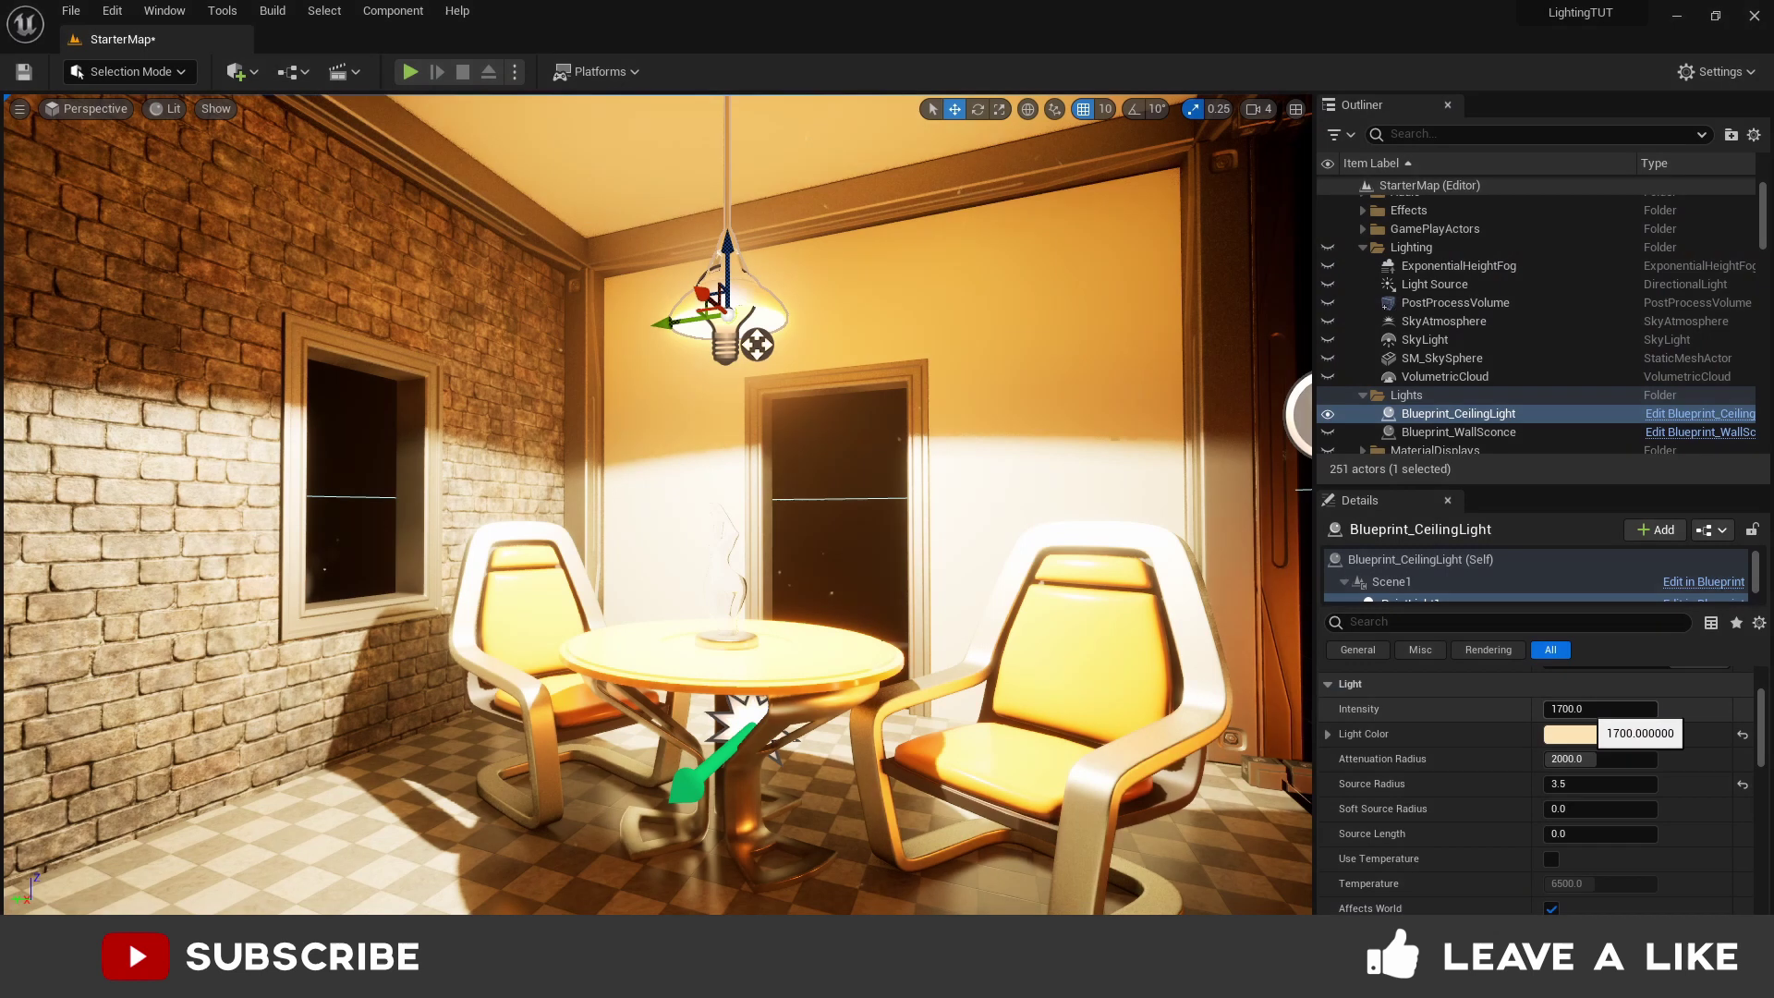
- Try a higher intensity on the ceiling light's point light and set it back to 1700
mouse_move(1588, 710)
mouse_down()
mouse_move(1548, 710)
mouse_move(1592, 710)
mouse_move(1572, 709)
mouse_up()
click(1573, 710)
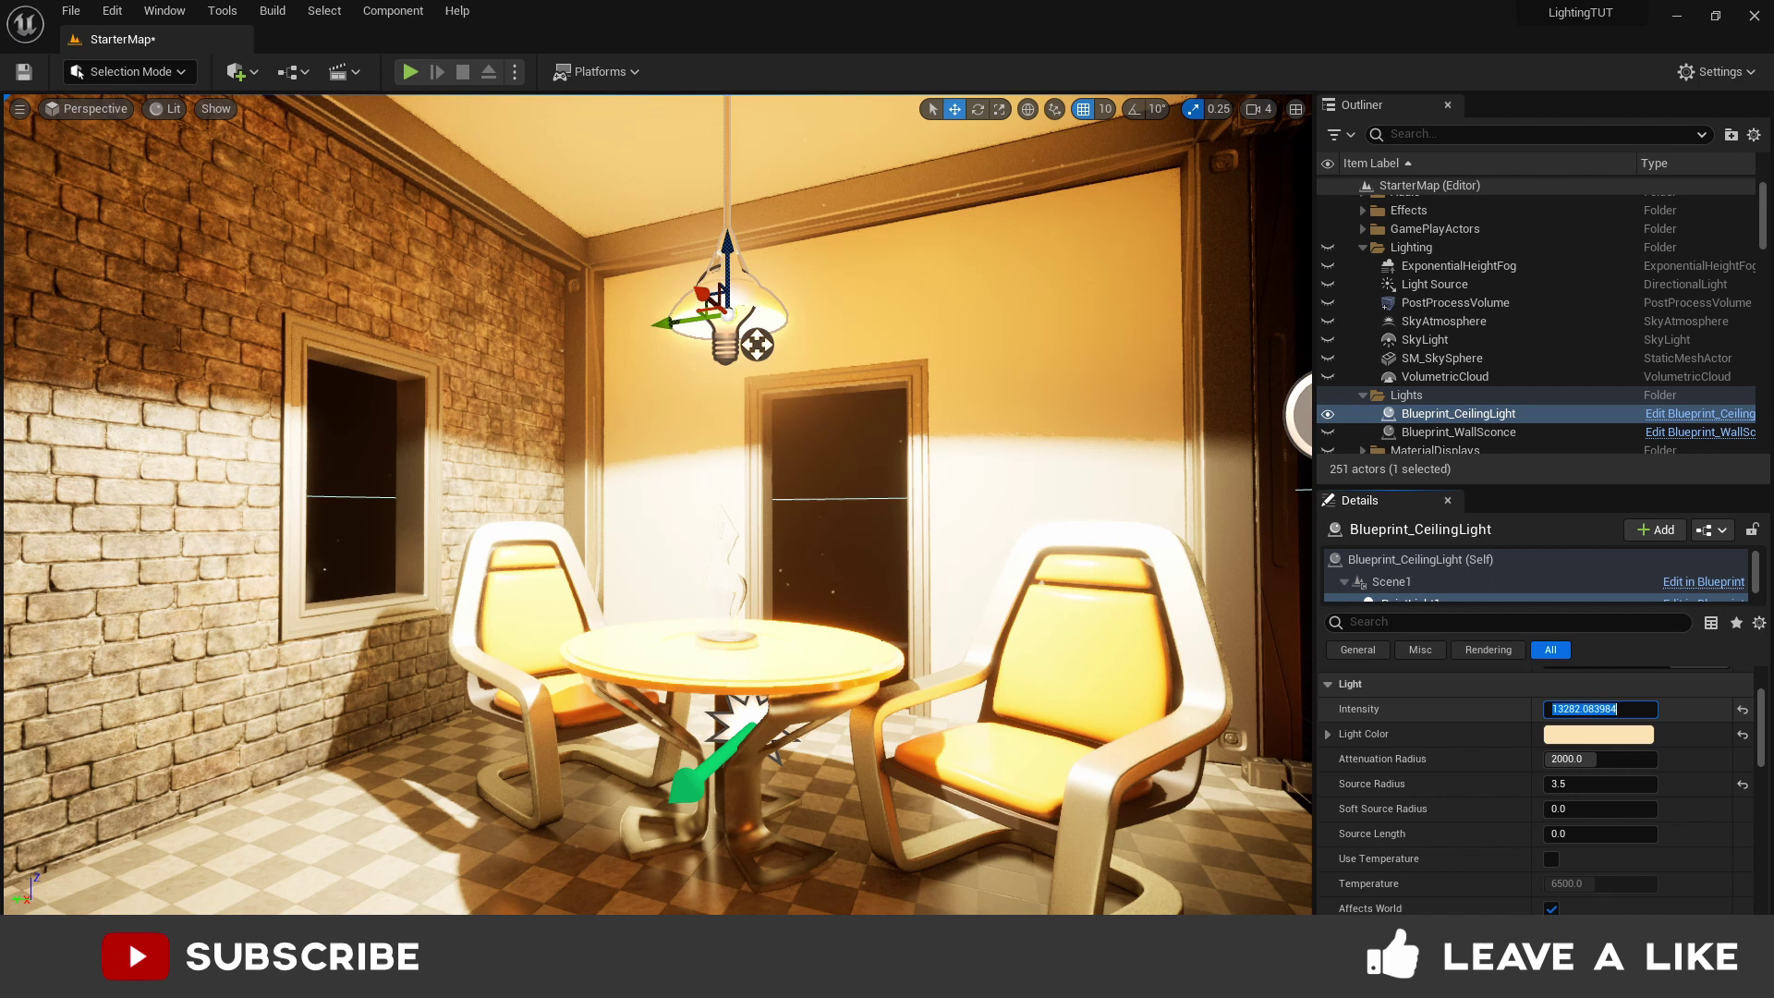
text(1700)
key(Return)
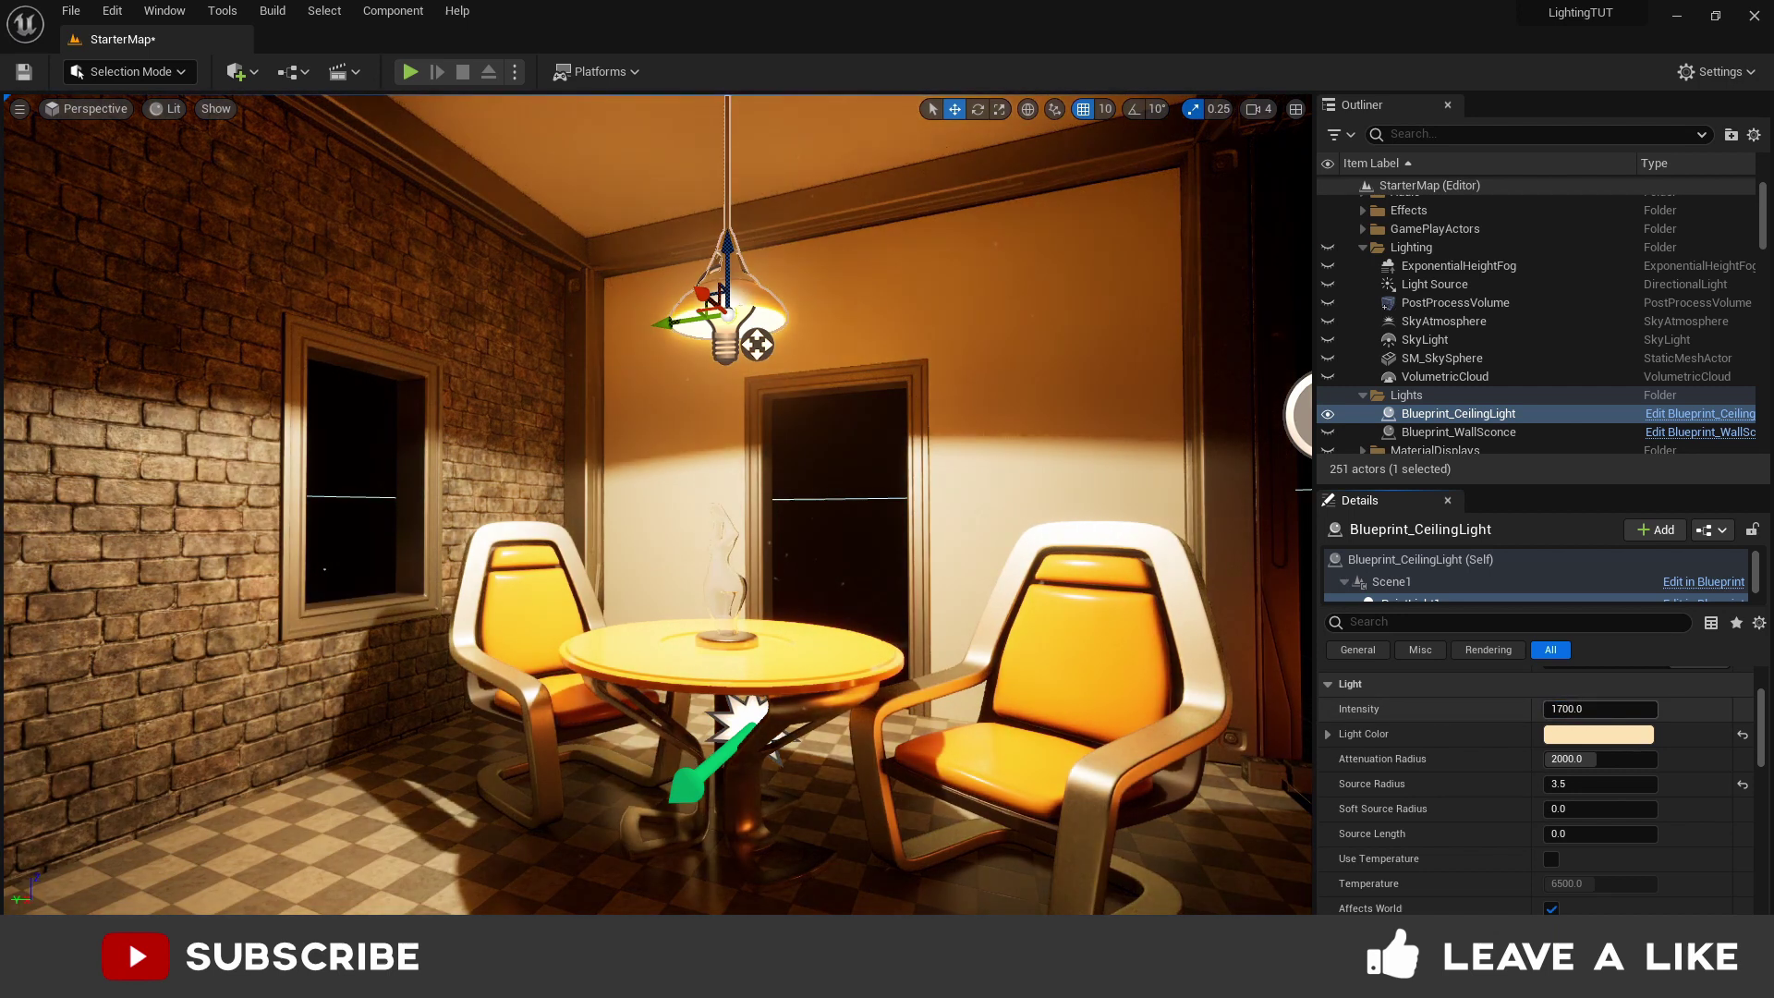
click(1586, 735)
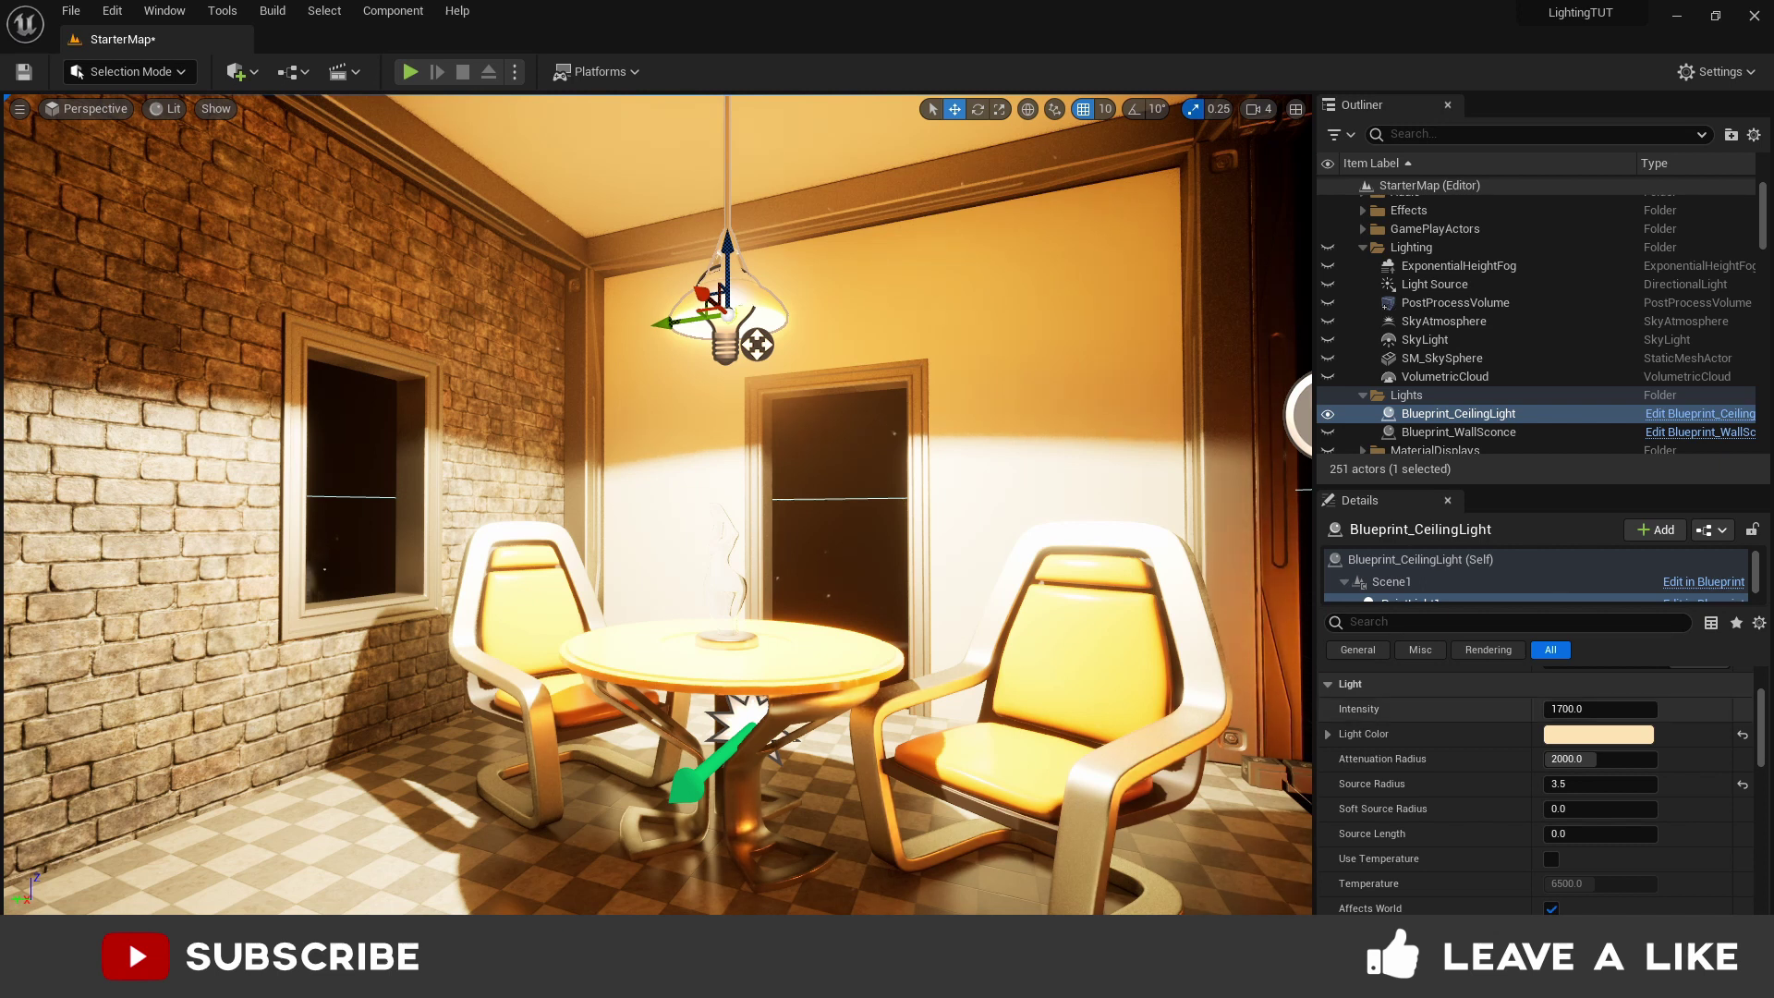
- Sweep the ceiling light's intensity through low and very high values and restore it to 1700
drag(1588, 710, 1556, 710)
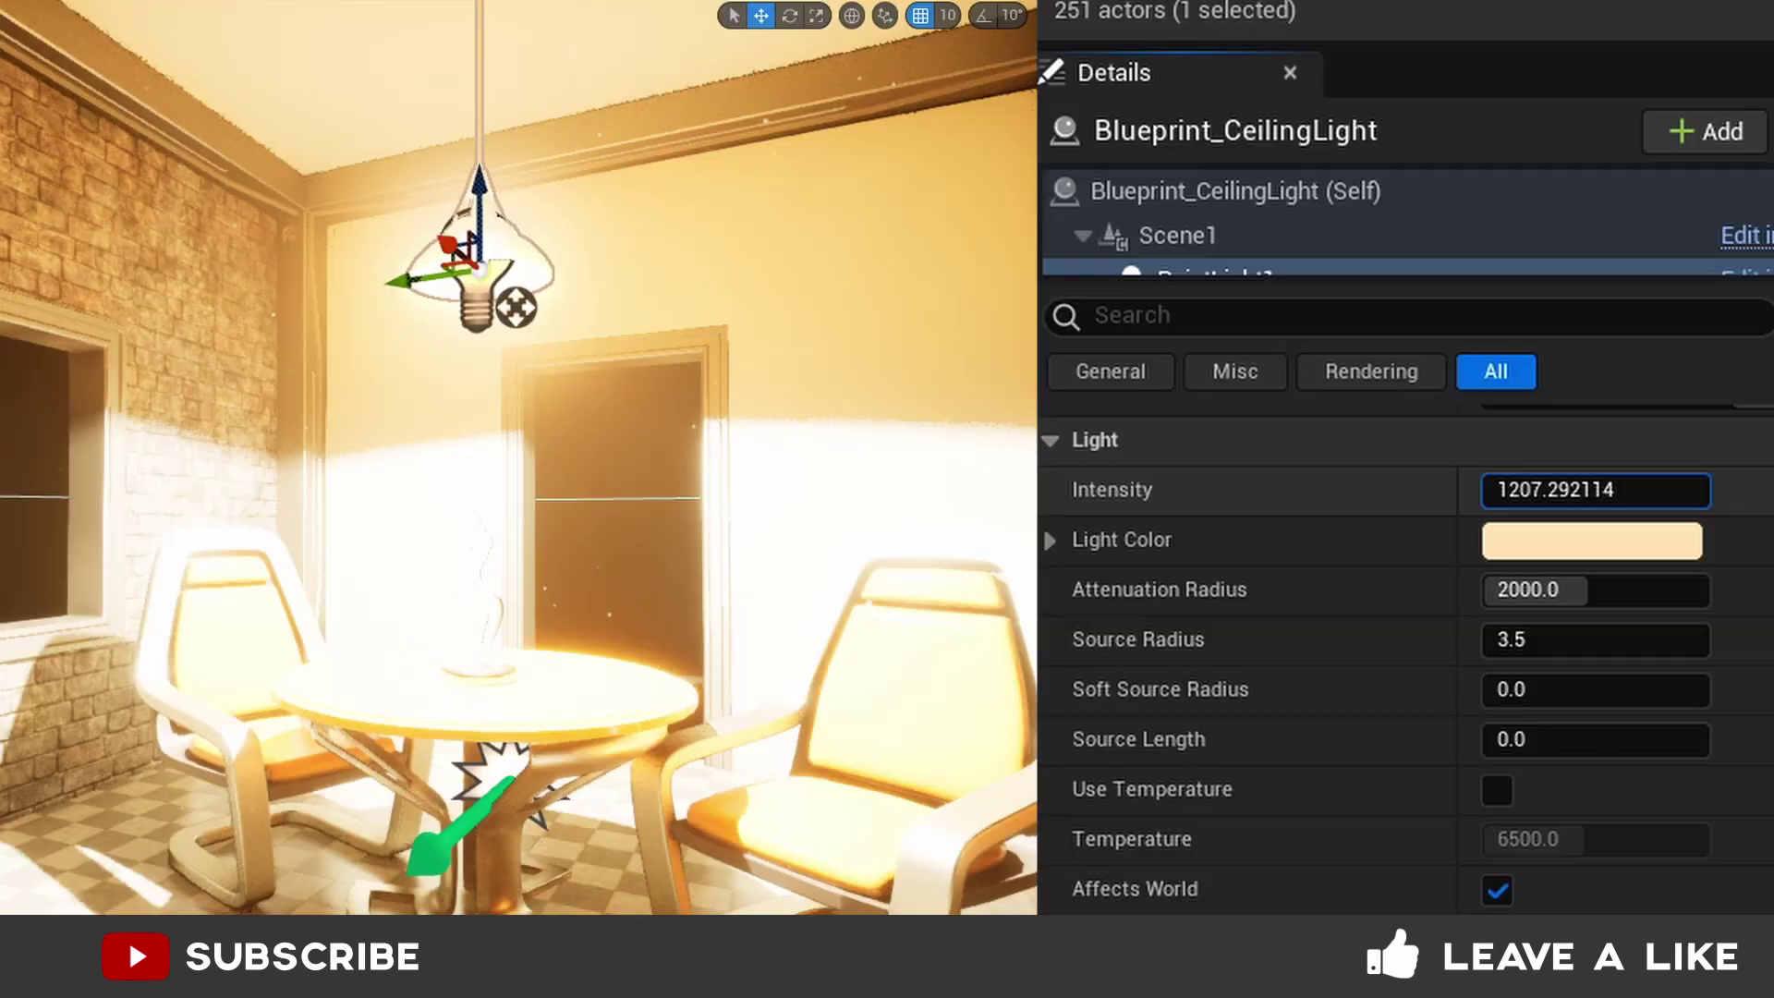
drag(1596, 489, 1700, 490)
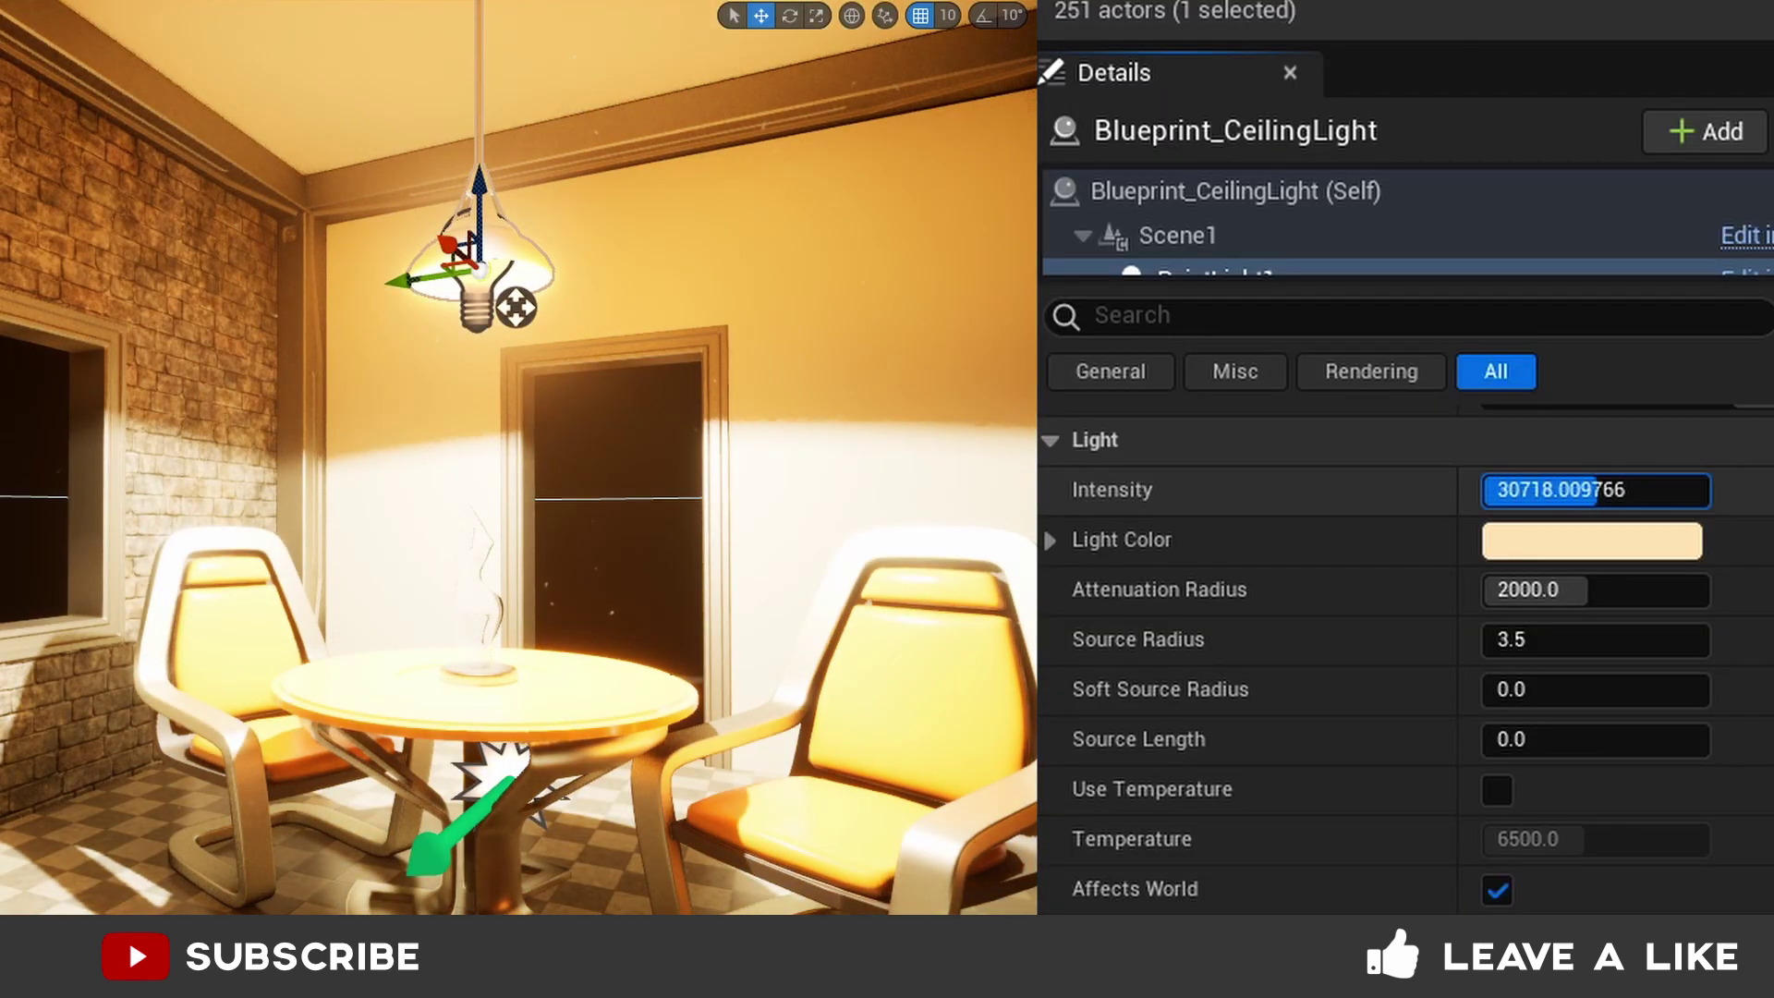
drag(1571, 490, 1534, 490)
click(1534, 490)
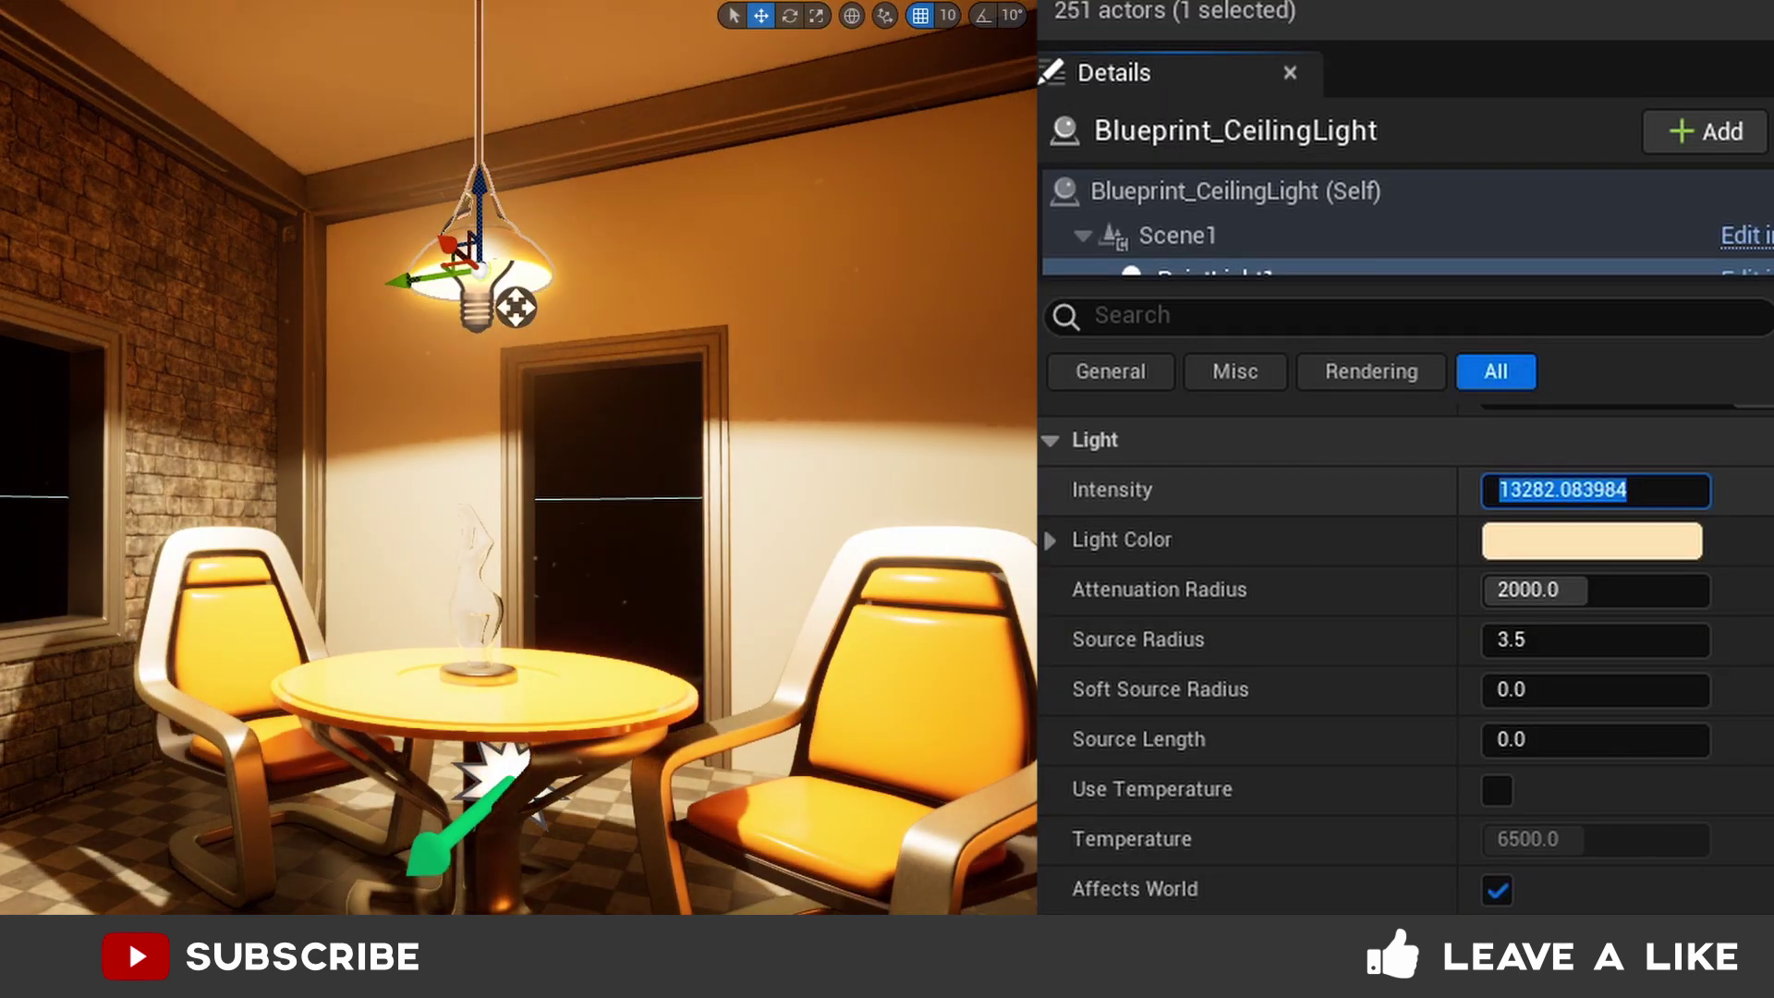
text(1700)
key(Return)
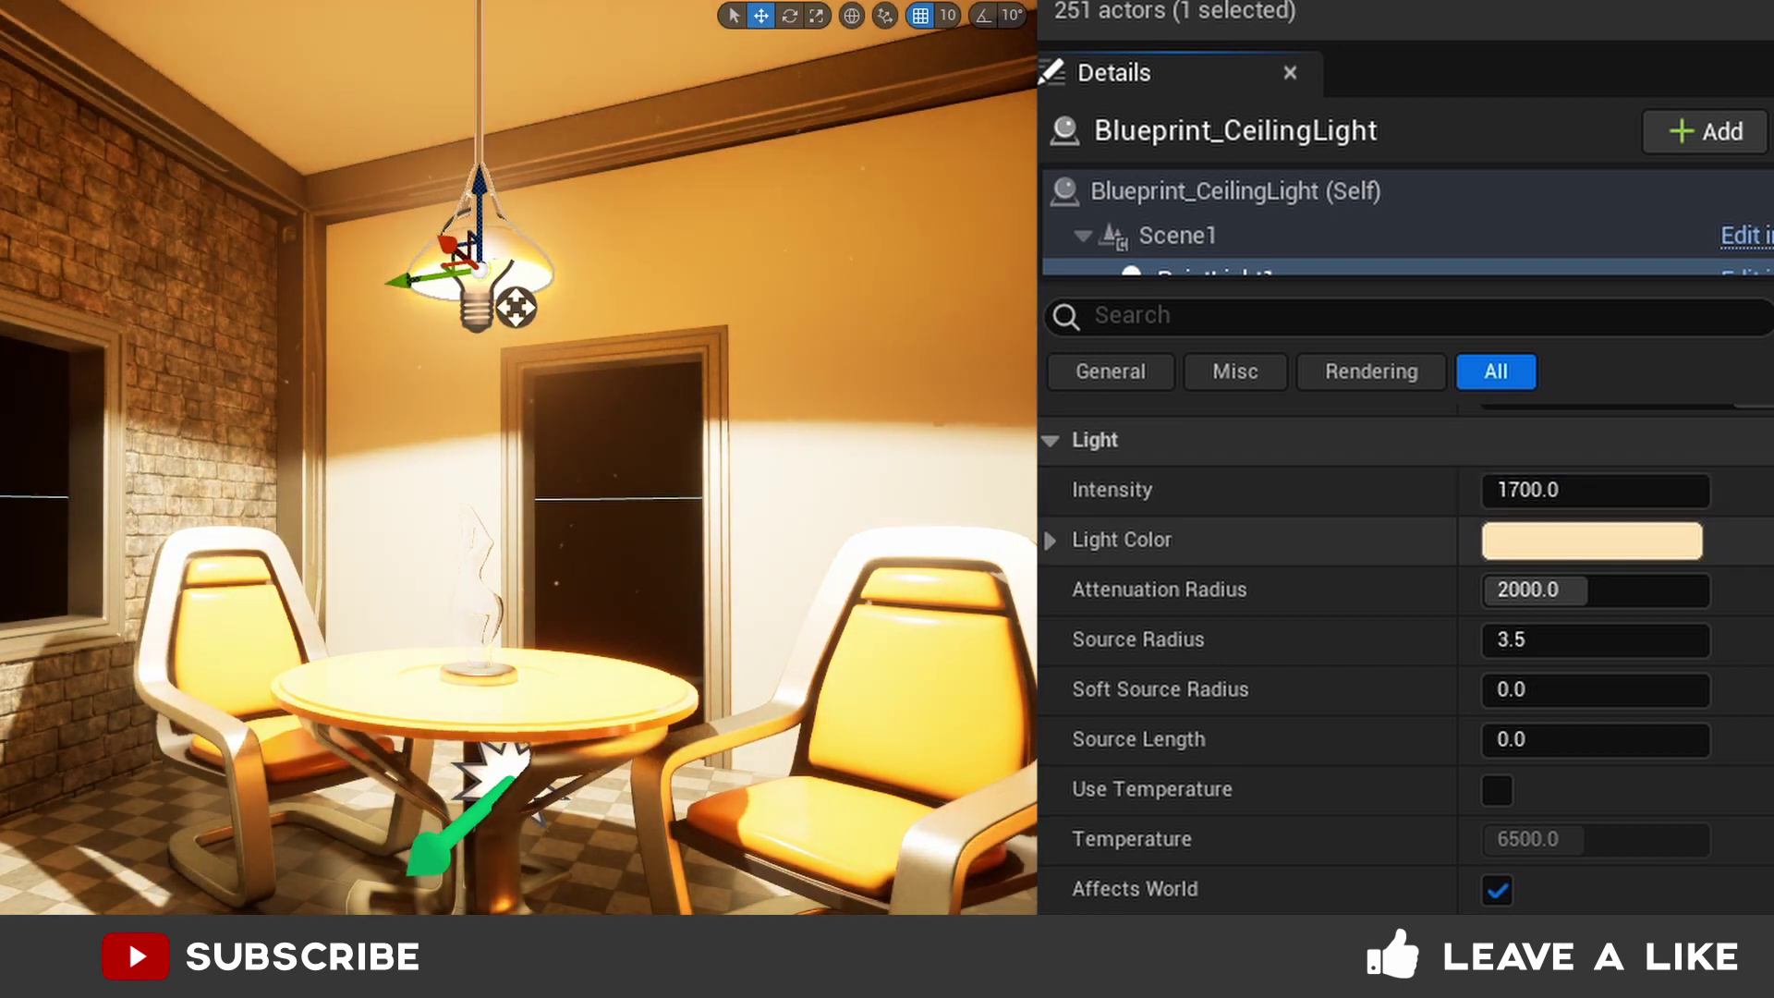
- Open the ceiling light's light color and try a larger source radius on its point light
click(1592, 540)
drag(1247, 417, 1306, 416)
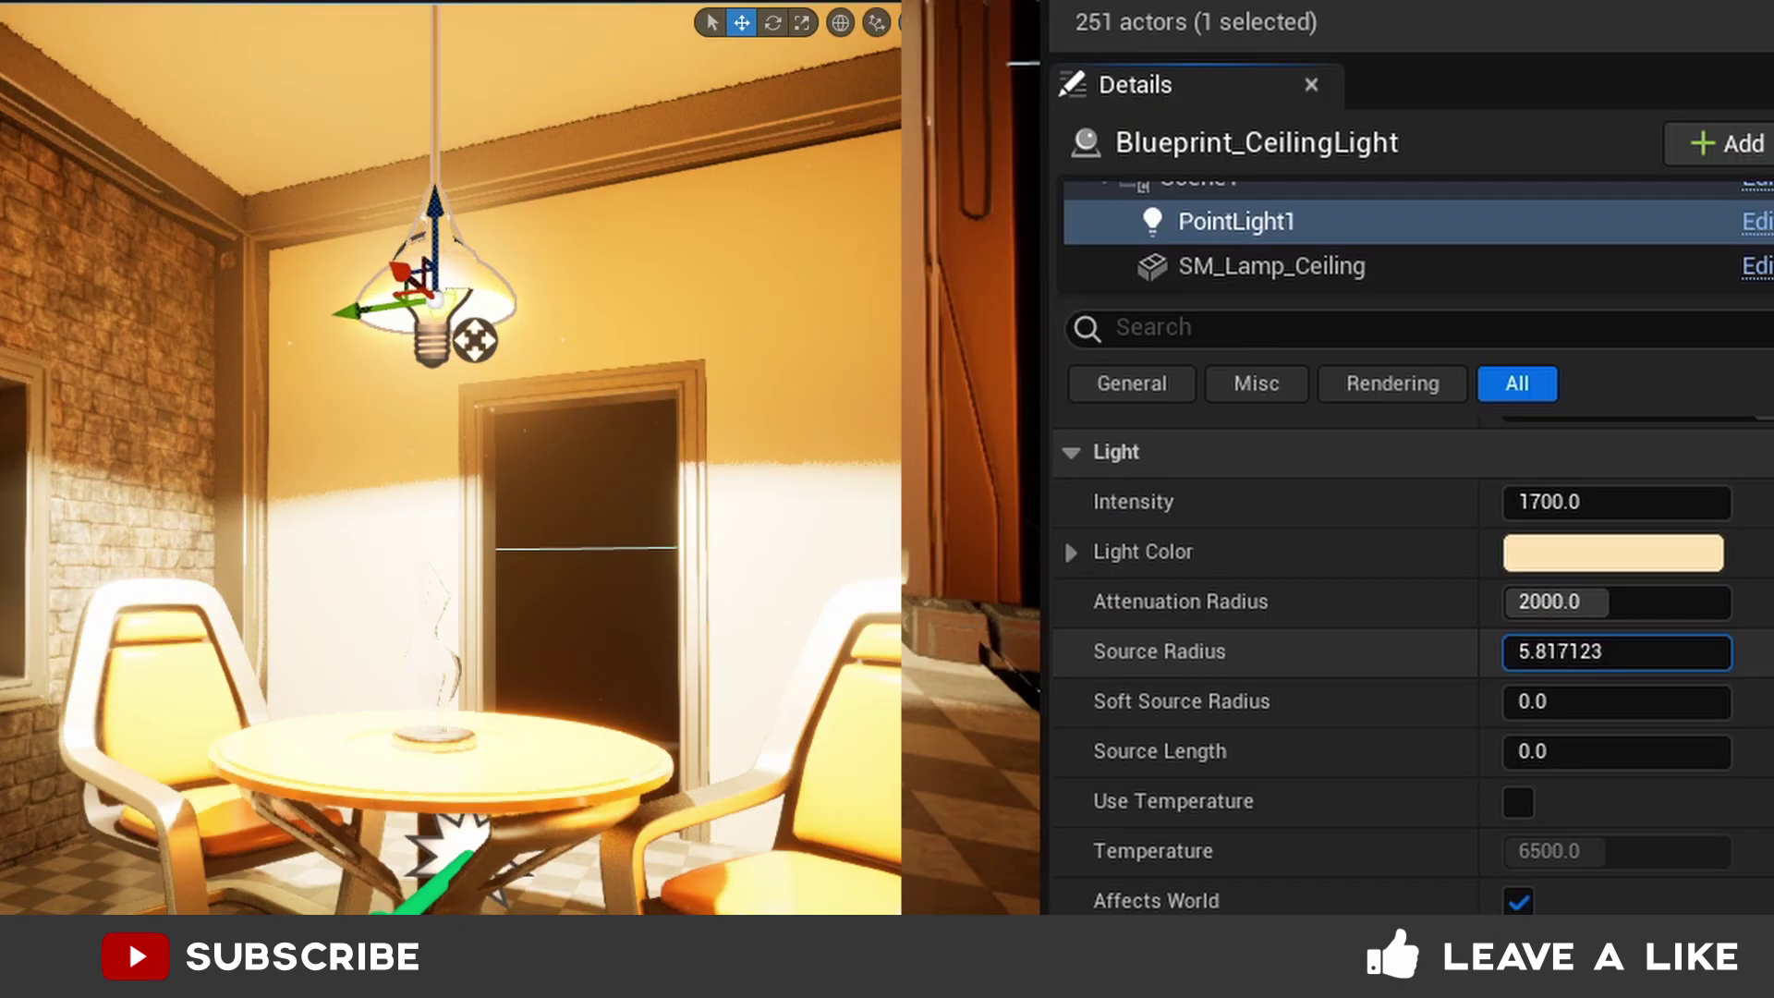
drag(1570, 652, 1723, 651)
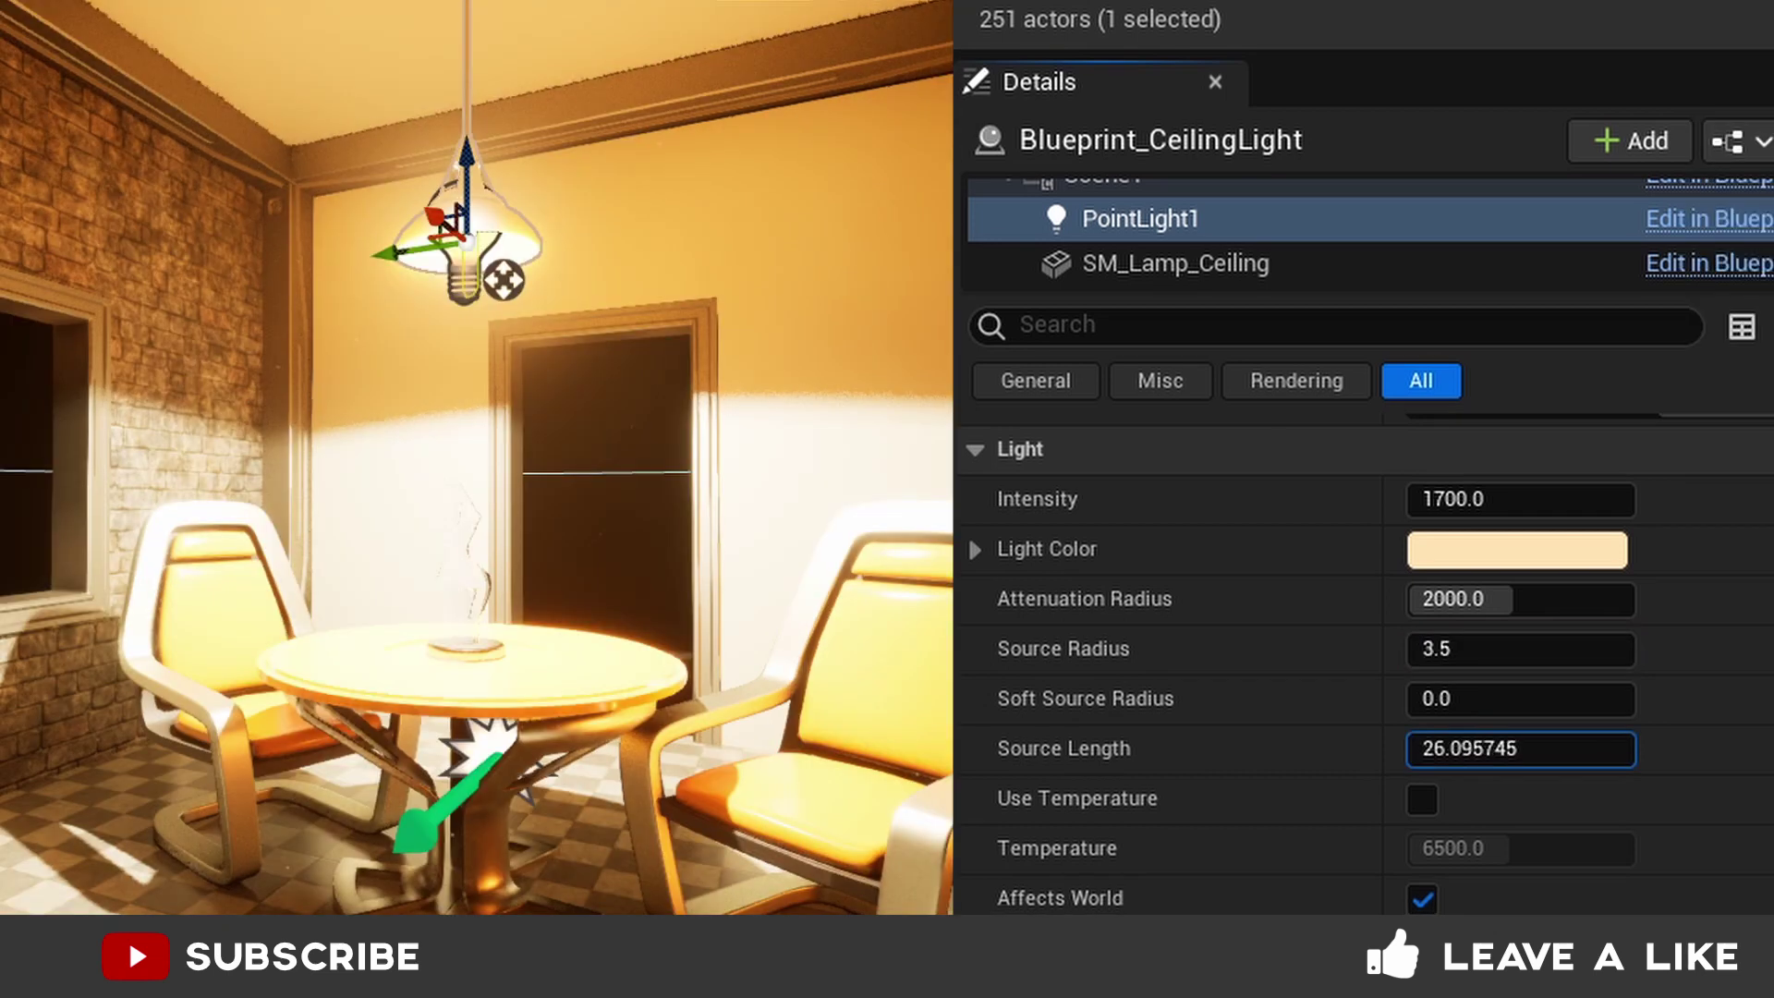
- Try increasing the point light's source length to about 74 and reset it to its default
mouse_move(1520, 748)
mouse_down()
mouse_move(1613, 748)
mouse_move(1539, 749)
mouse_up()
click(1770, 748)
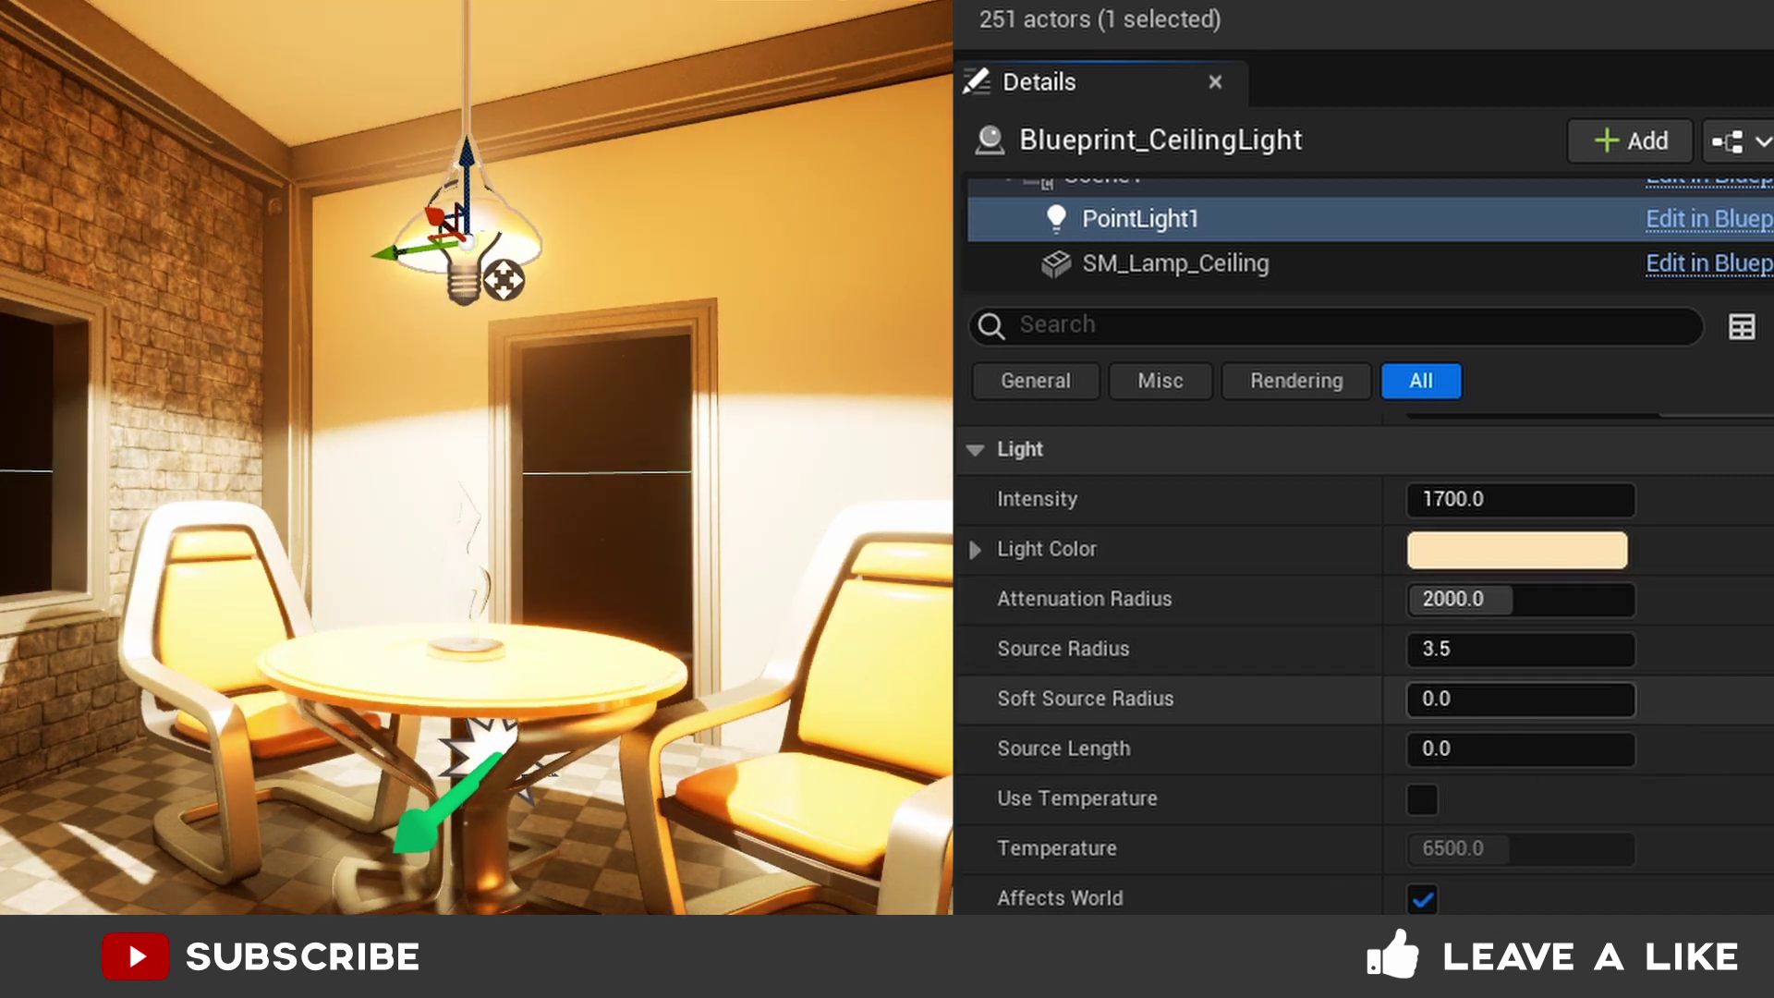
drag(1502, 748, 1658, 748)
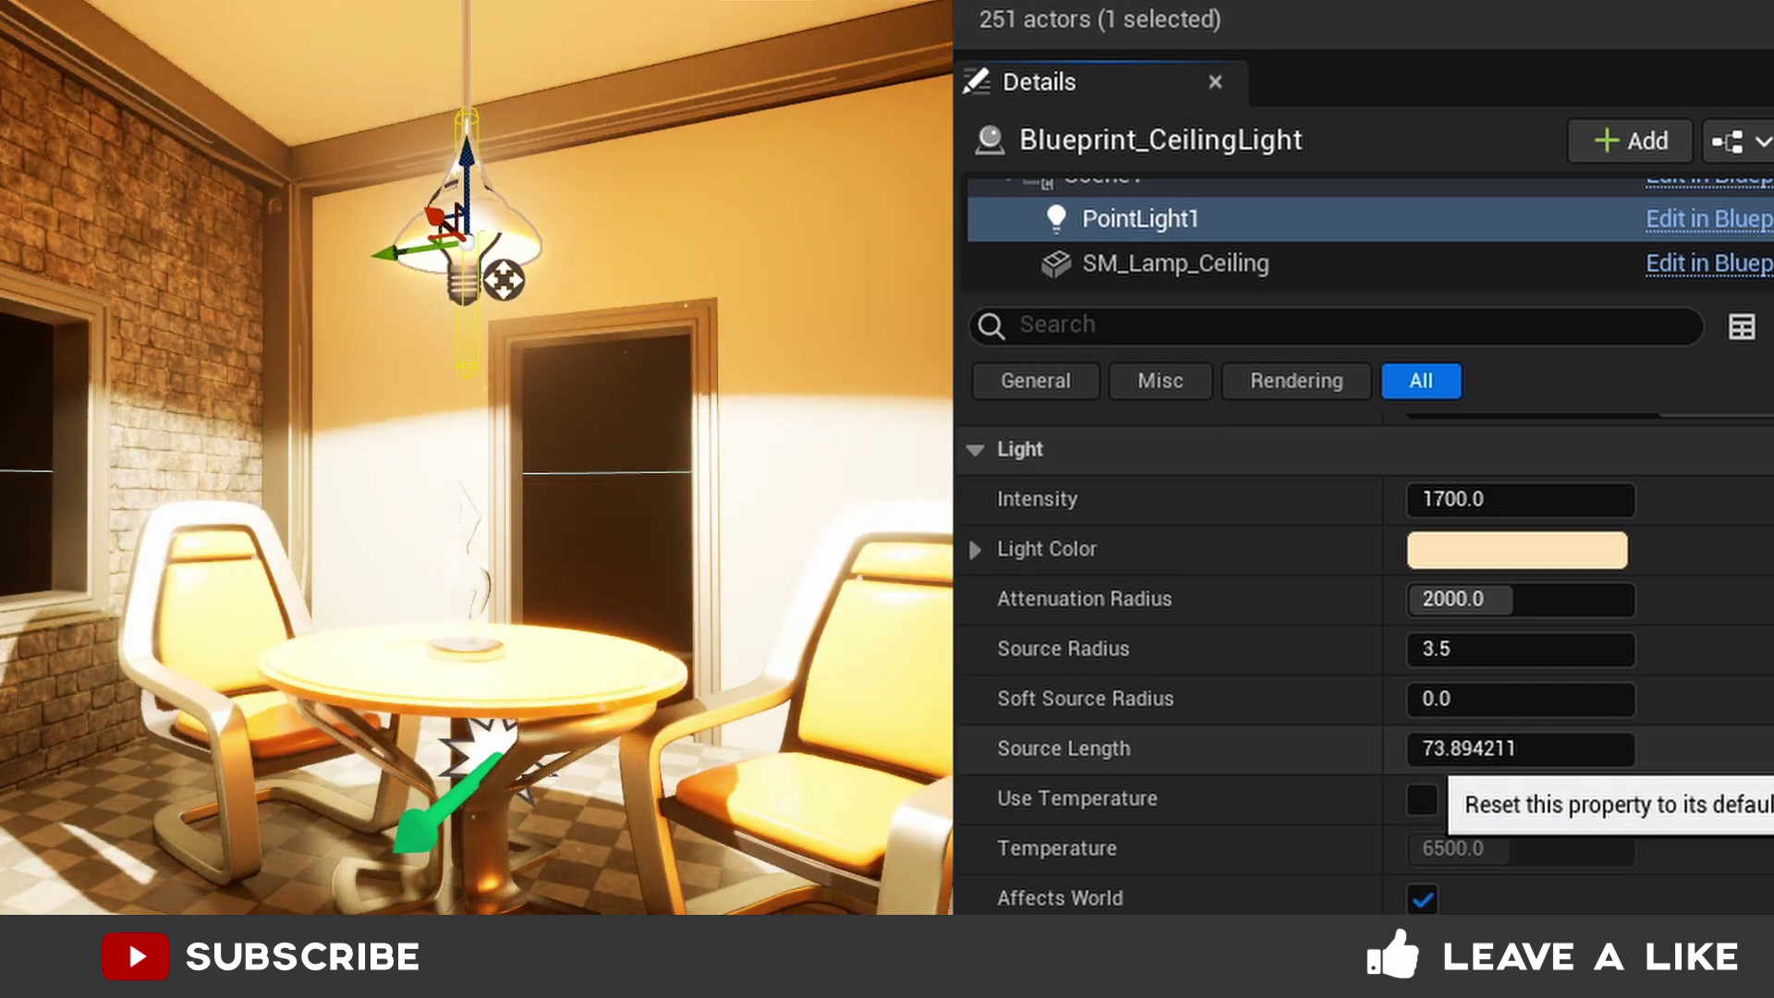
click(1743, 833)
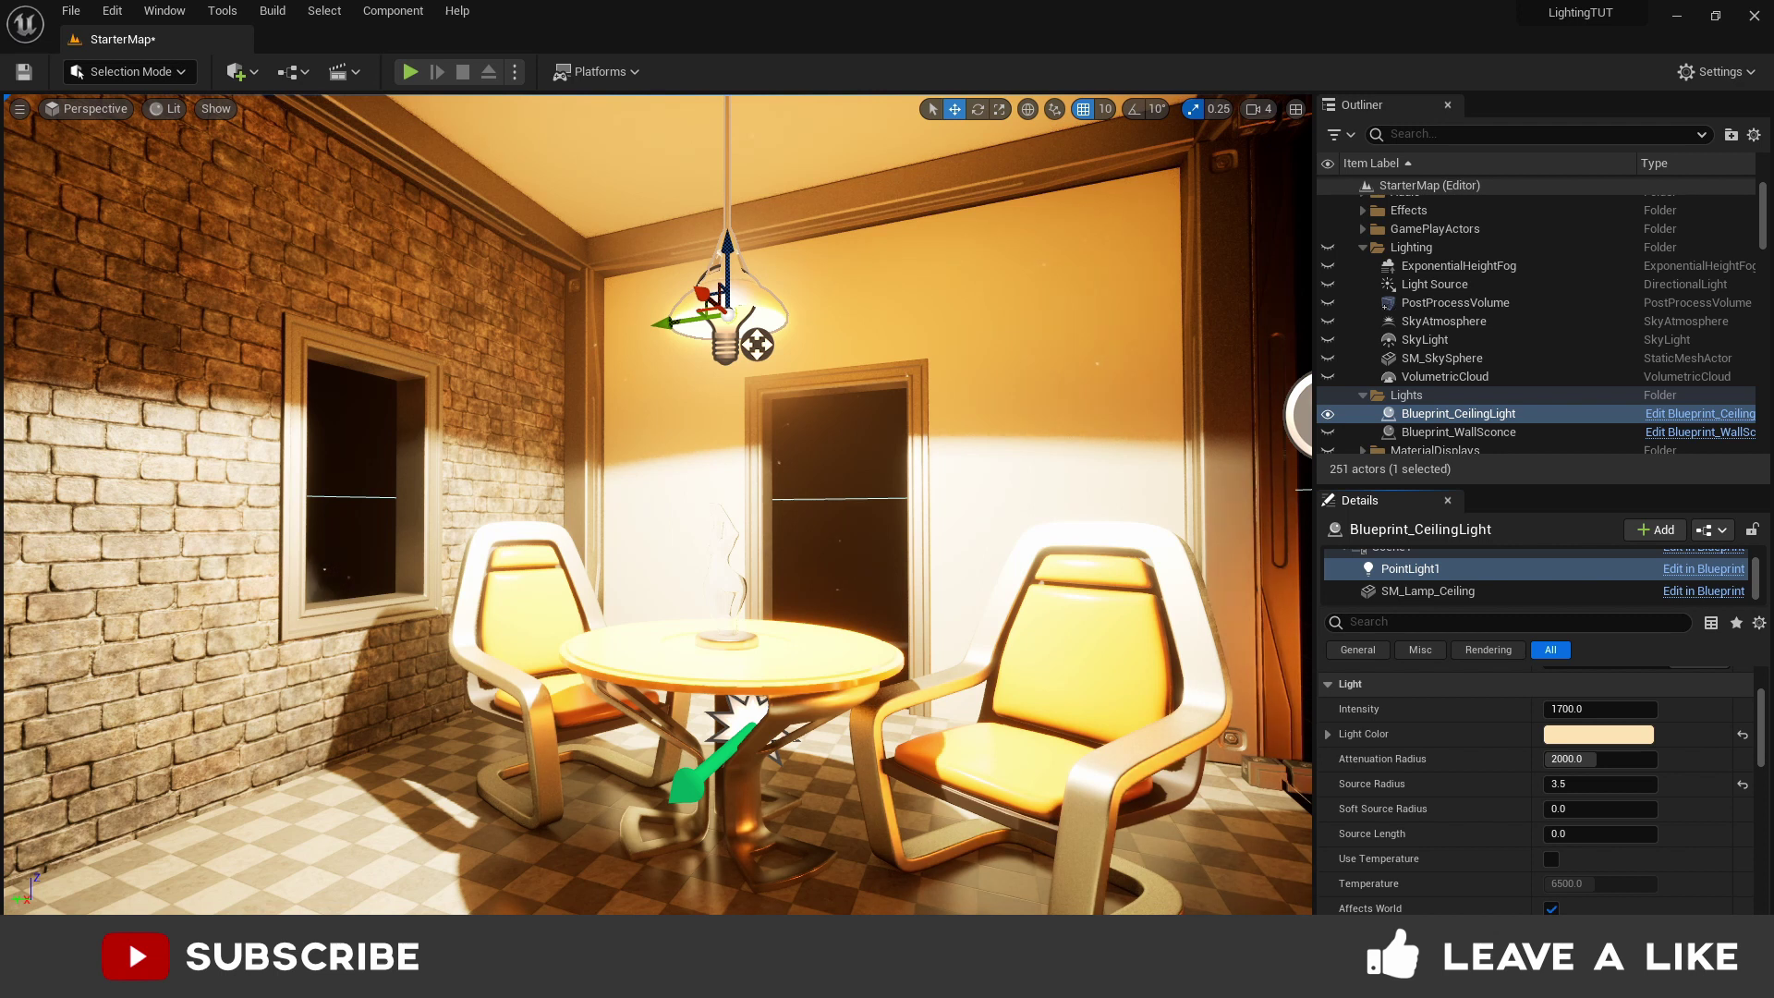
- Turn Cast Shadows and Affects World off and back on for the ceiling light's point light
scroll(1534, 795, down, 1)
scroll(1534, 795, down, 3)
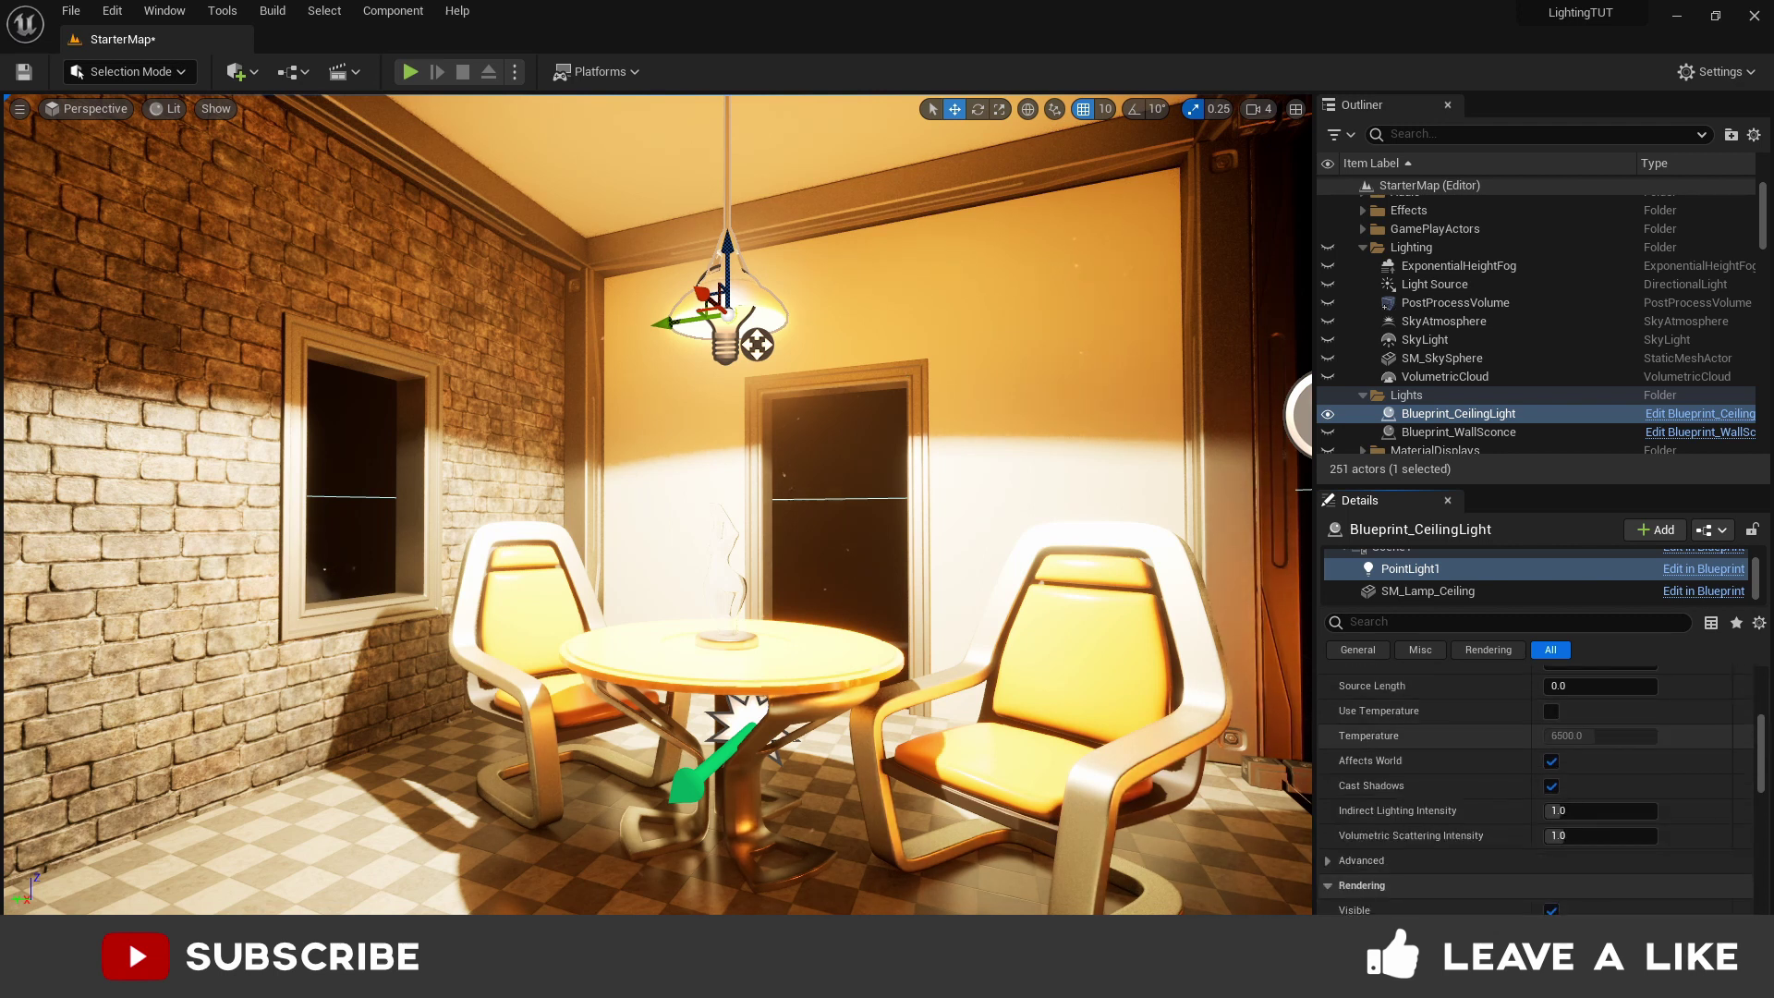
click(1551, 786)
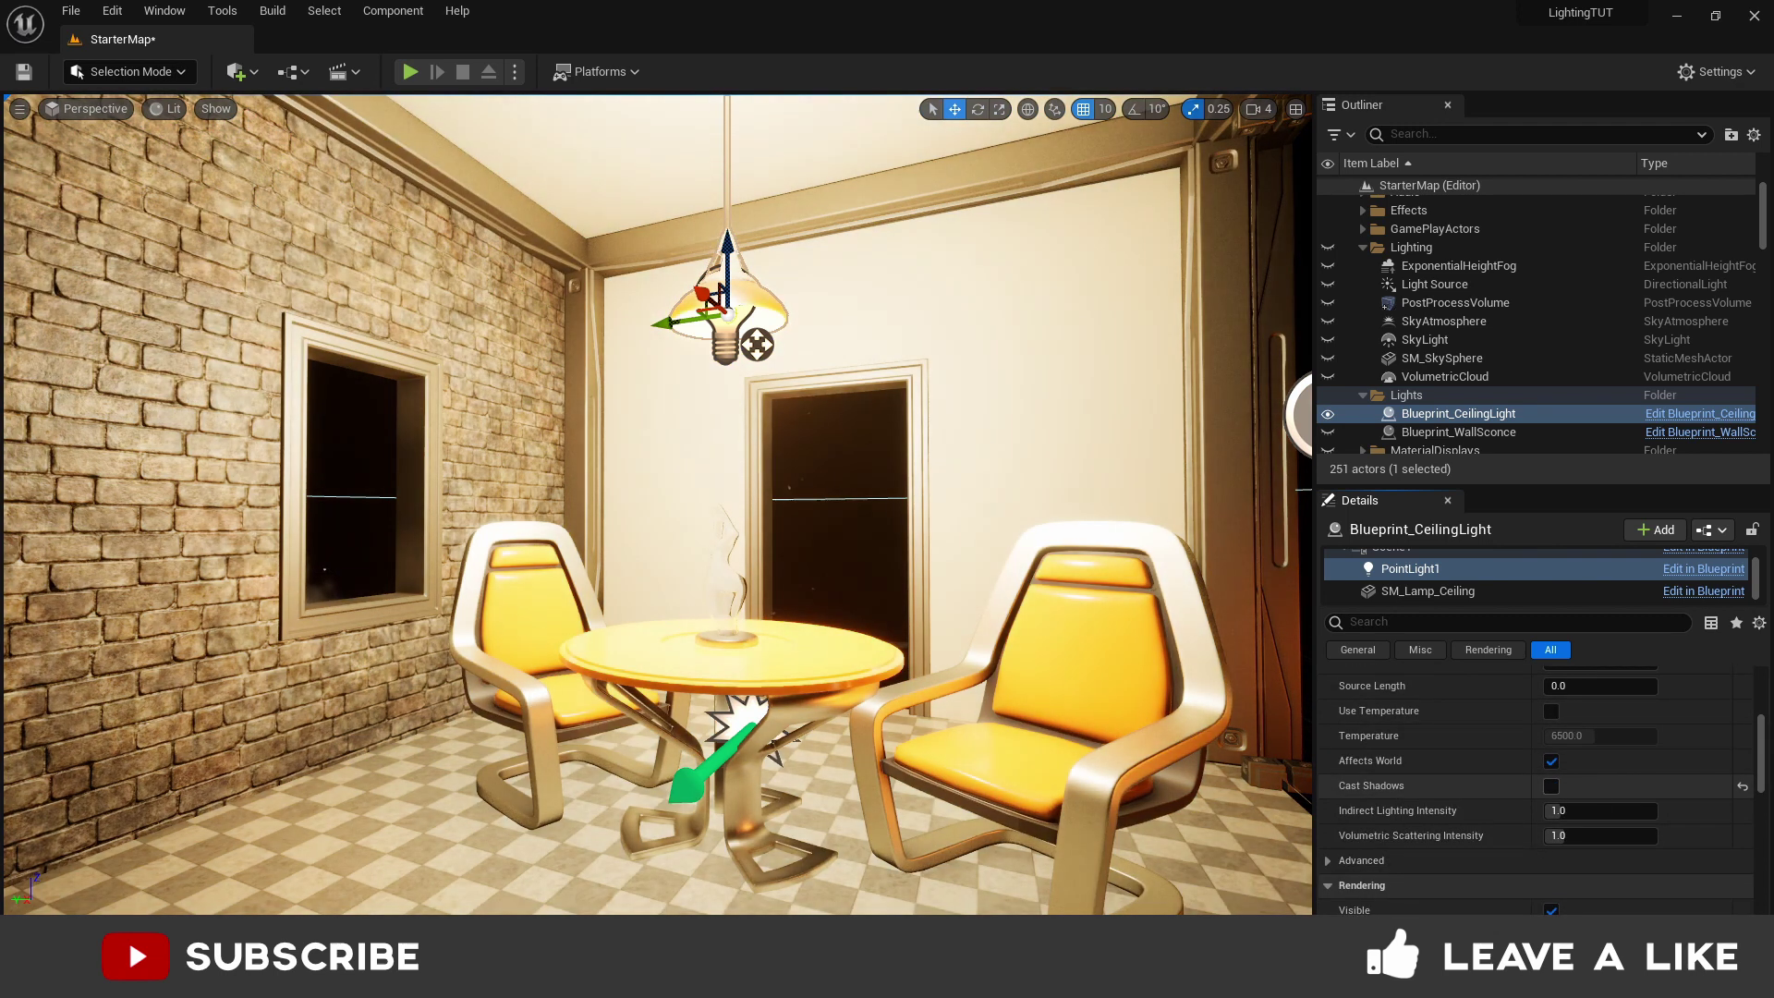
click(1551, 787)
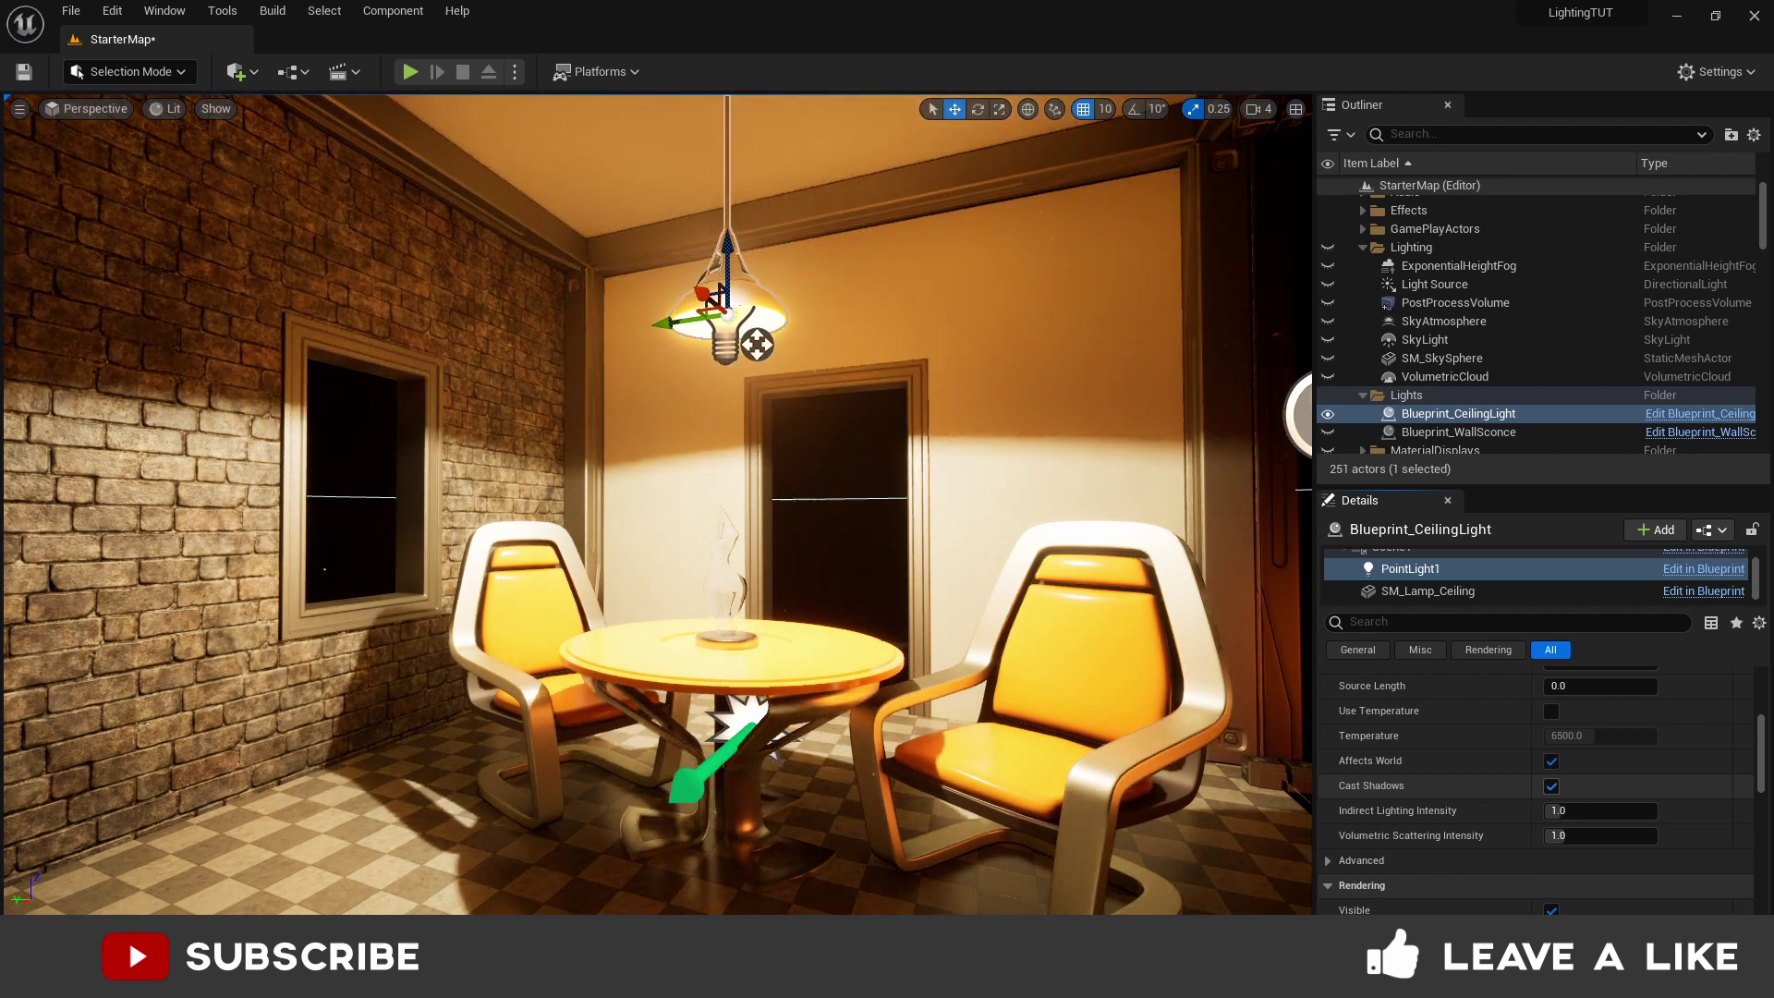
click(1552, 762)
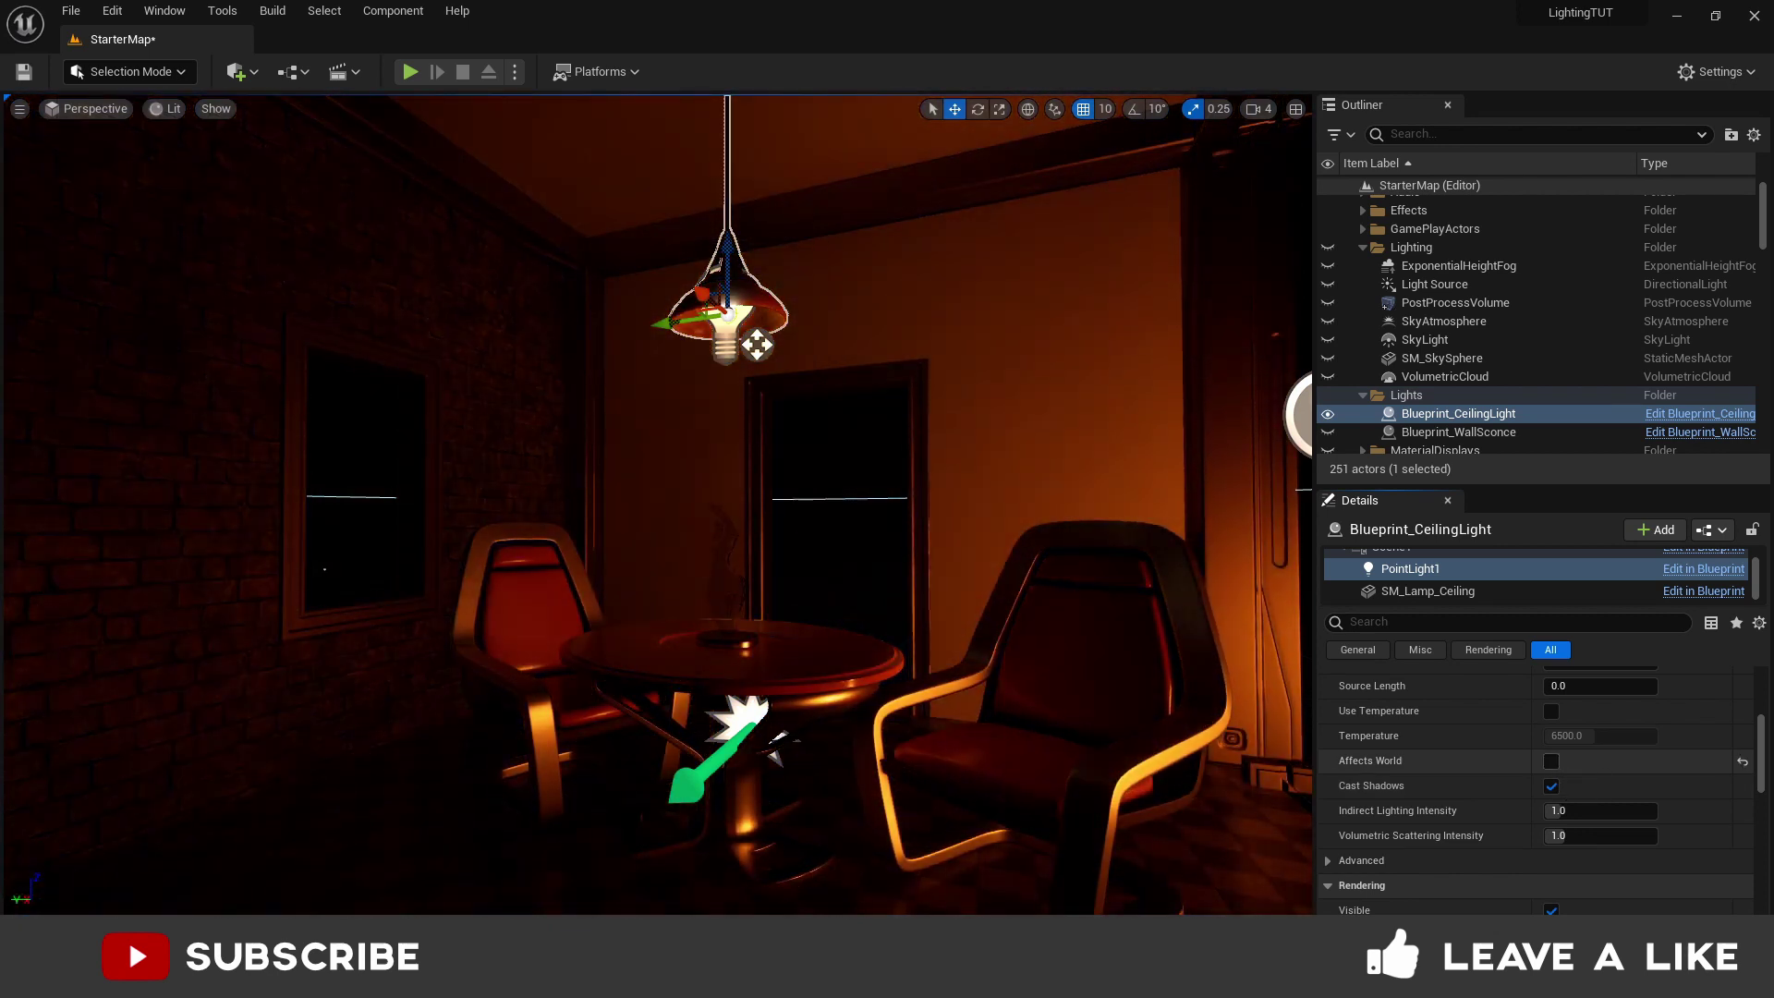
click(1551, 761)
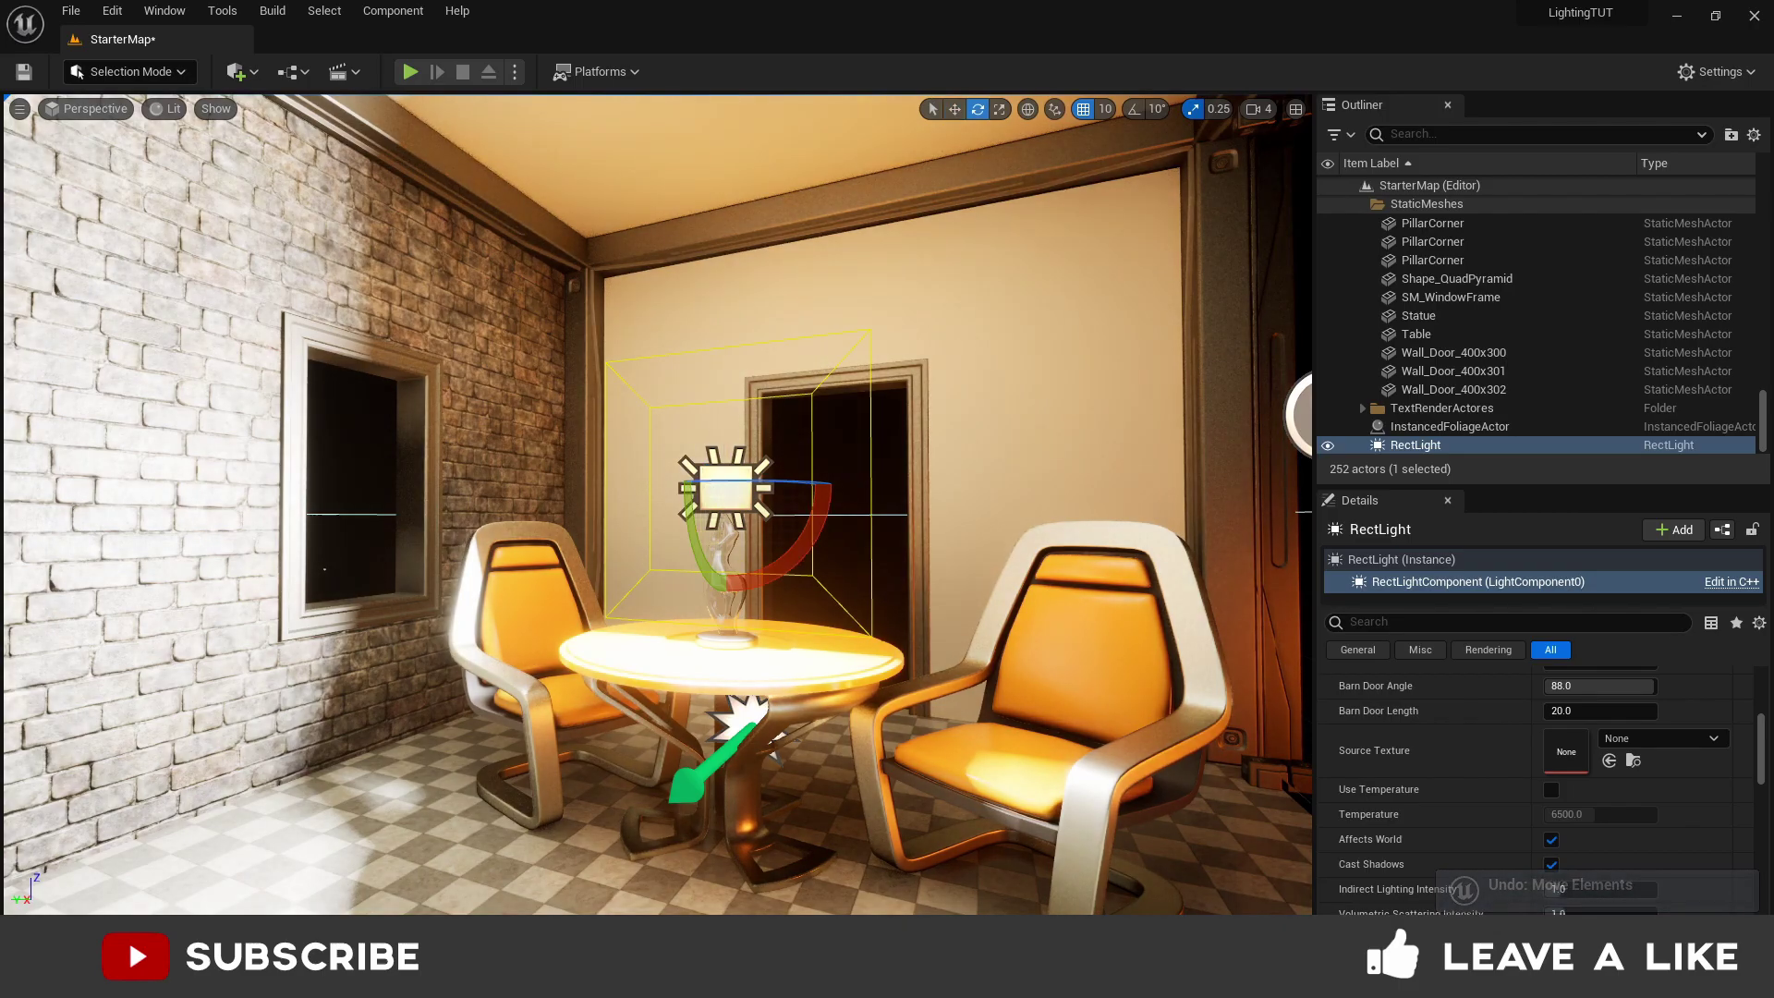
- Enable rotation snapping and rotate the RectLight to 90° so that it faces the ceiling
click(1135, 109)
drag(693, 536, 689, 453)
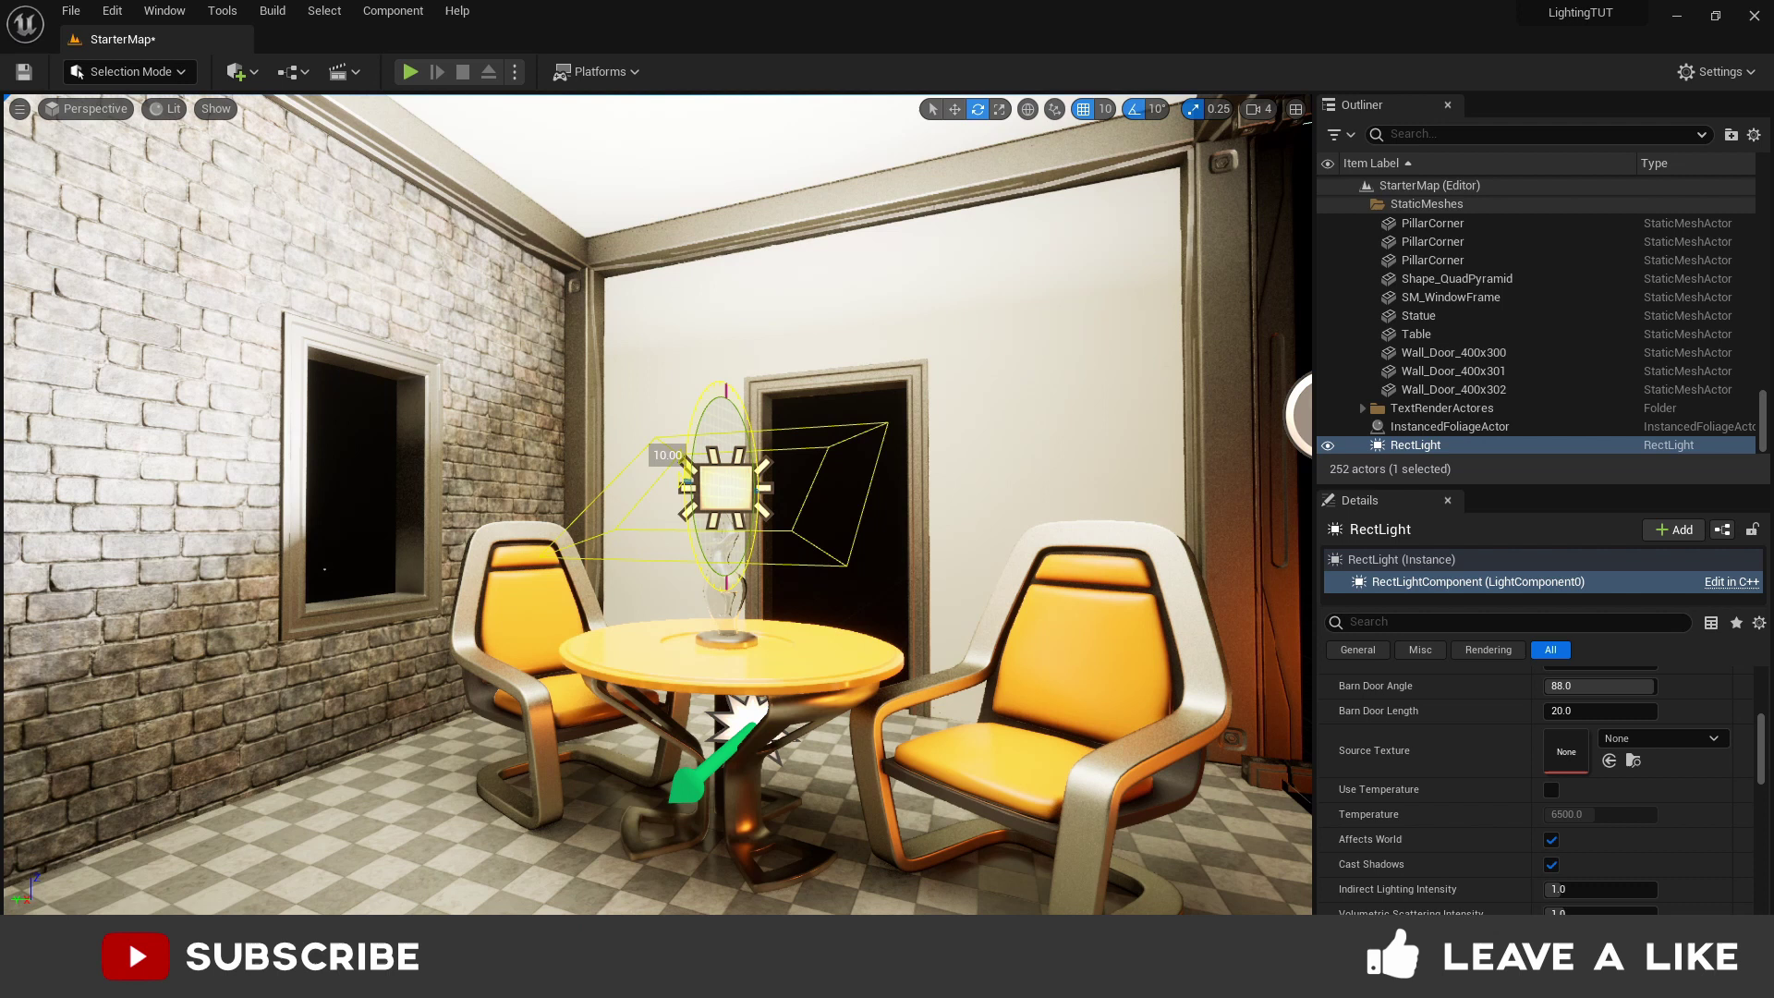
drag(688, 481, 688, 443)
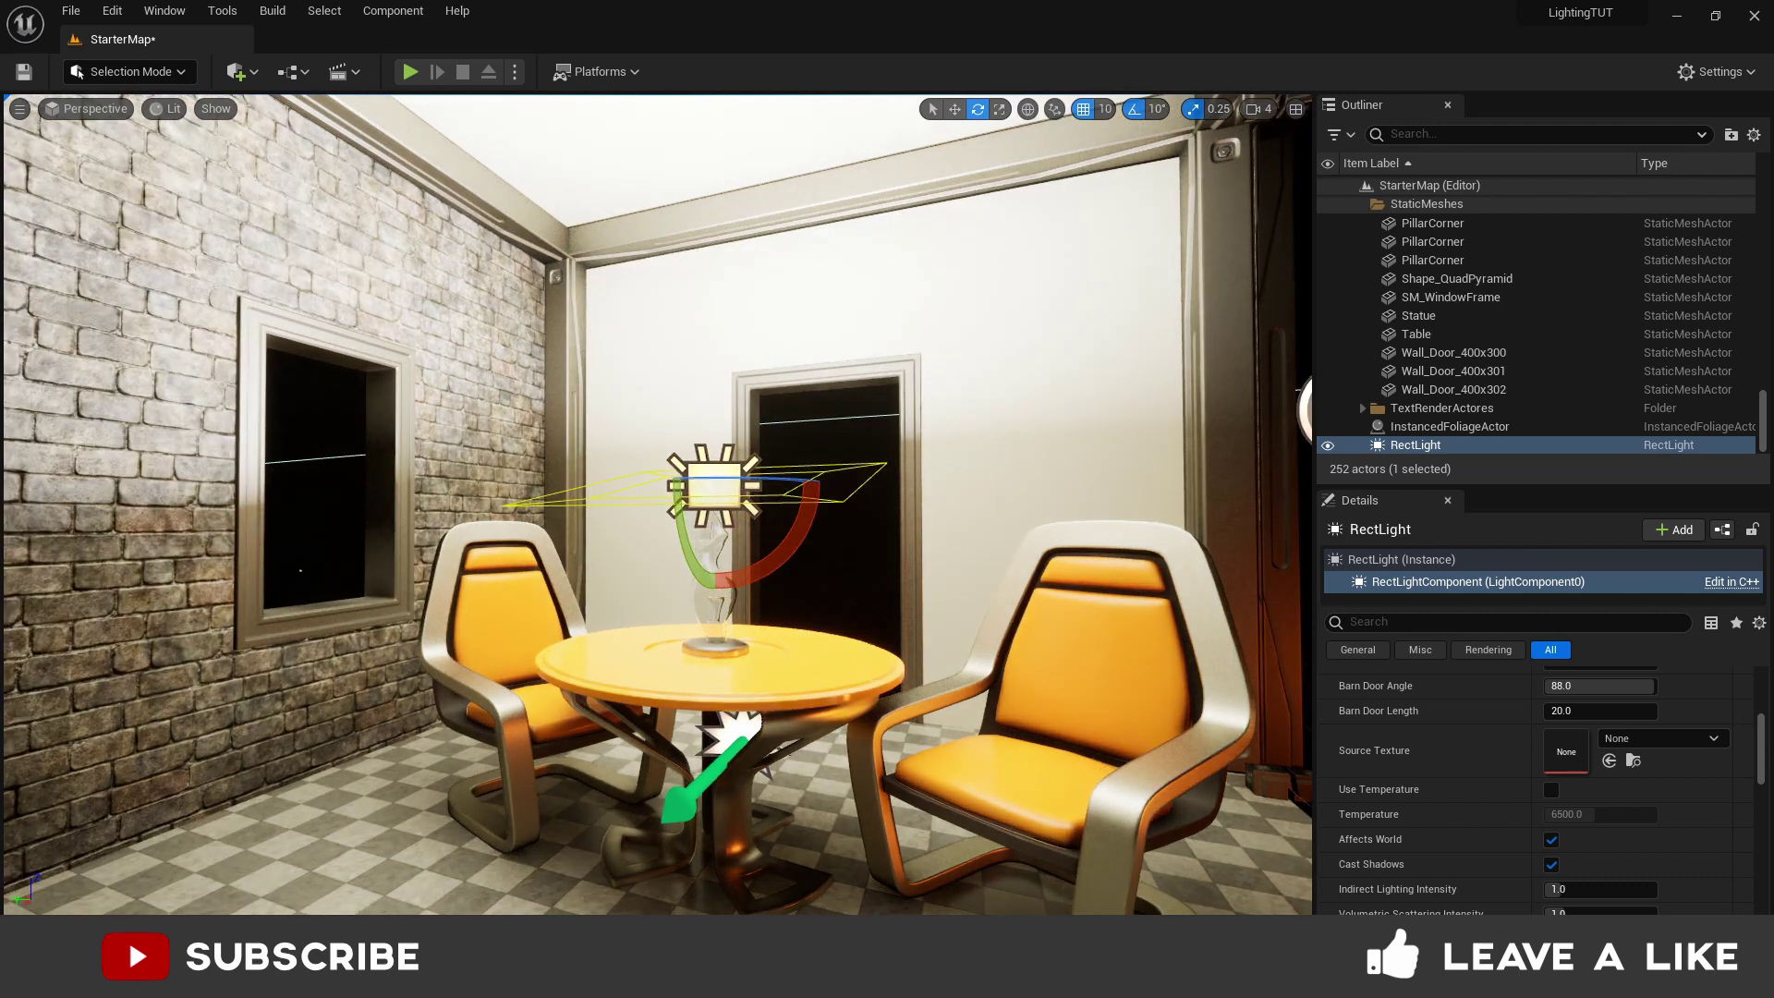
drag(682, 527, 682, 499)
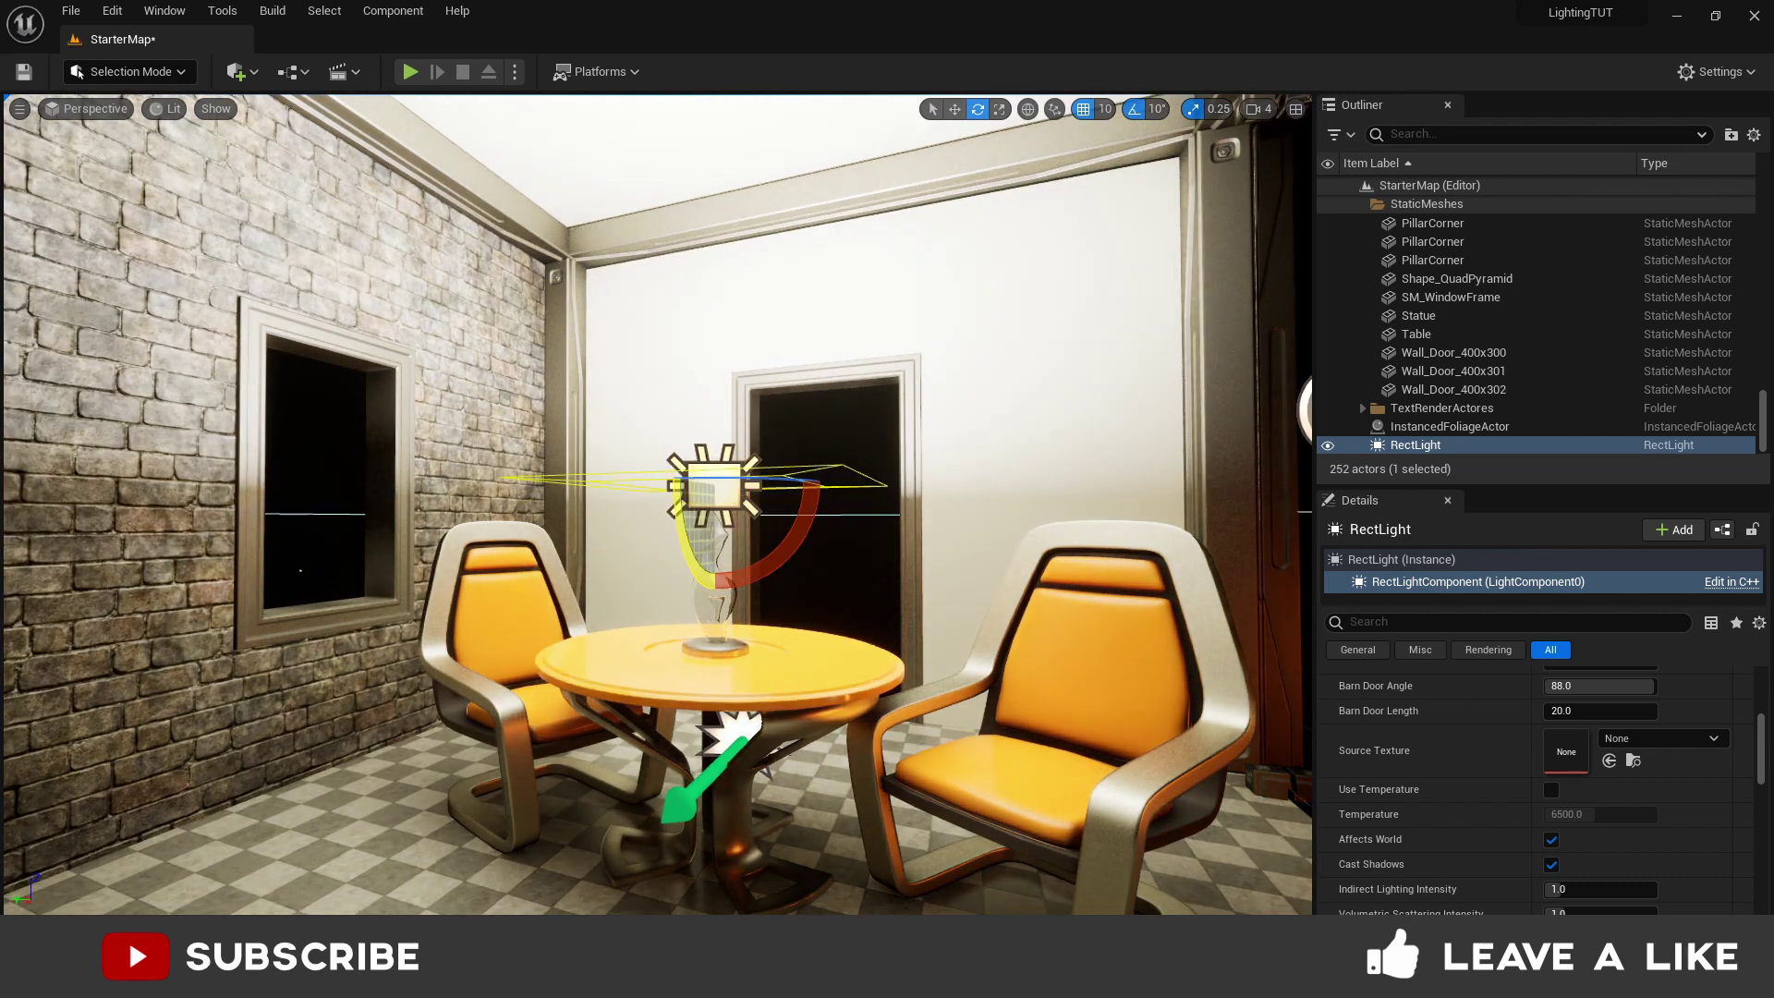
- Raise the RectLight above the table toward the ceiling and adjust its source width
key(w)
drag(712, 434, 714, 130)
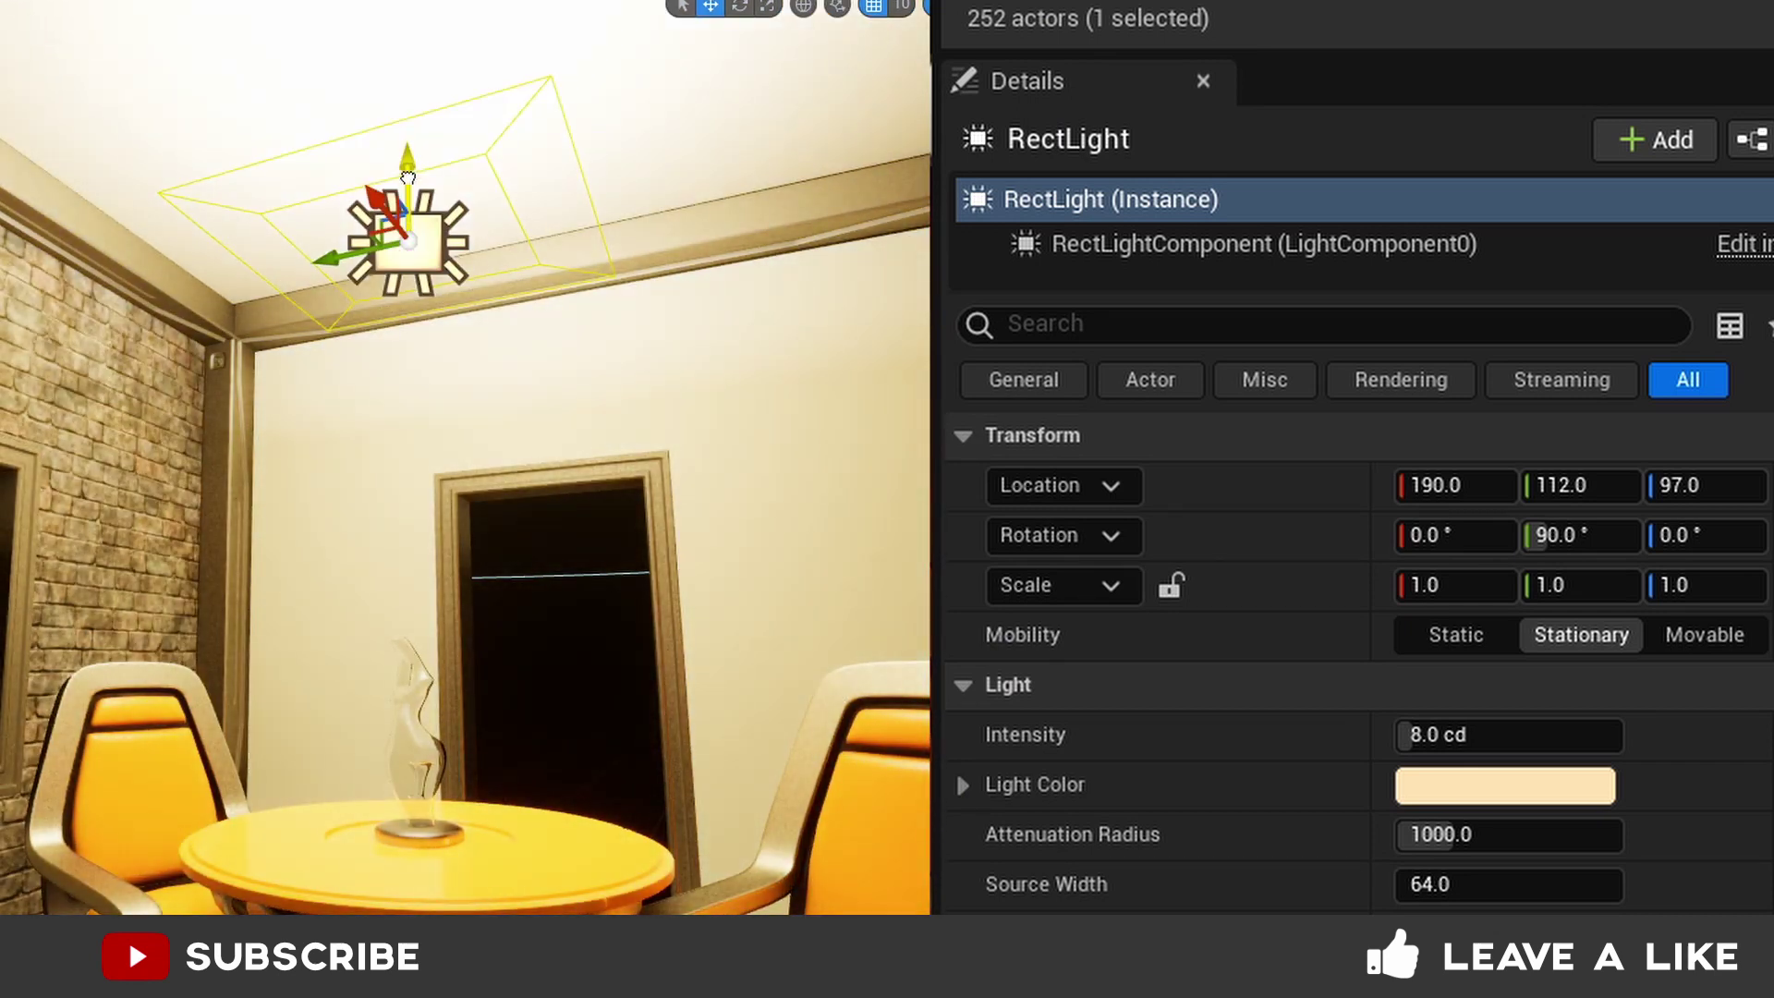
click(408, 176)
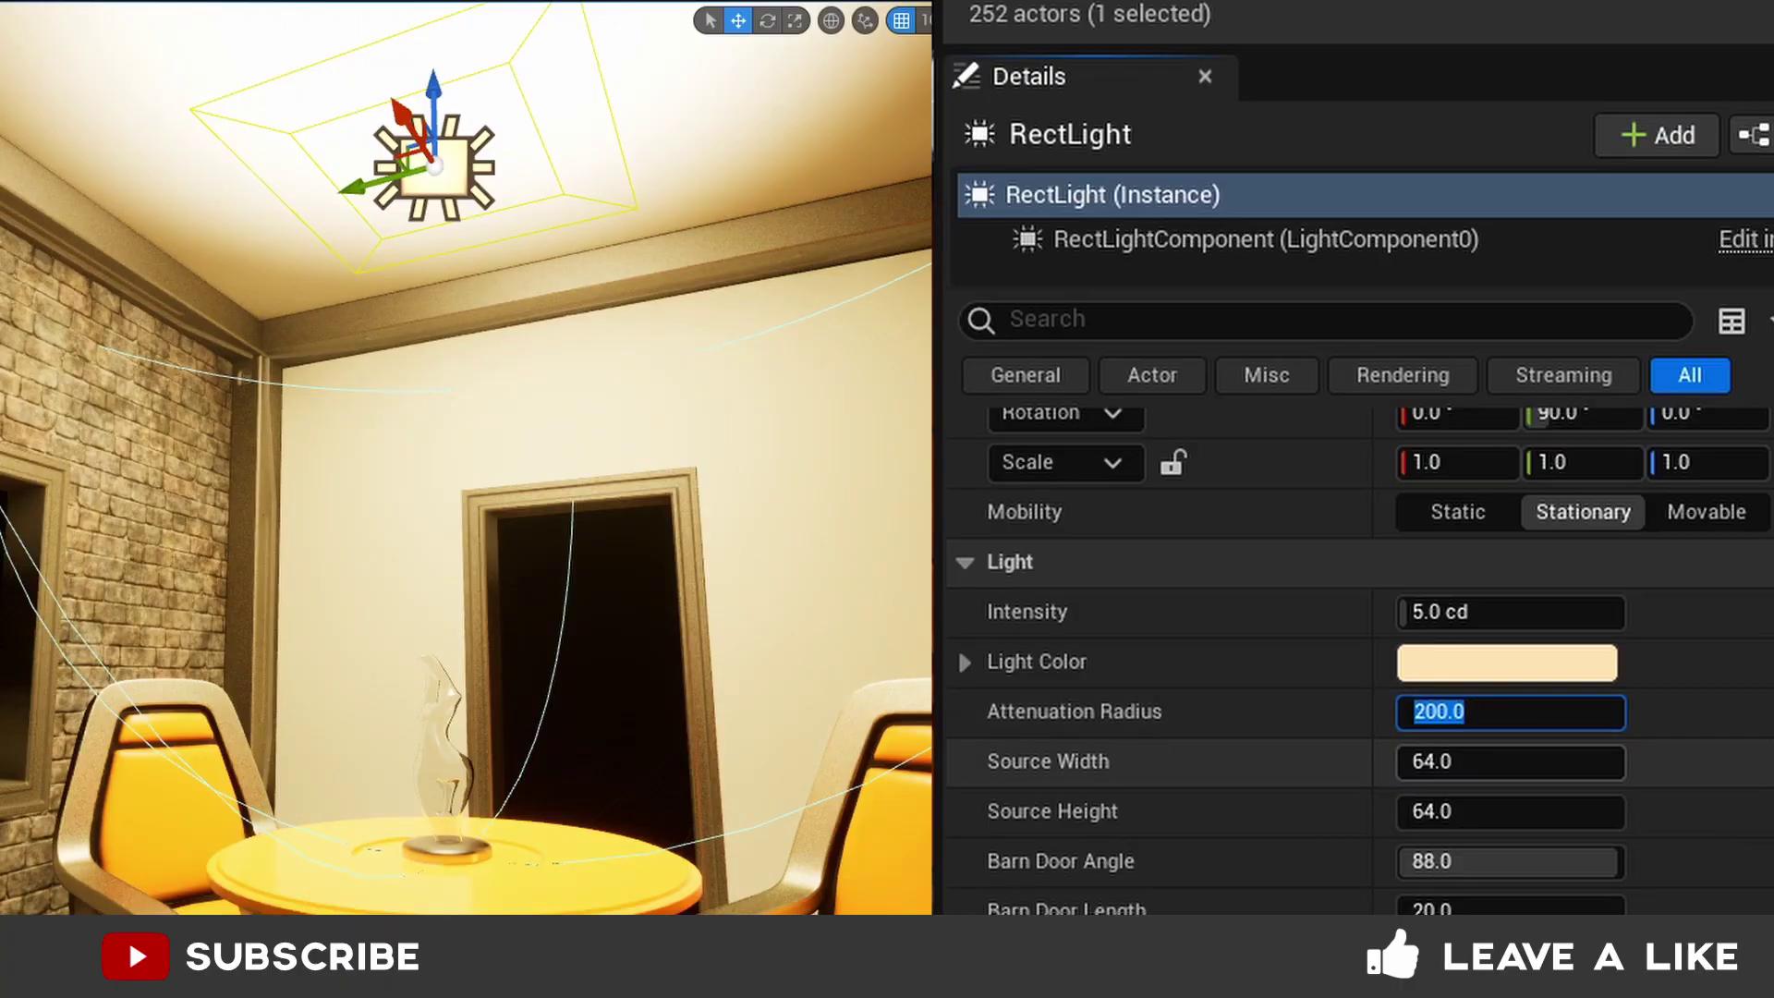
drag(1460, 762, 1553, 811)
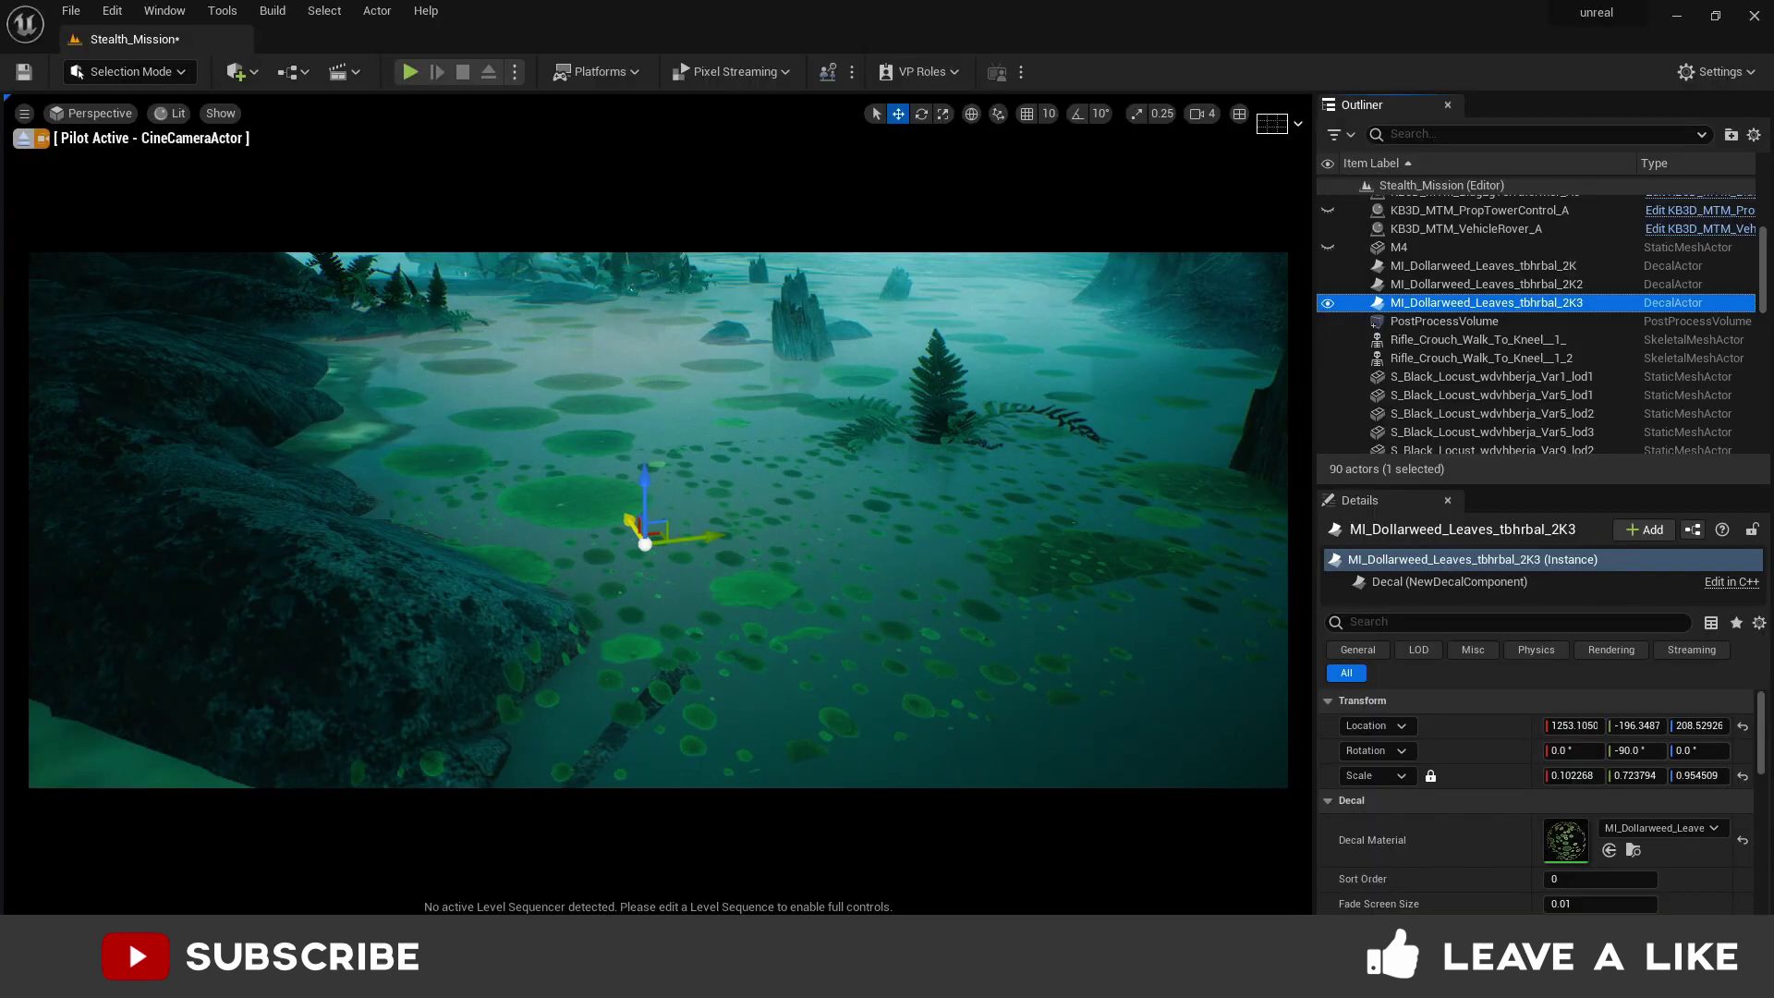
- Duplicate the Dollarweed leaves decal in the Stealth_Mission swamp and place the copy farther back on the water
alt+drag(646, 518, 512, 338)
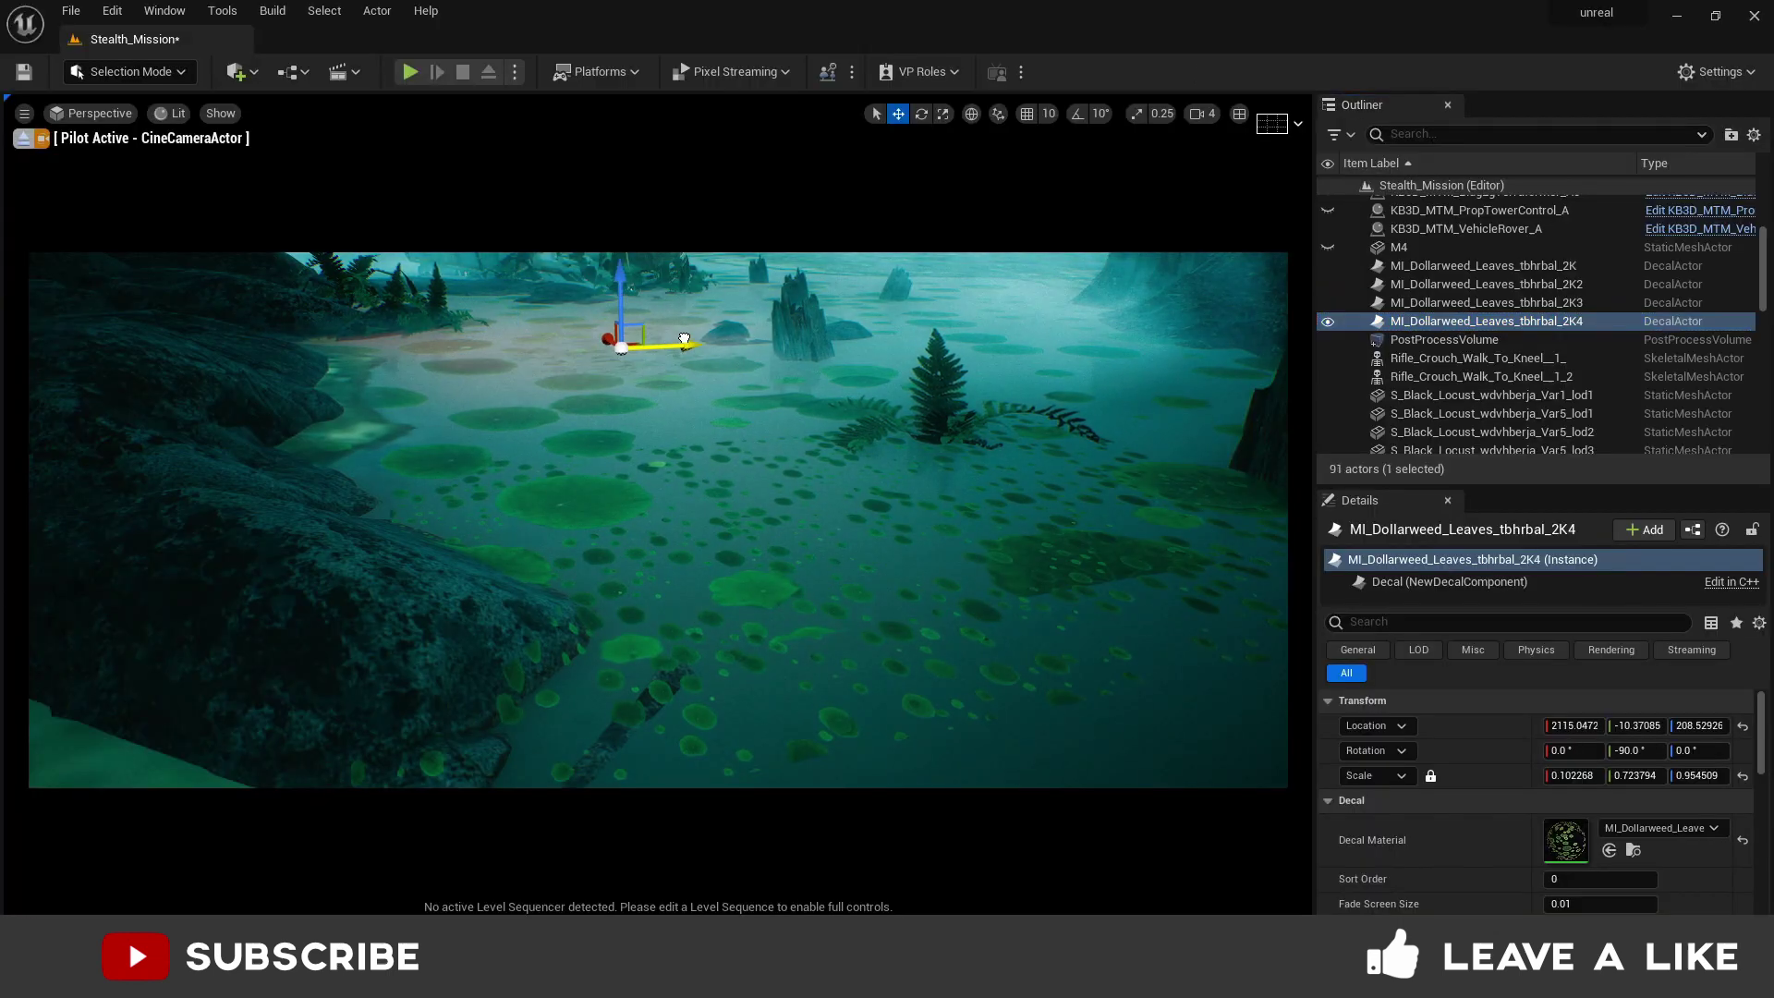
drag(684, 340, 660, 344)
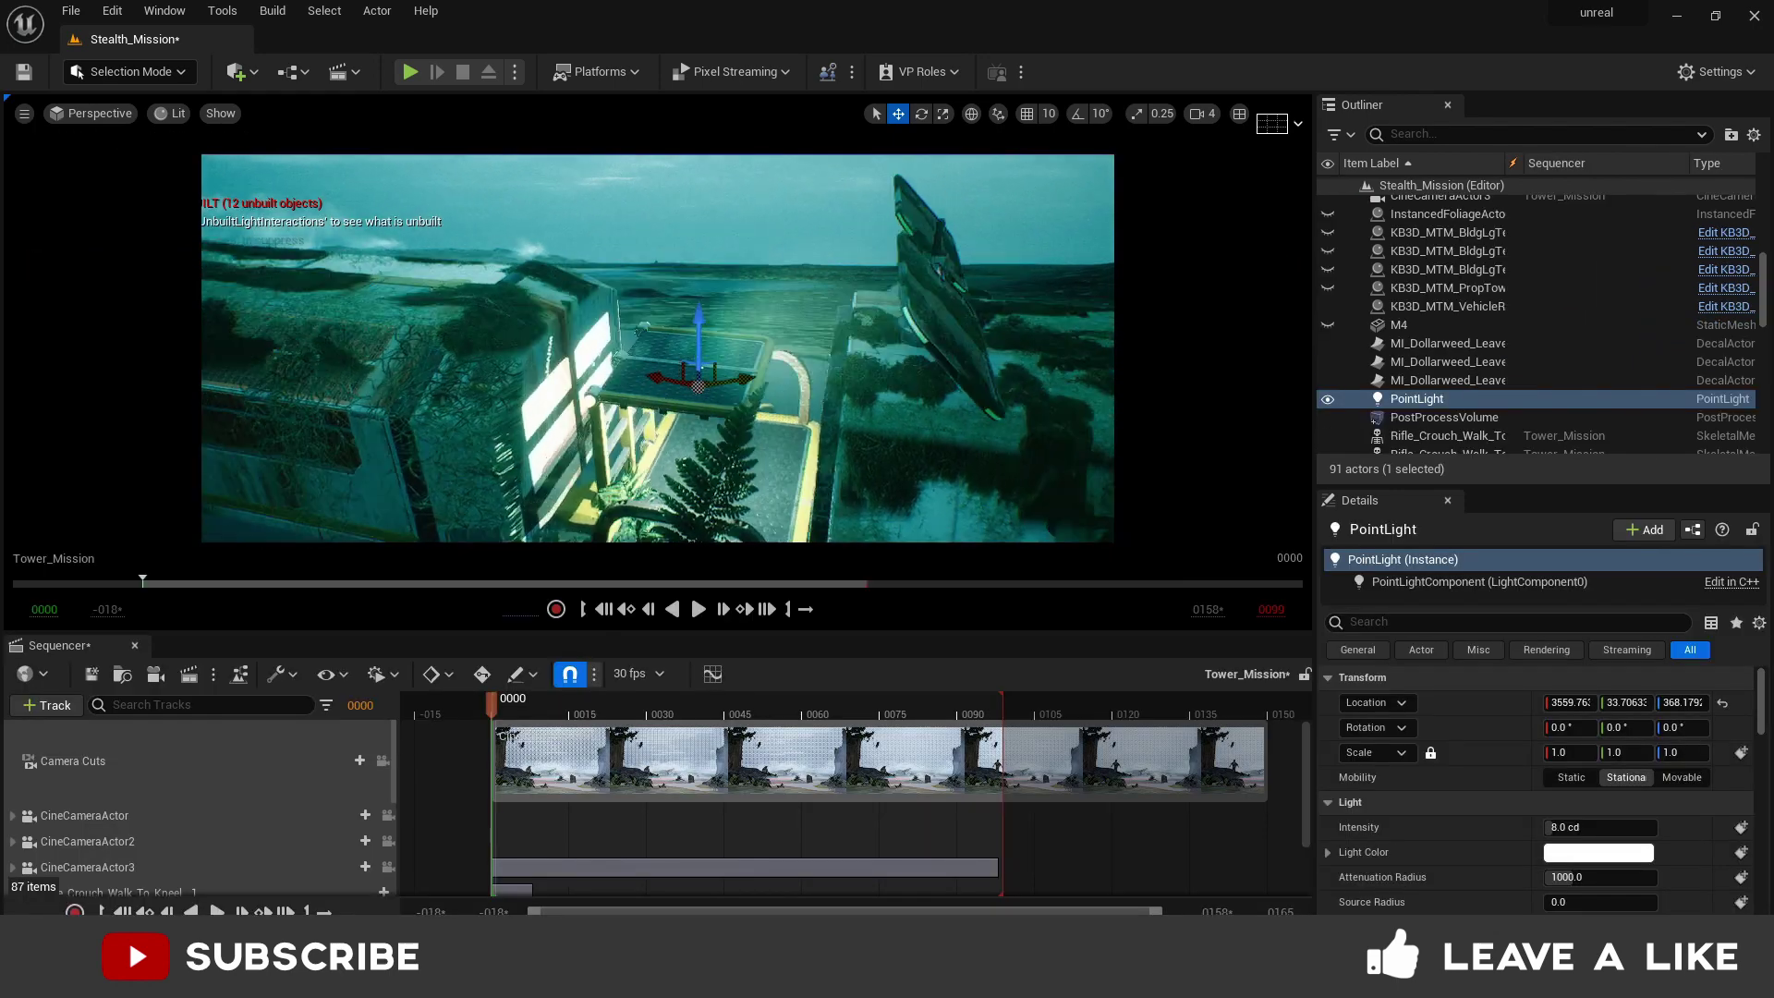
- Reposition the point light horizontally above the tower's fenced walkway
right_drag(700, 369, 691, 395)
drag(745, 374, 575, 390)
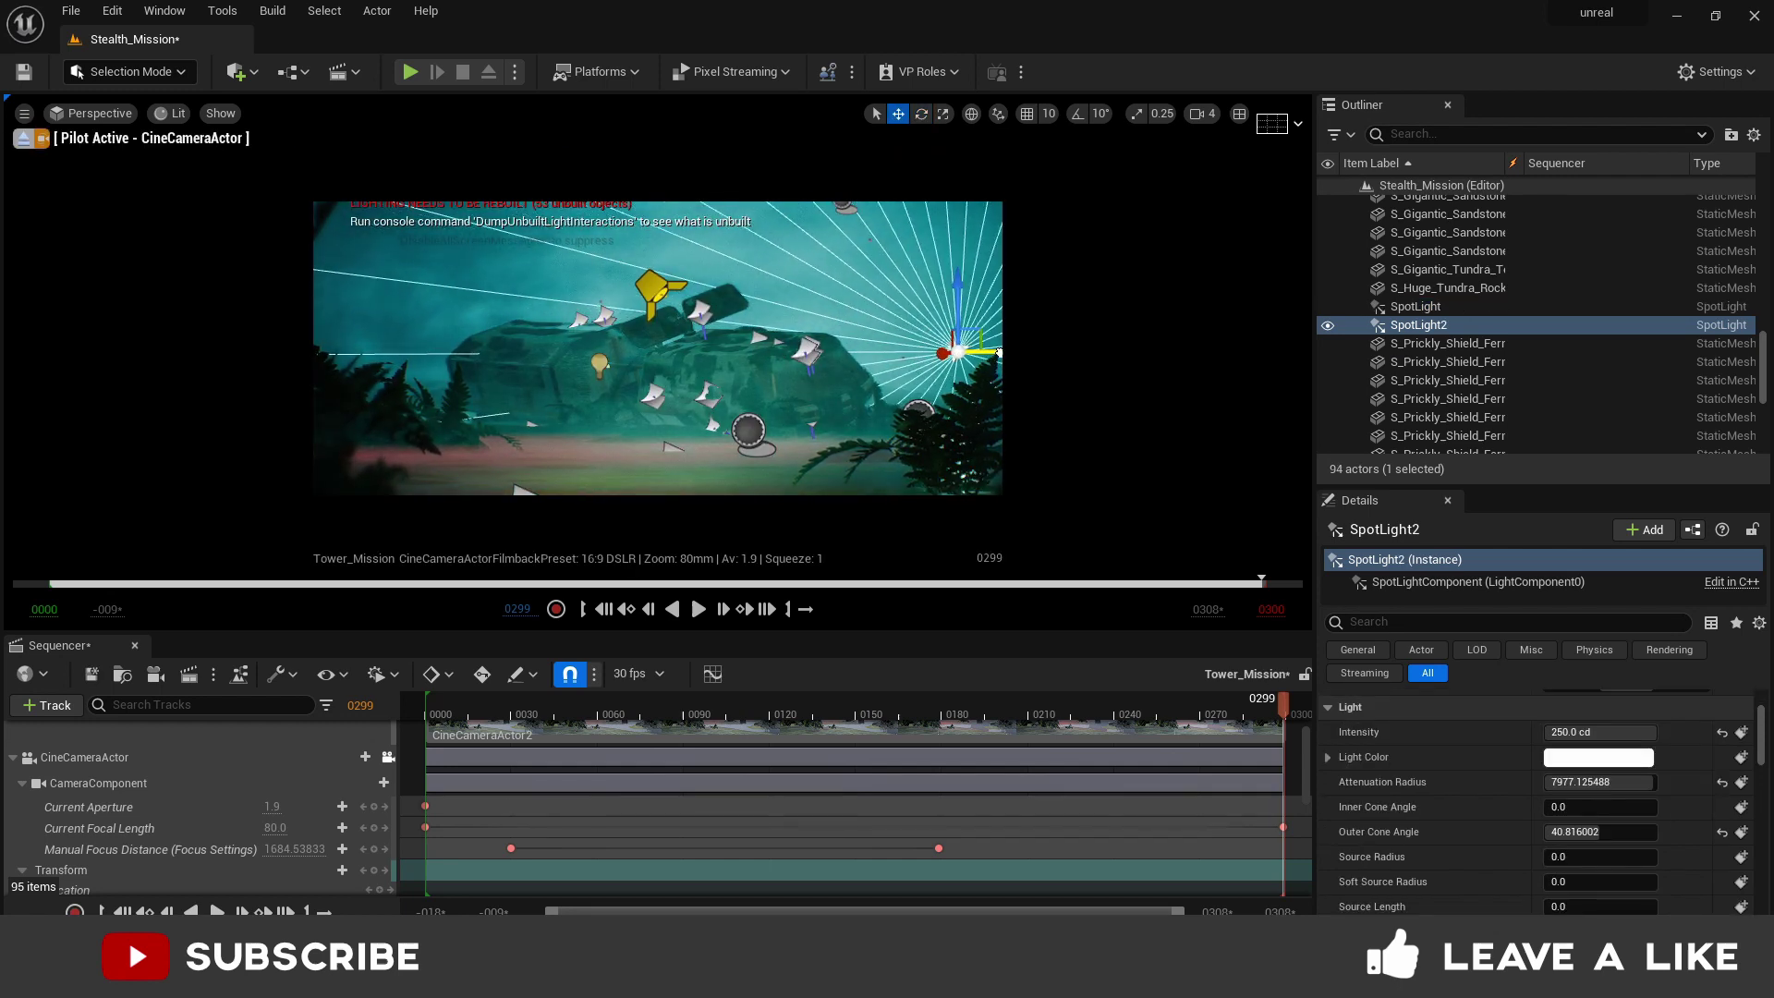
- Reposition SpotLight2 outside the camera's frame, check it through the CineCameraActor view, and undo the last adjustment
click(389, 756)
right_drag(703, 351, 740, 420)
drag(715, 314, 713, 316)
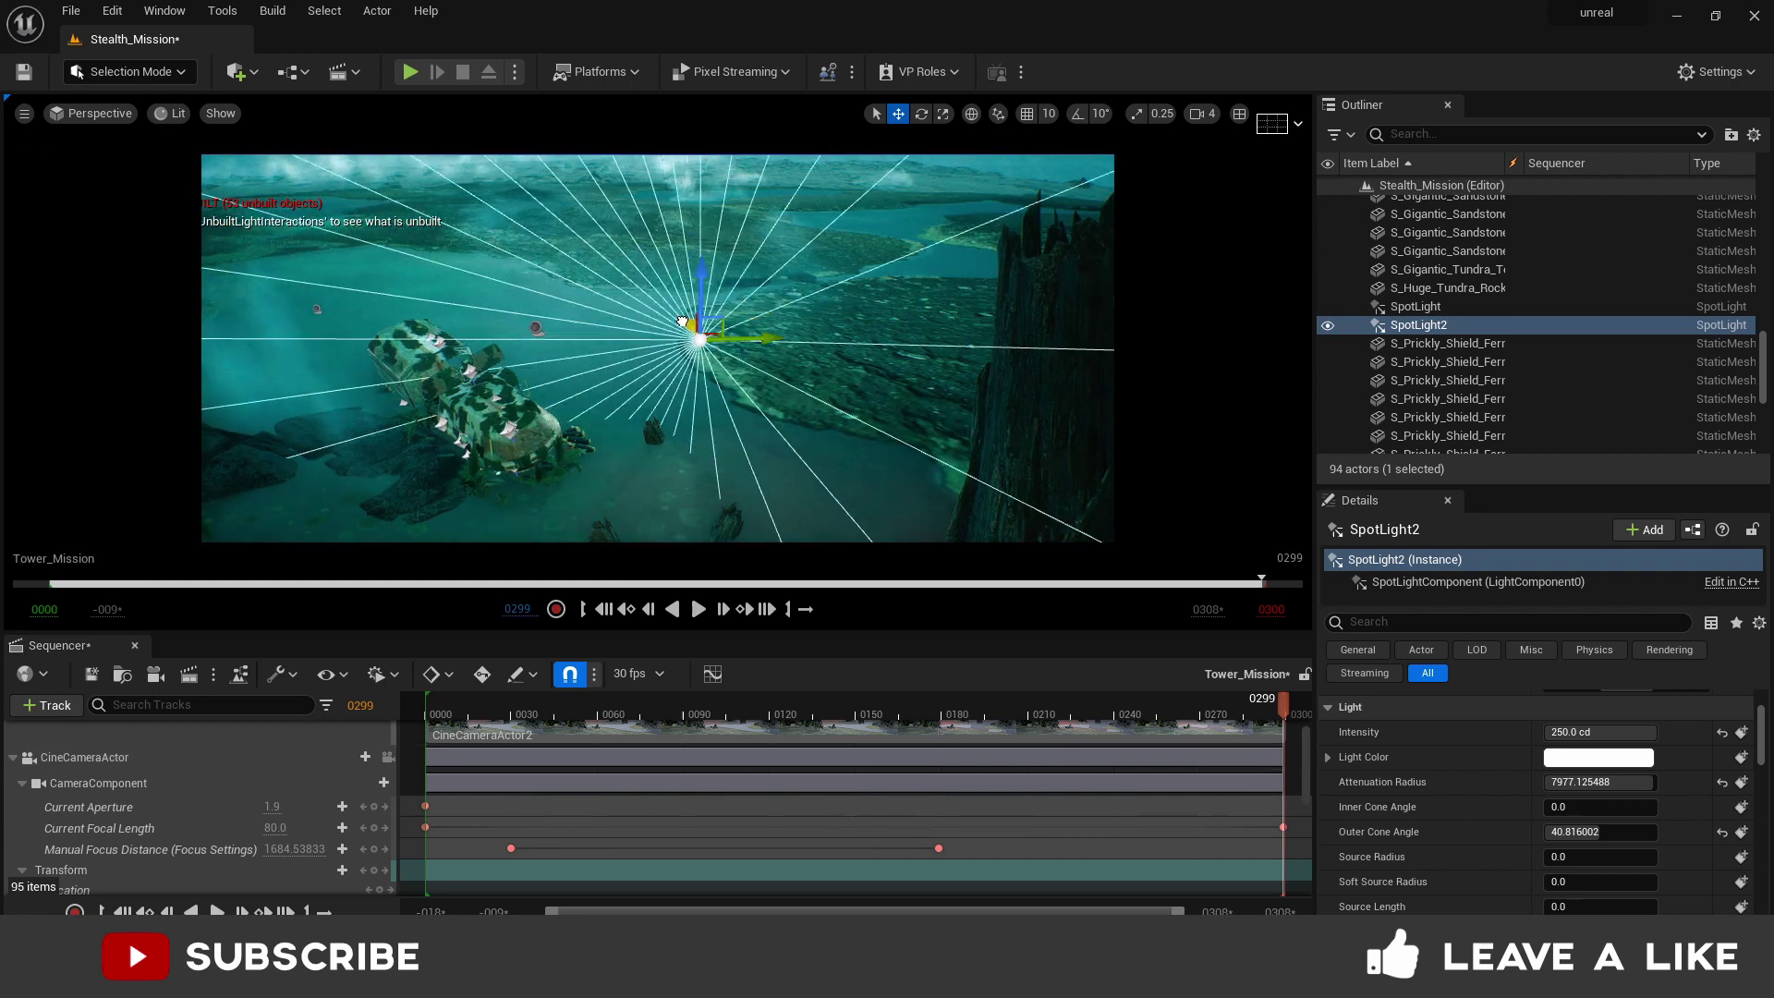
drag(682, 320, 815, 394)
key(e)
click(387, 756)
key(ctrl+z)
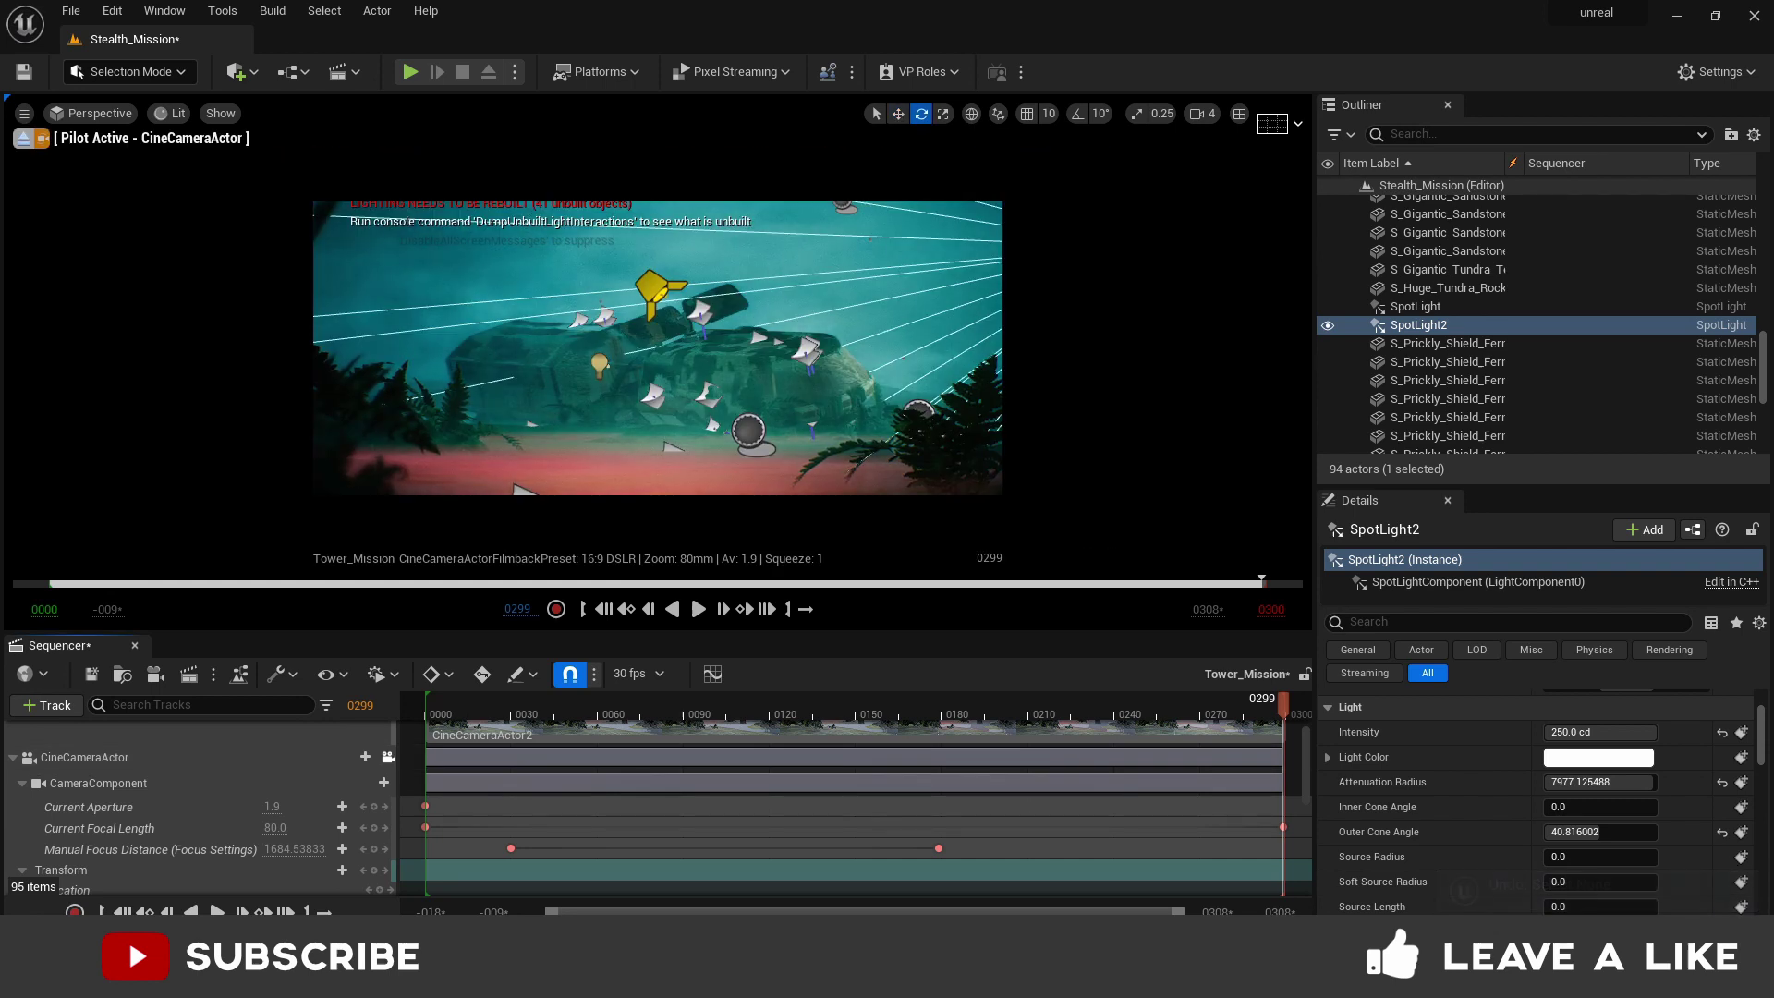
- Set SpotLight2's light color to a pale blue with hue about 207 and saturation about 0.53
click(1598, 758)
mouse_move(1318, 627)
mouse_down()
mouse_move(1275, 599)
mouse_move(1272, 621)
mouse_move(1279, 607)
mouse_up()
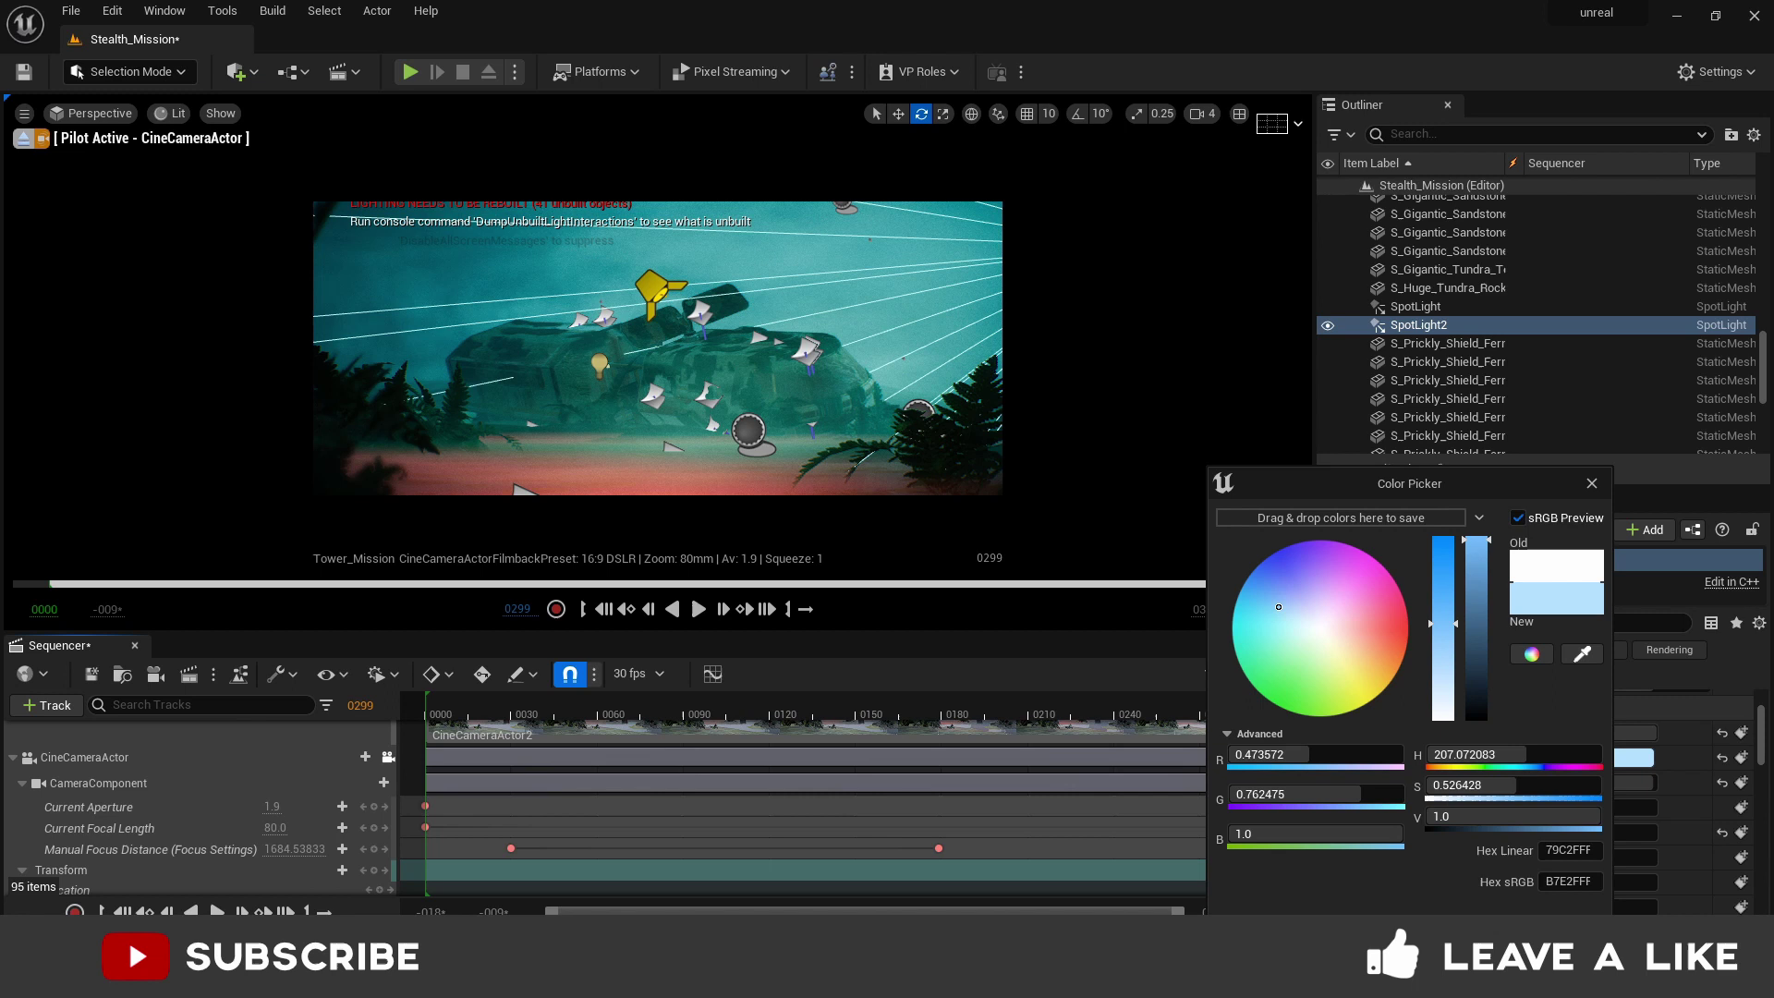
click(1496, 931)
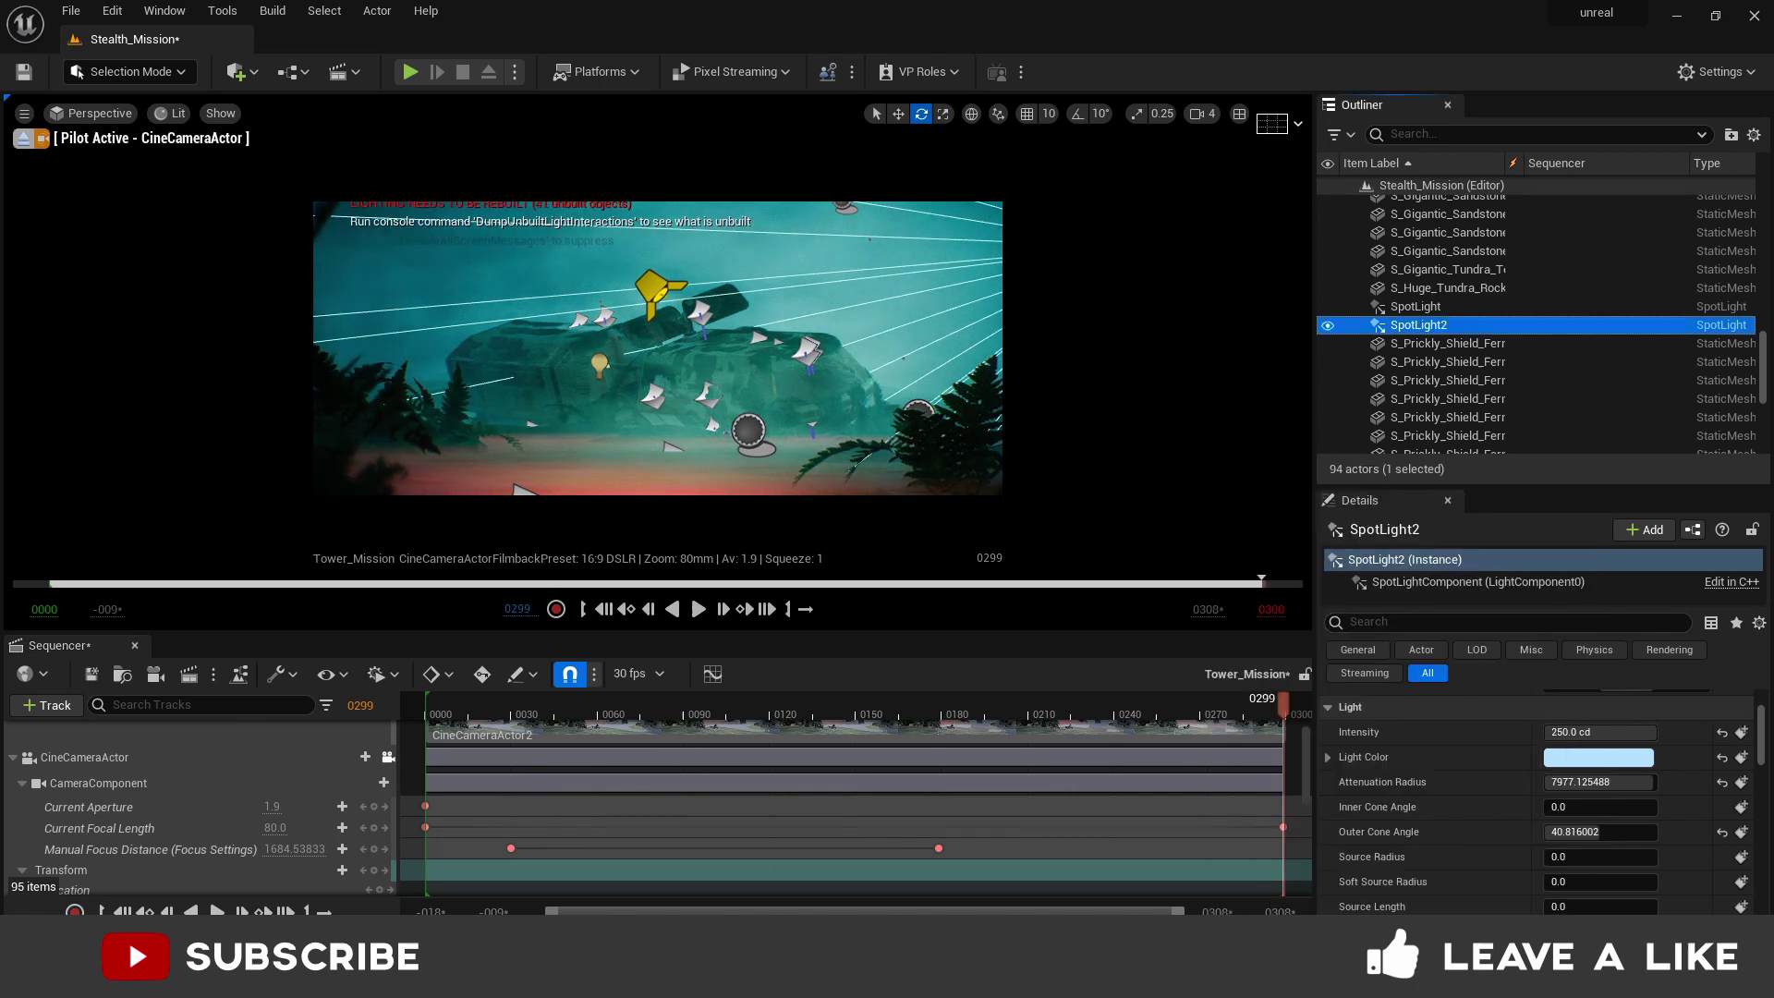
- Leave the camera view, move SpotLight2 closer to the vehicle, and rotate its beam down toward it
click(388, 757)
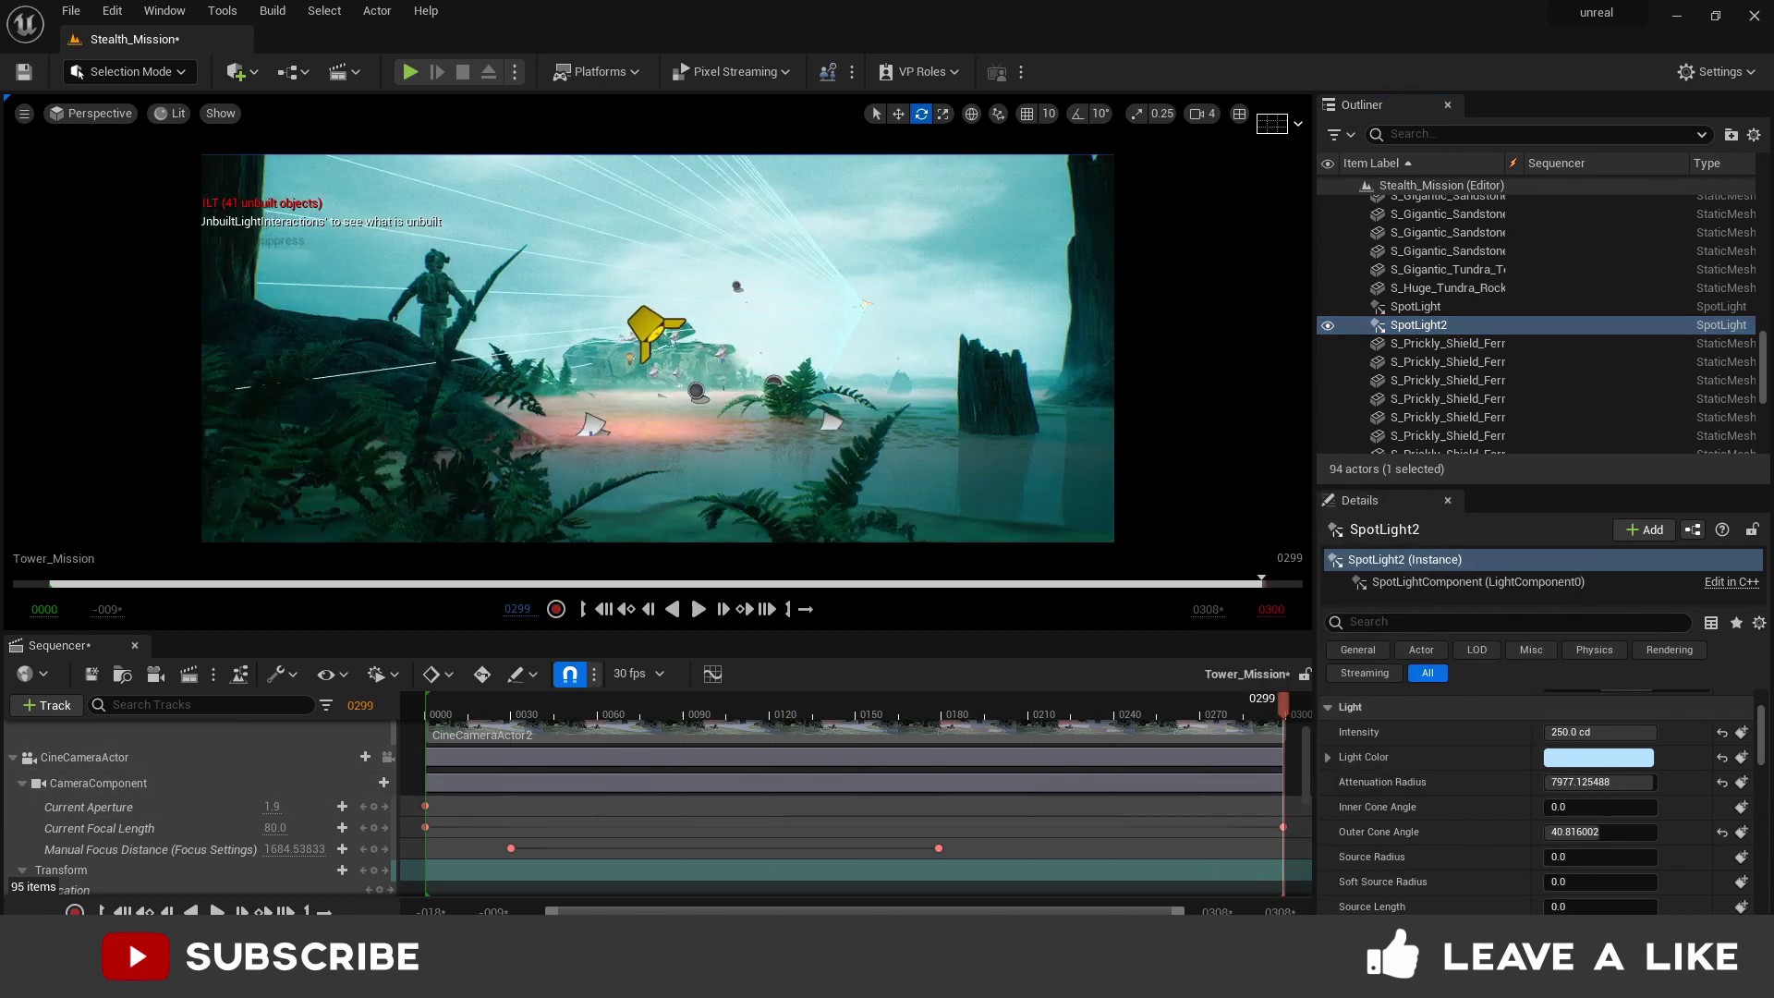
key(f)
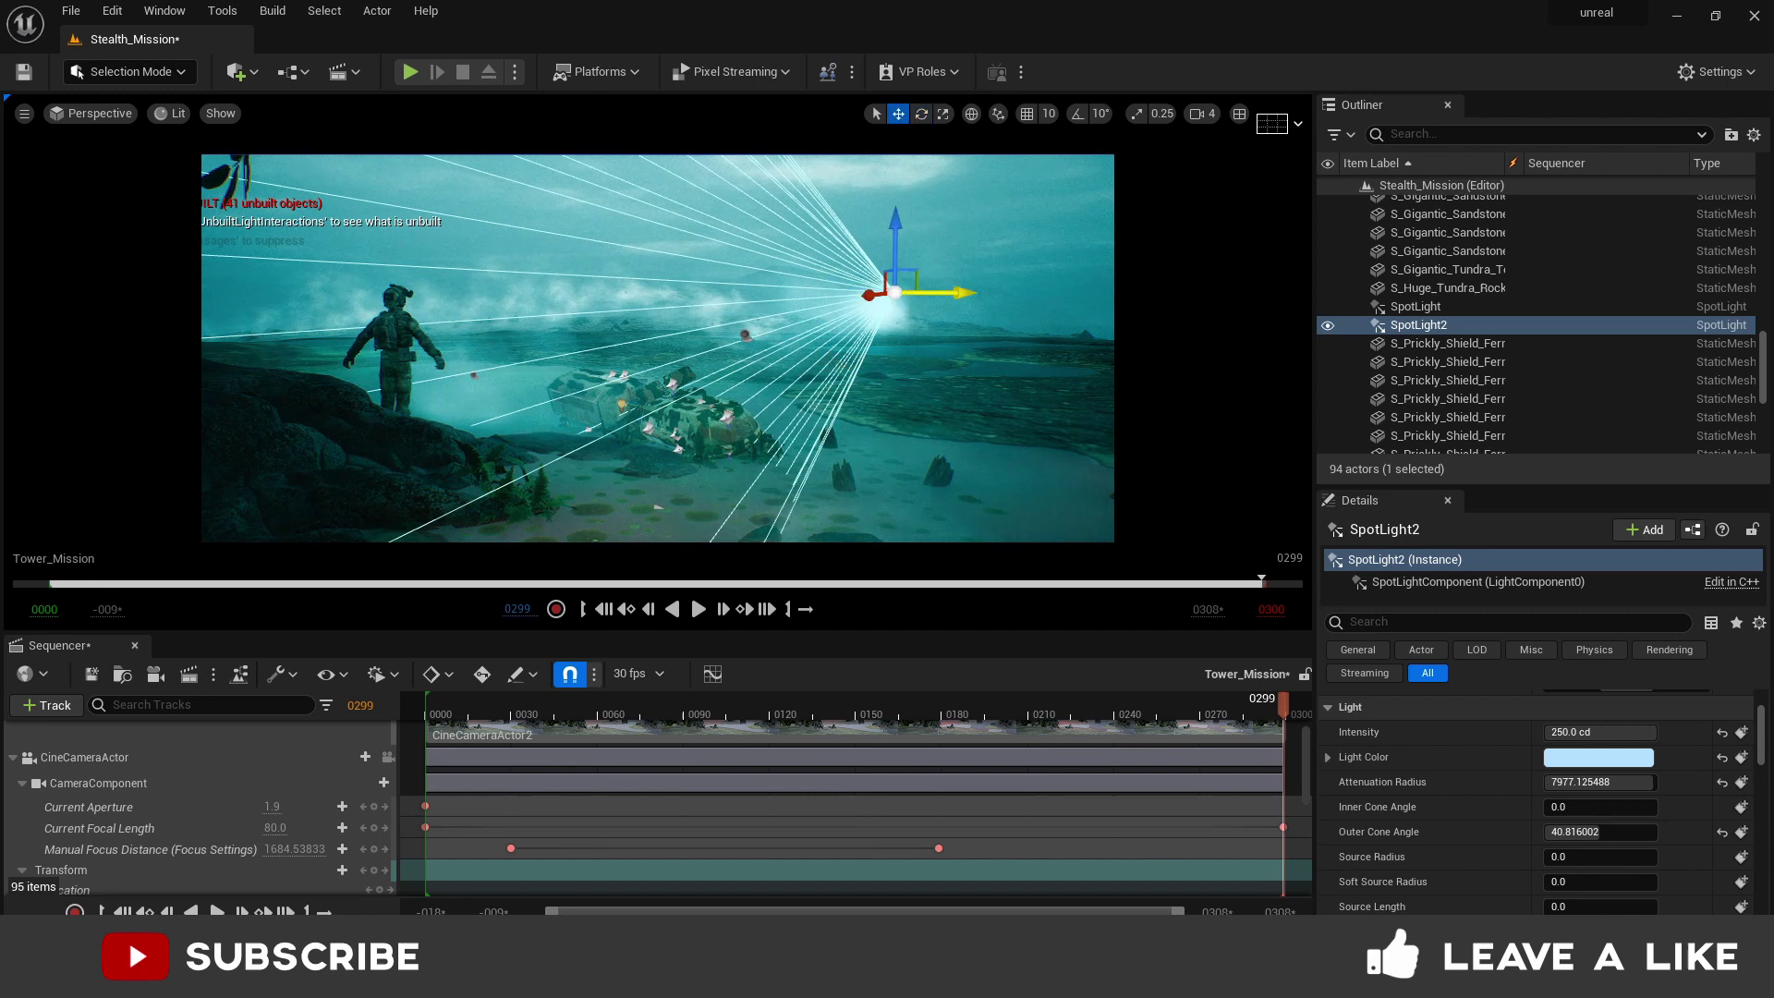
drag(954, 292, 852, 294)
drag(730, 364, 796, 396)
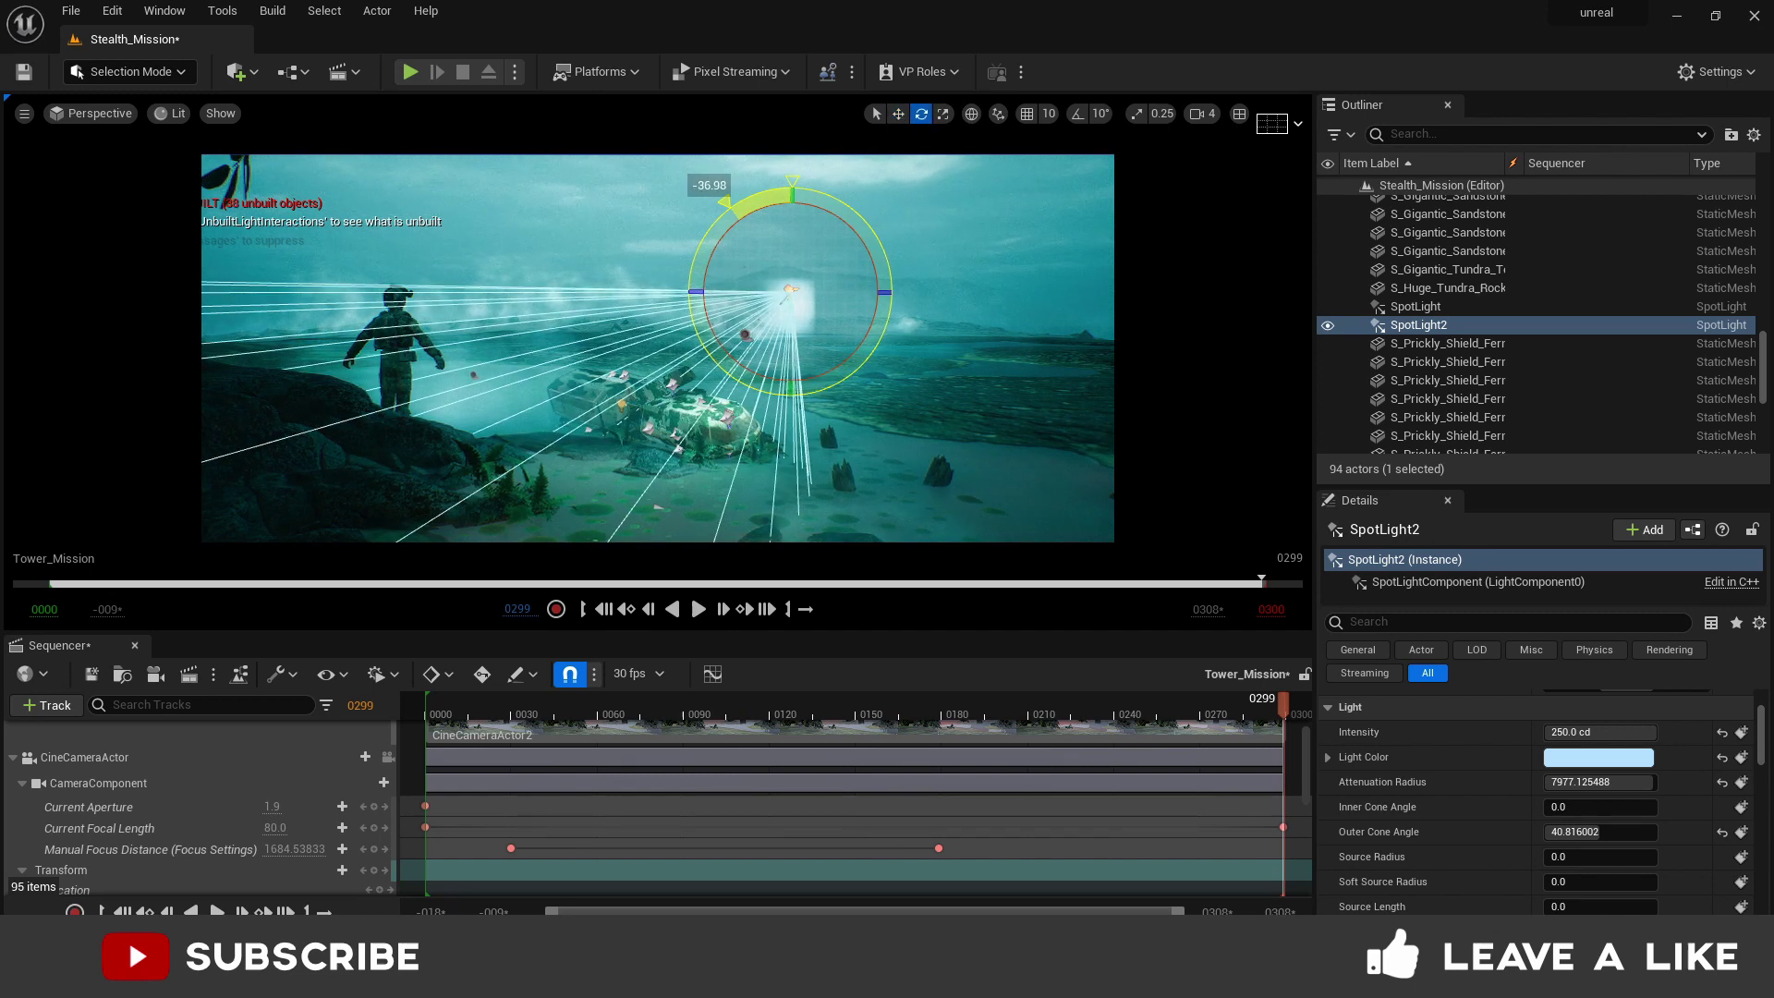
drag(864, 292, 932, 292)
right_drag(904, 291, 758, 453)
right_drag(903, 416, 904, 443)
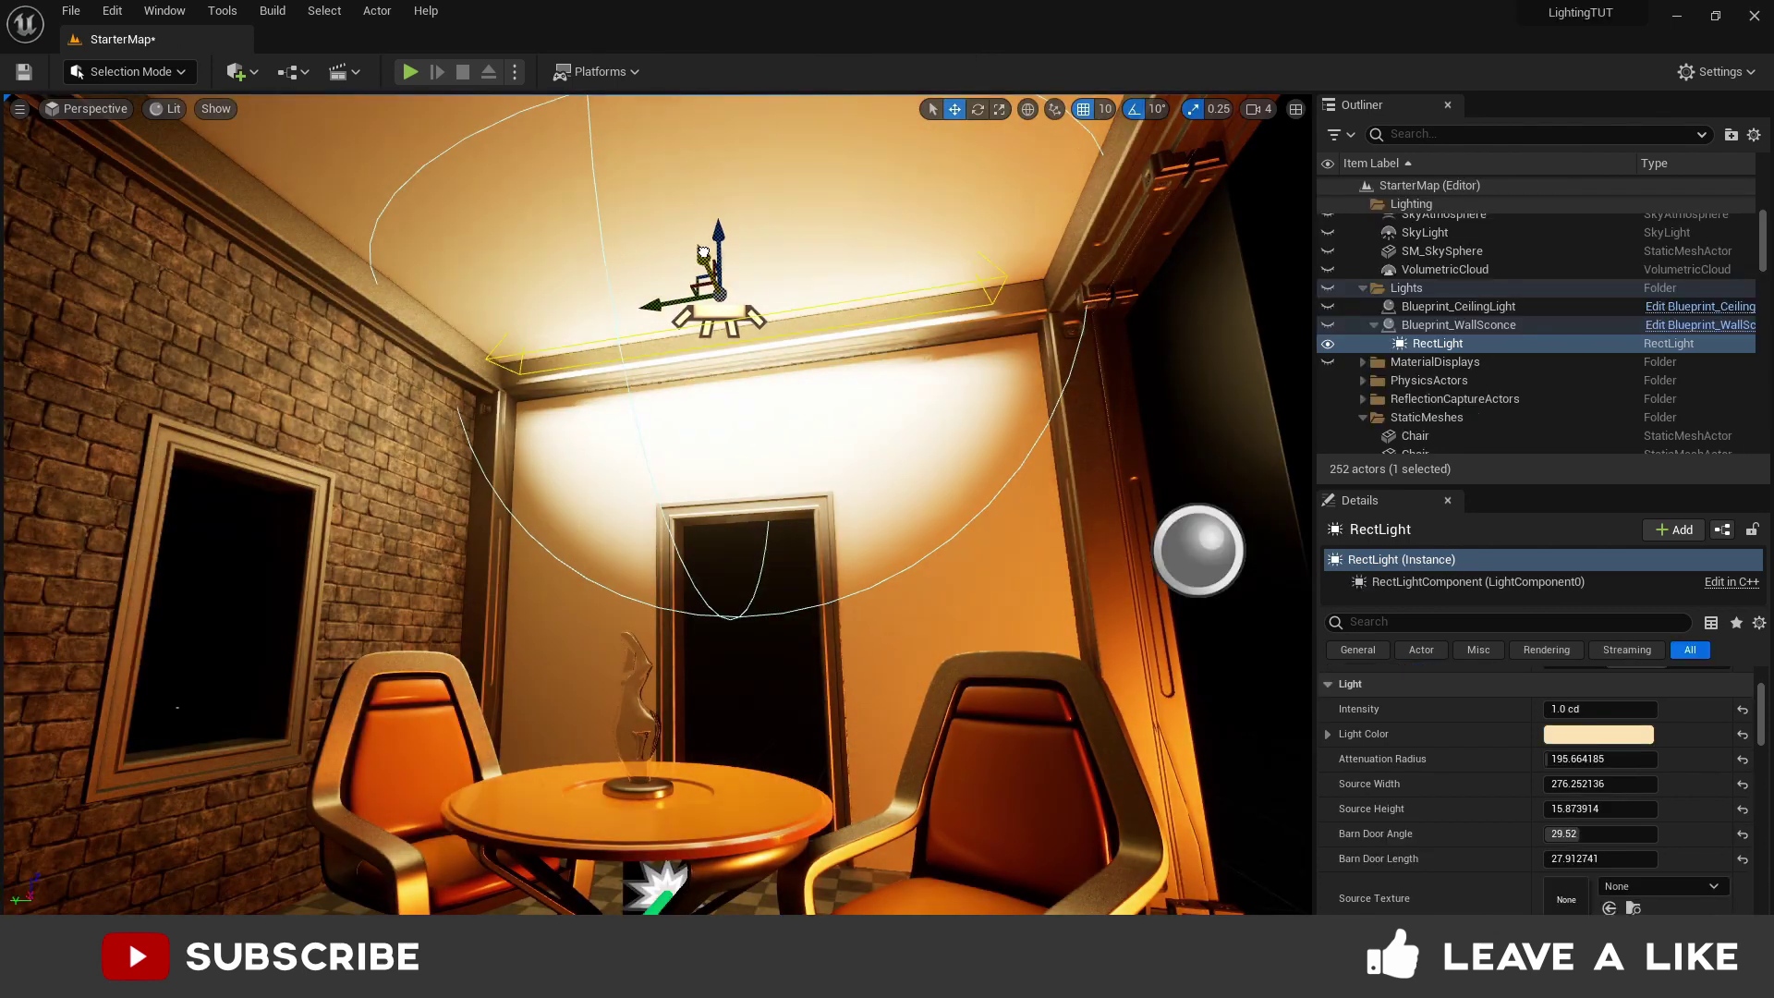
- Shift the ceiling RectLight in StarterMap slightly away from the back wall
drag(703, 252, 700, 243)
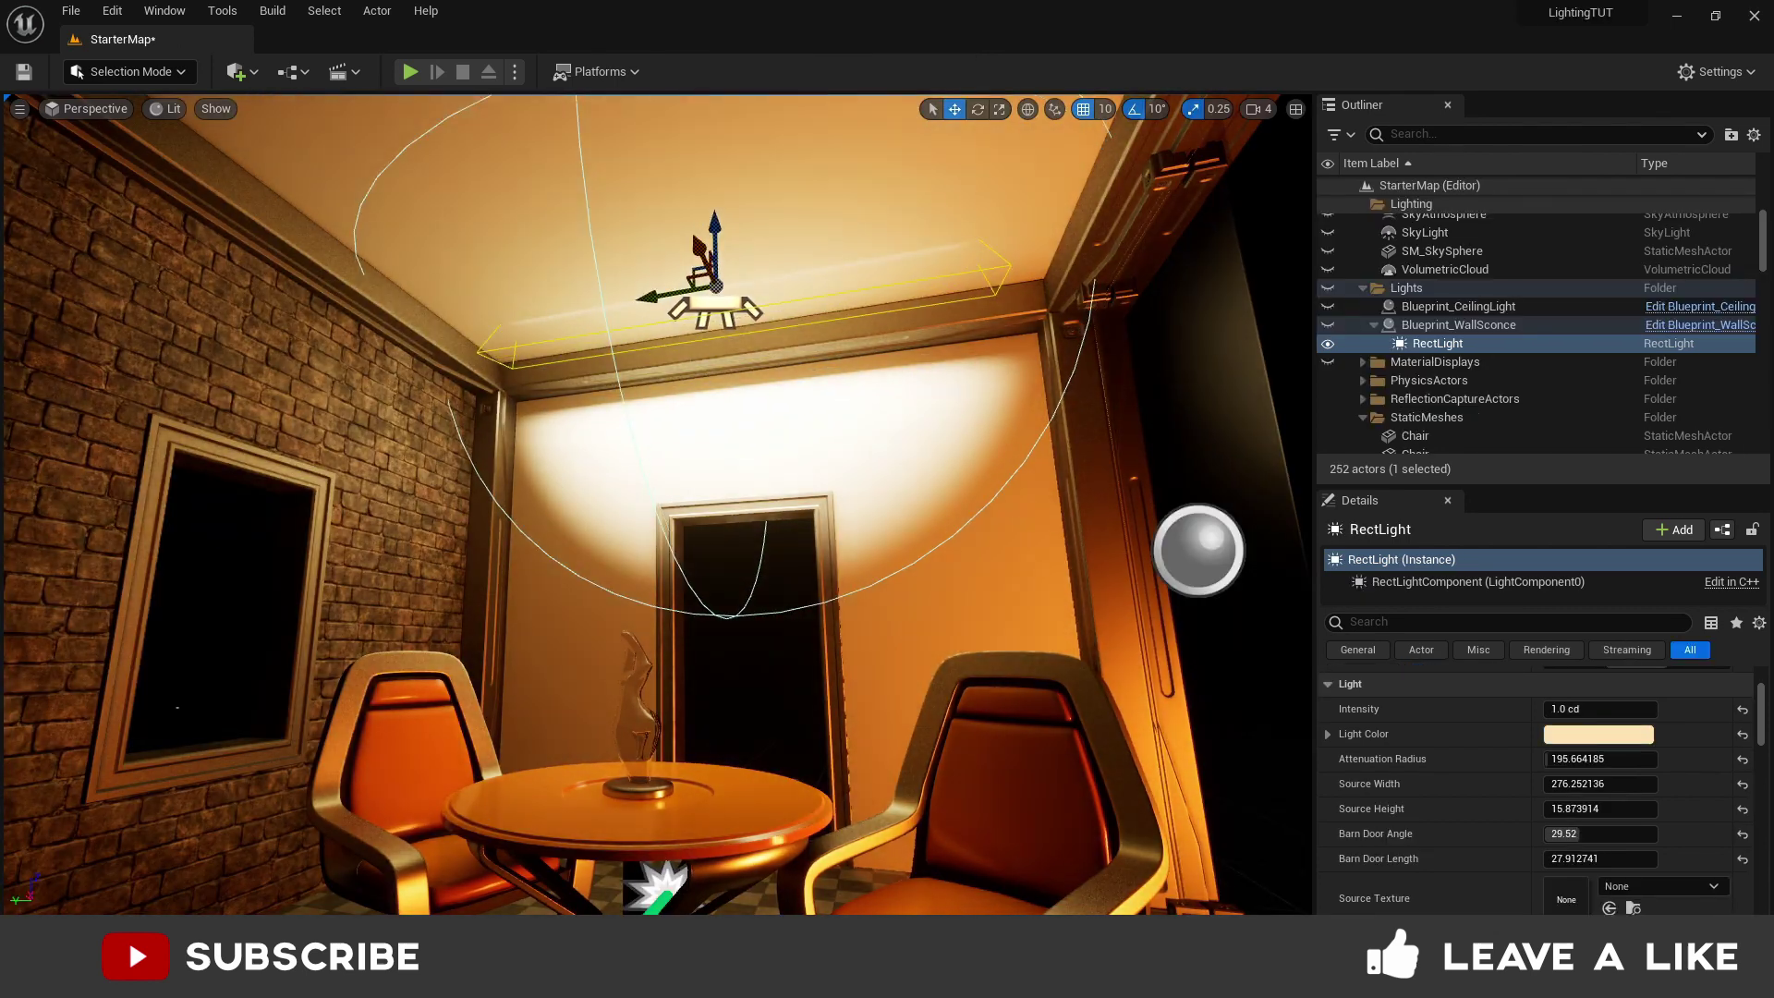
- Set the RectLight's barn door length to about 24.65 and angle to about 28.08, and lower the light toward the back wall's top edge
mouse_move(1600, 859)
mouse_down()
mouse_move(1654, 859)
mouse_move(1602, 859)
mouse_up()
drag(1595, 835, 1592, 835)
drag(700, 246, 716, 315)
click(714, 305)
key(ctrl+z)
click(718, 331)
key(ctrl+z)
key(ctrl+z)
- Set the RectLight's source height to about 18 and source width to about 313.6, and shift it slightly along the back wall
drag(1600, 810, 1603, 810)
drag(1600, 784, 1610, 784)
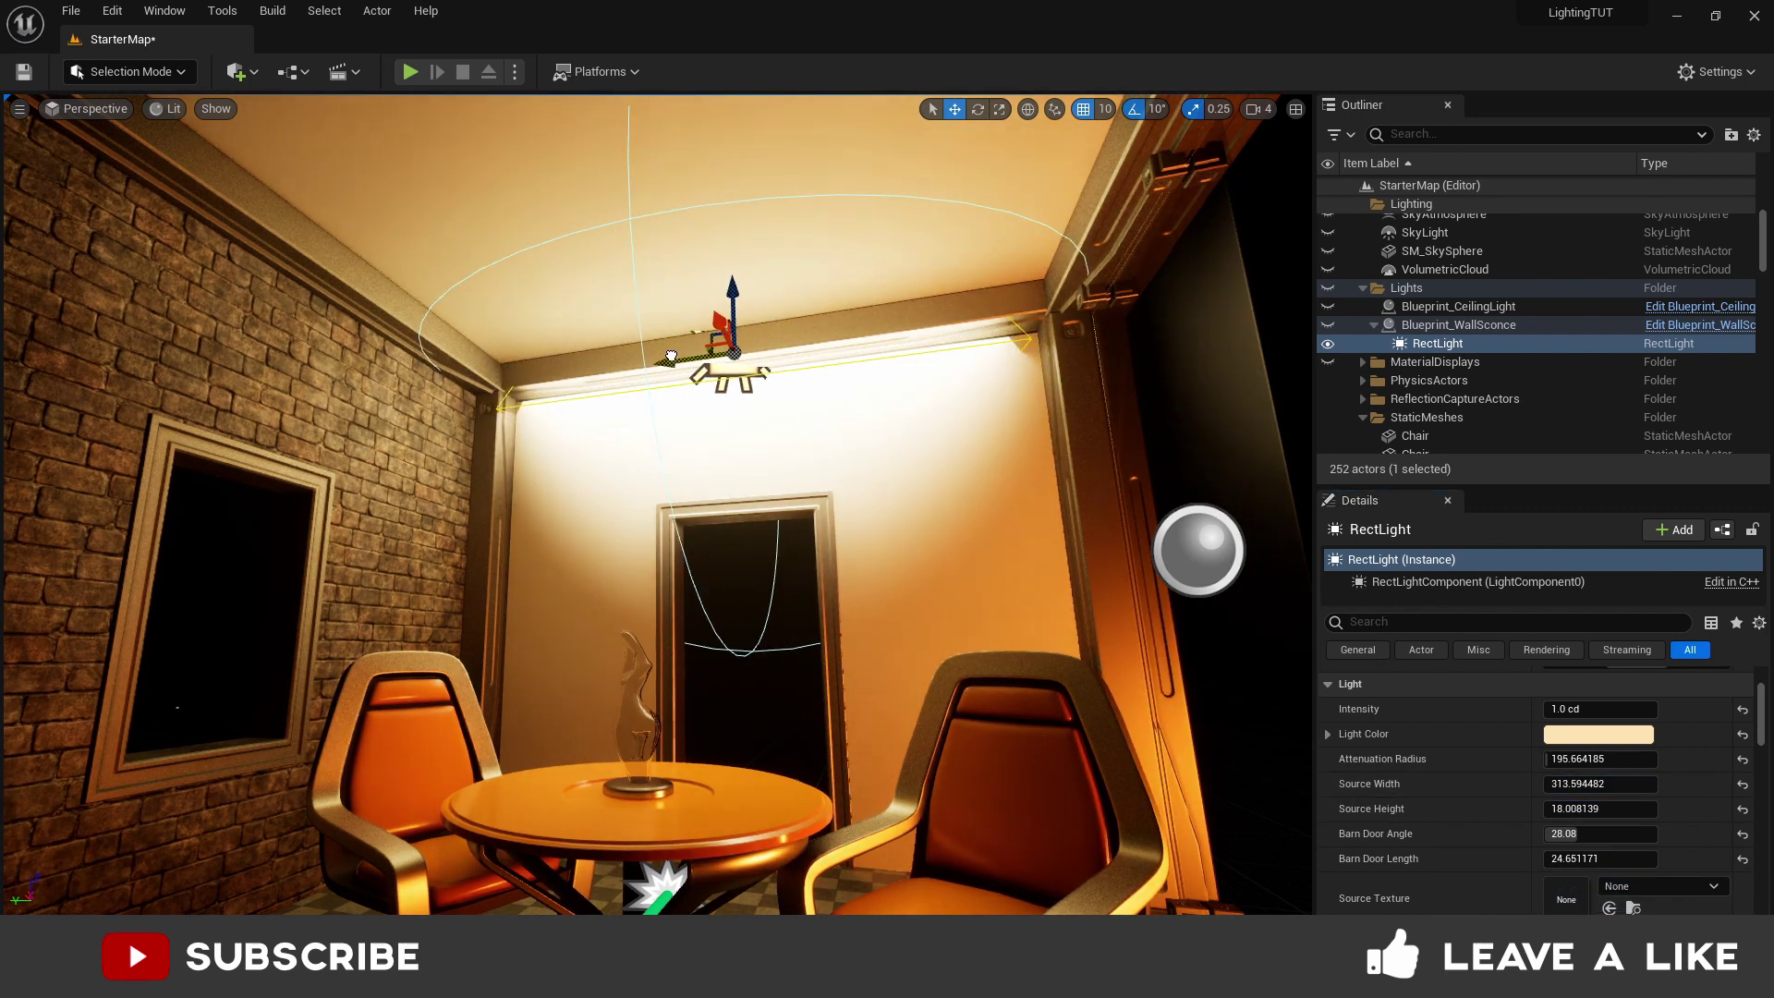
drag(671, 360, 687, 358)
click(735, 324)
key(ctrl+z)
- Set the RectLight's intensity to 0.5 cd
click(1600, 710)
text(.)
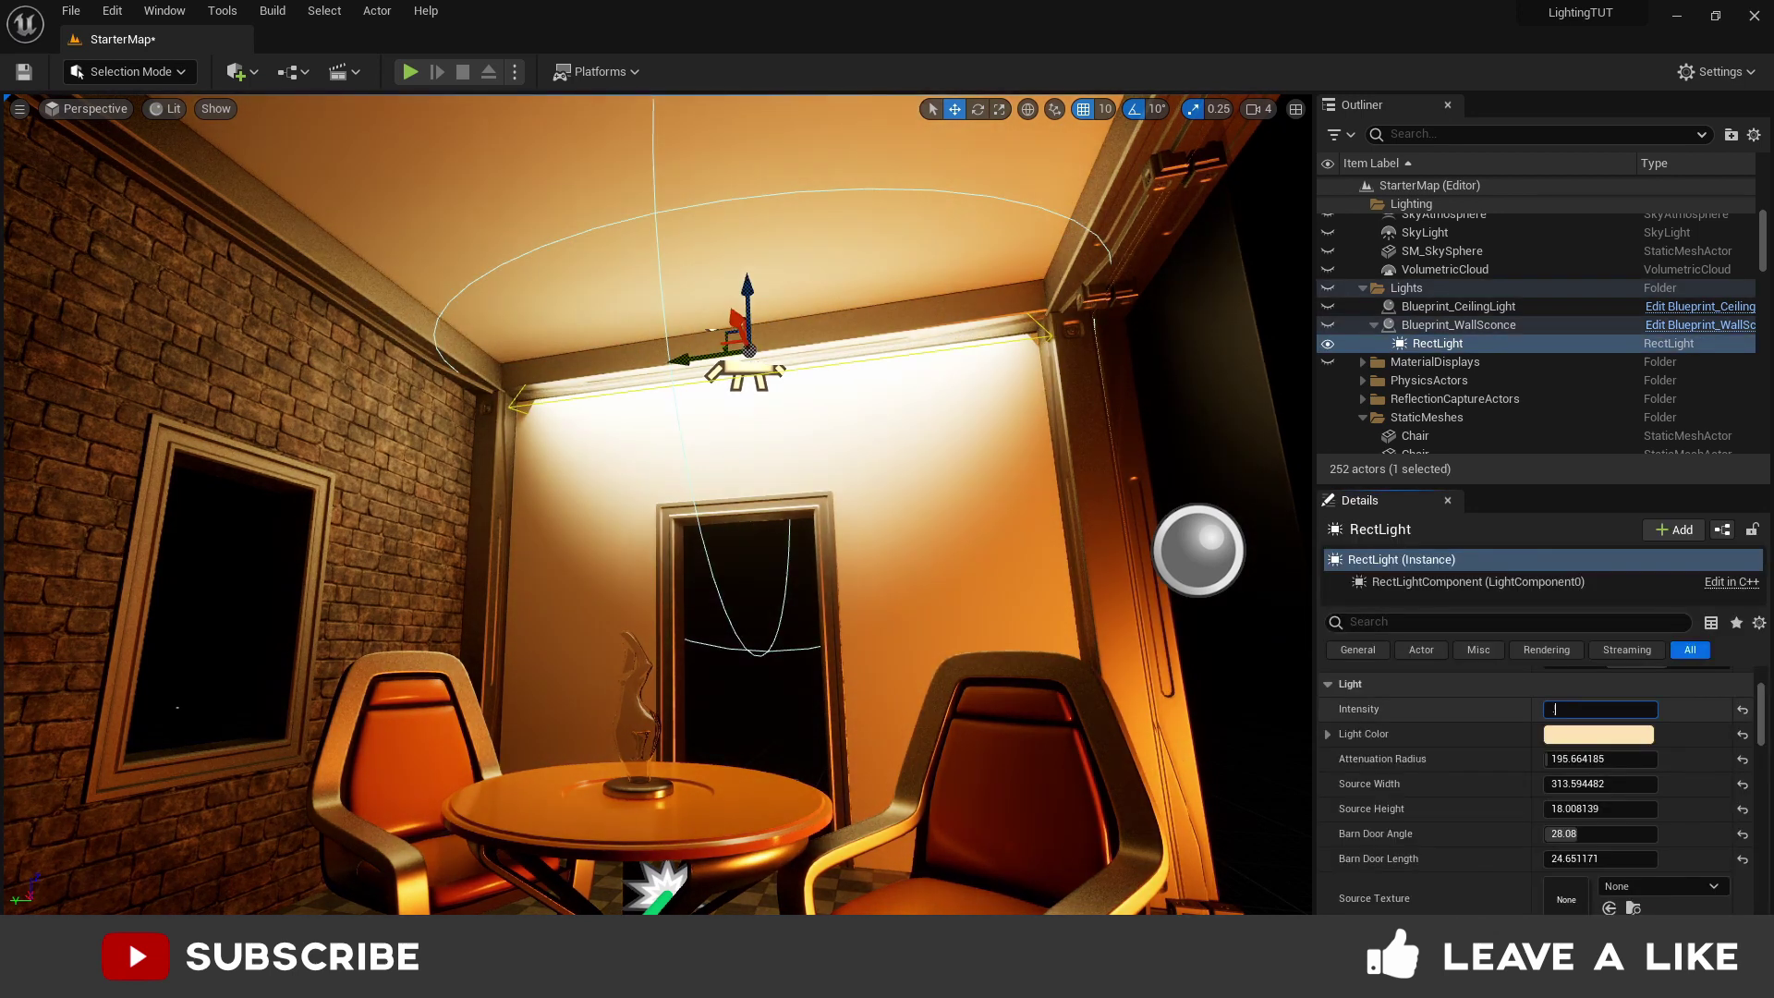
text(.5)
key(Return)
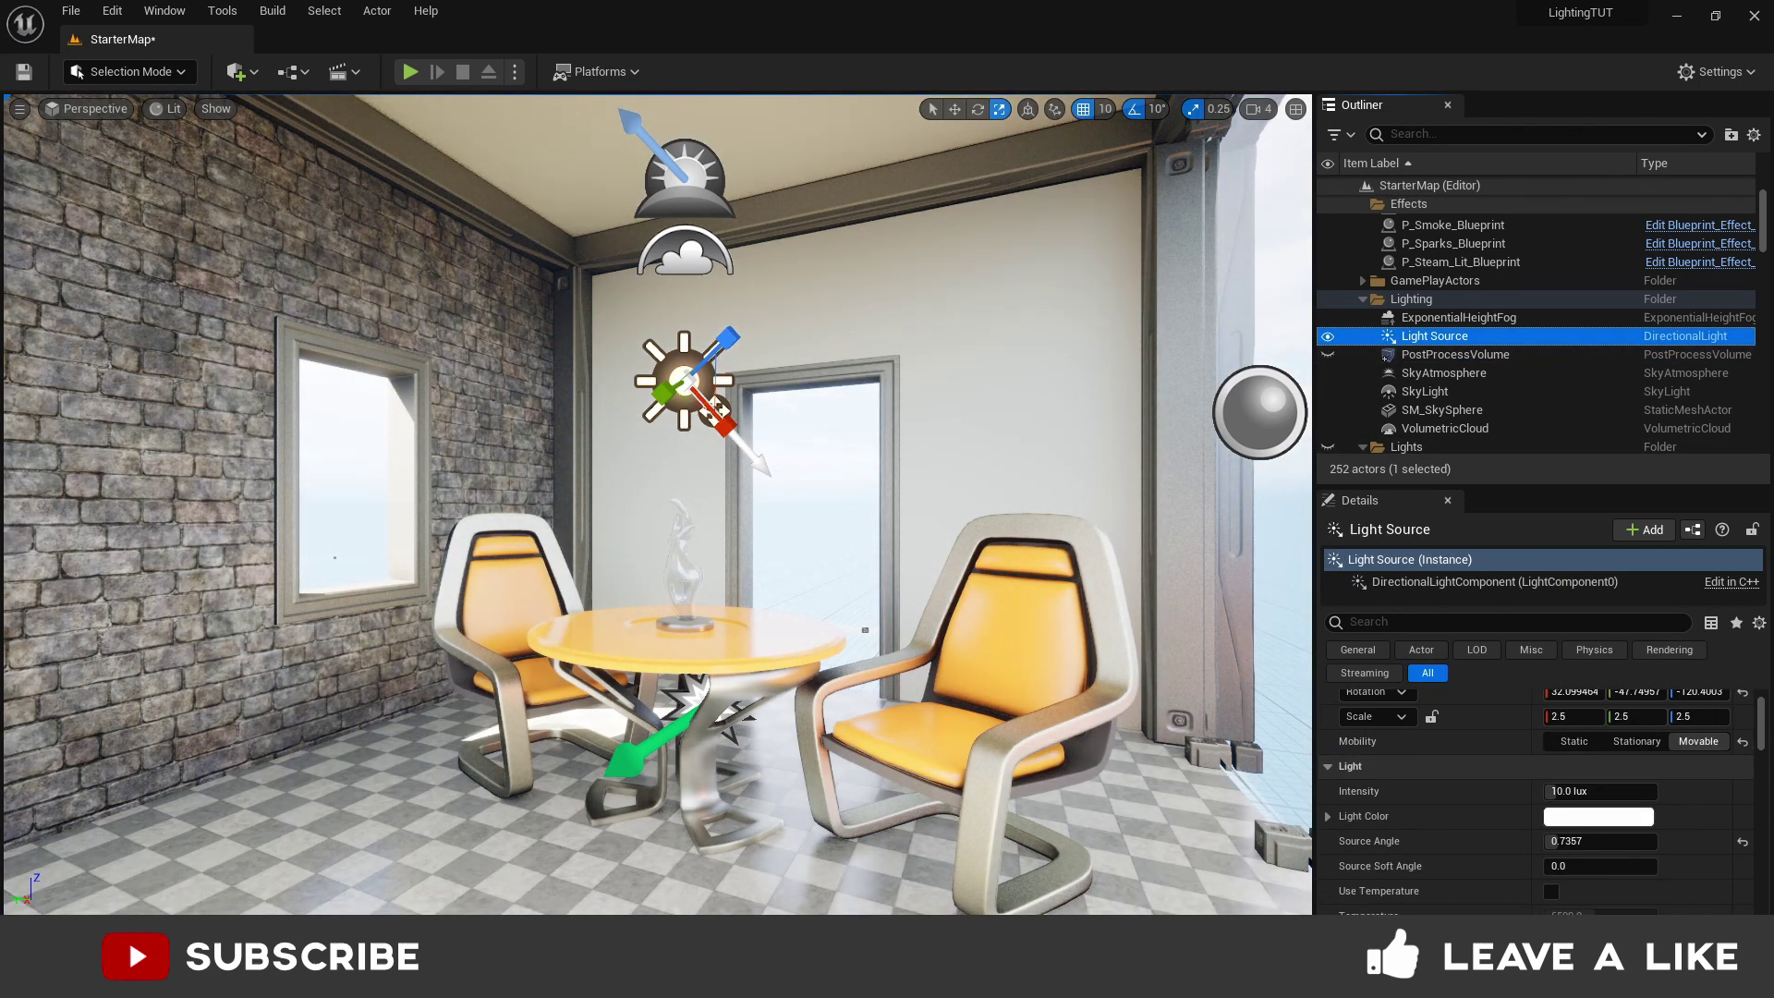
- Rotate the directional Light Source around the vertical axis so sunlight enters the room from a different direction
key(e)
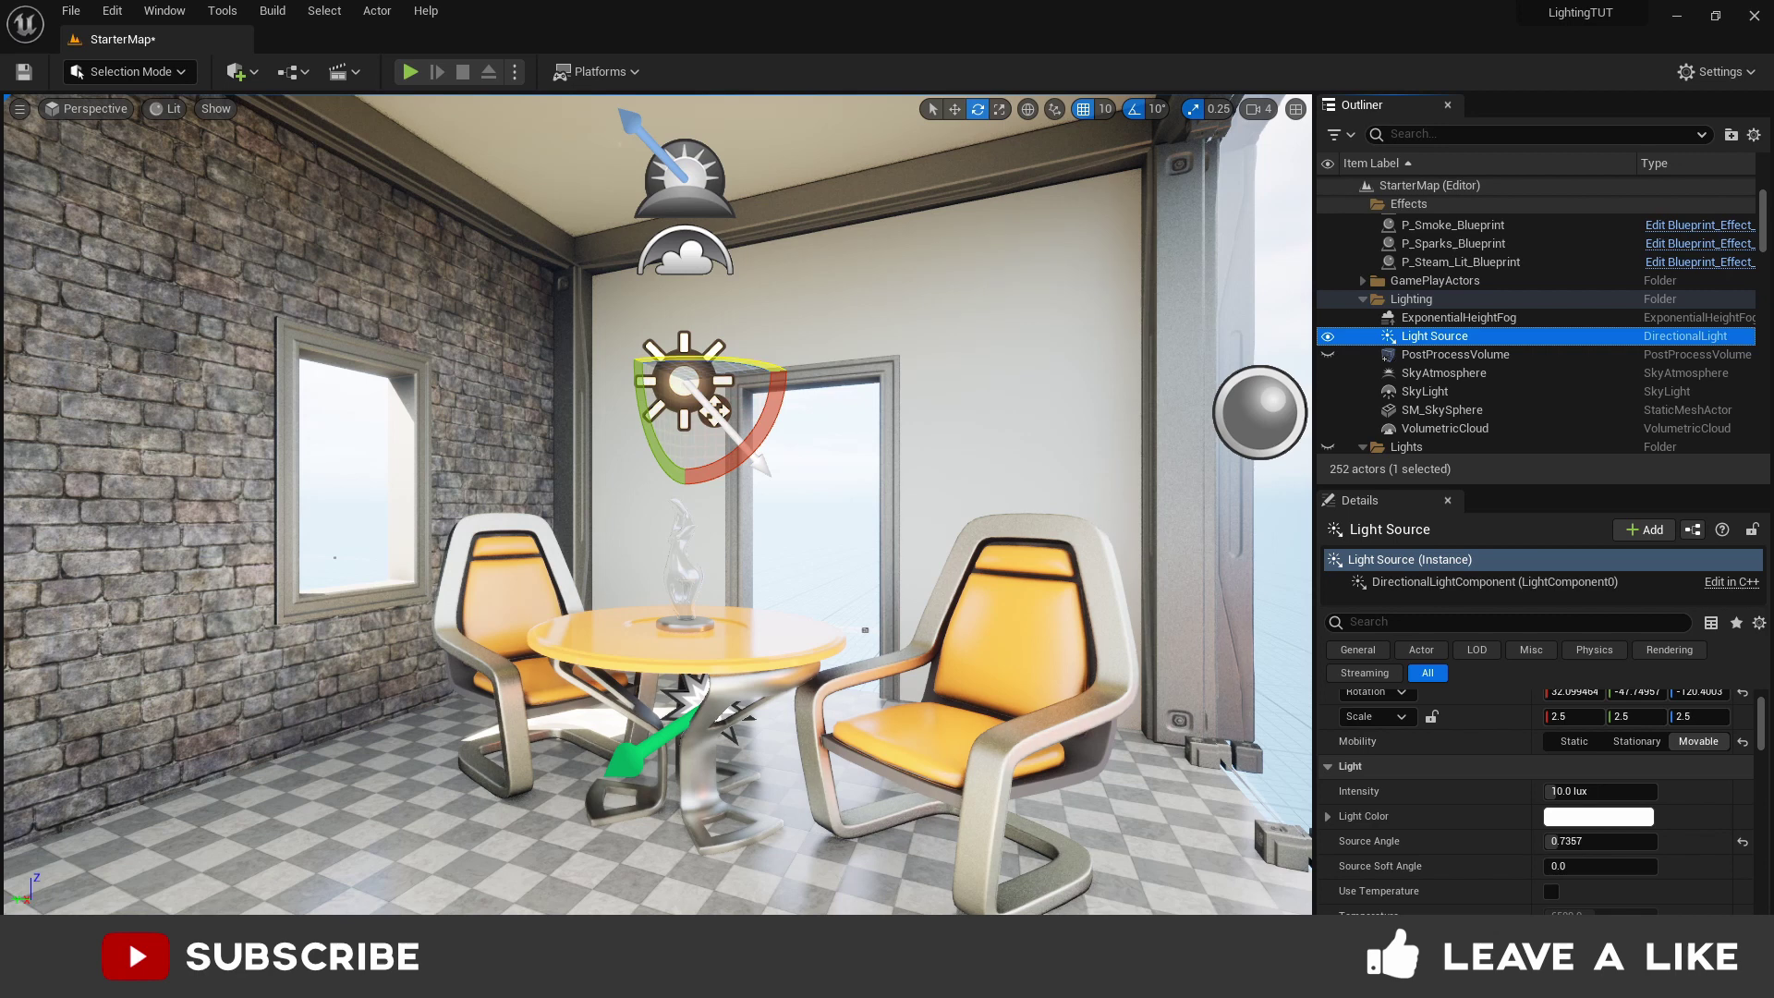
drag(712, 360, 591, 368)
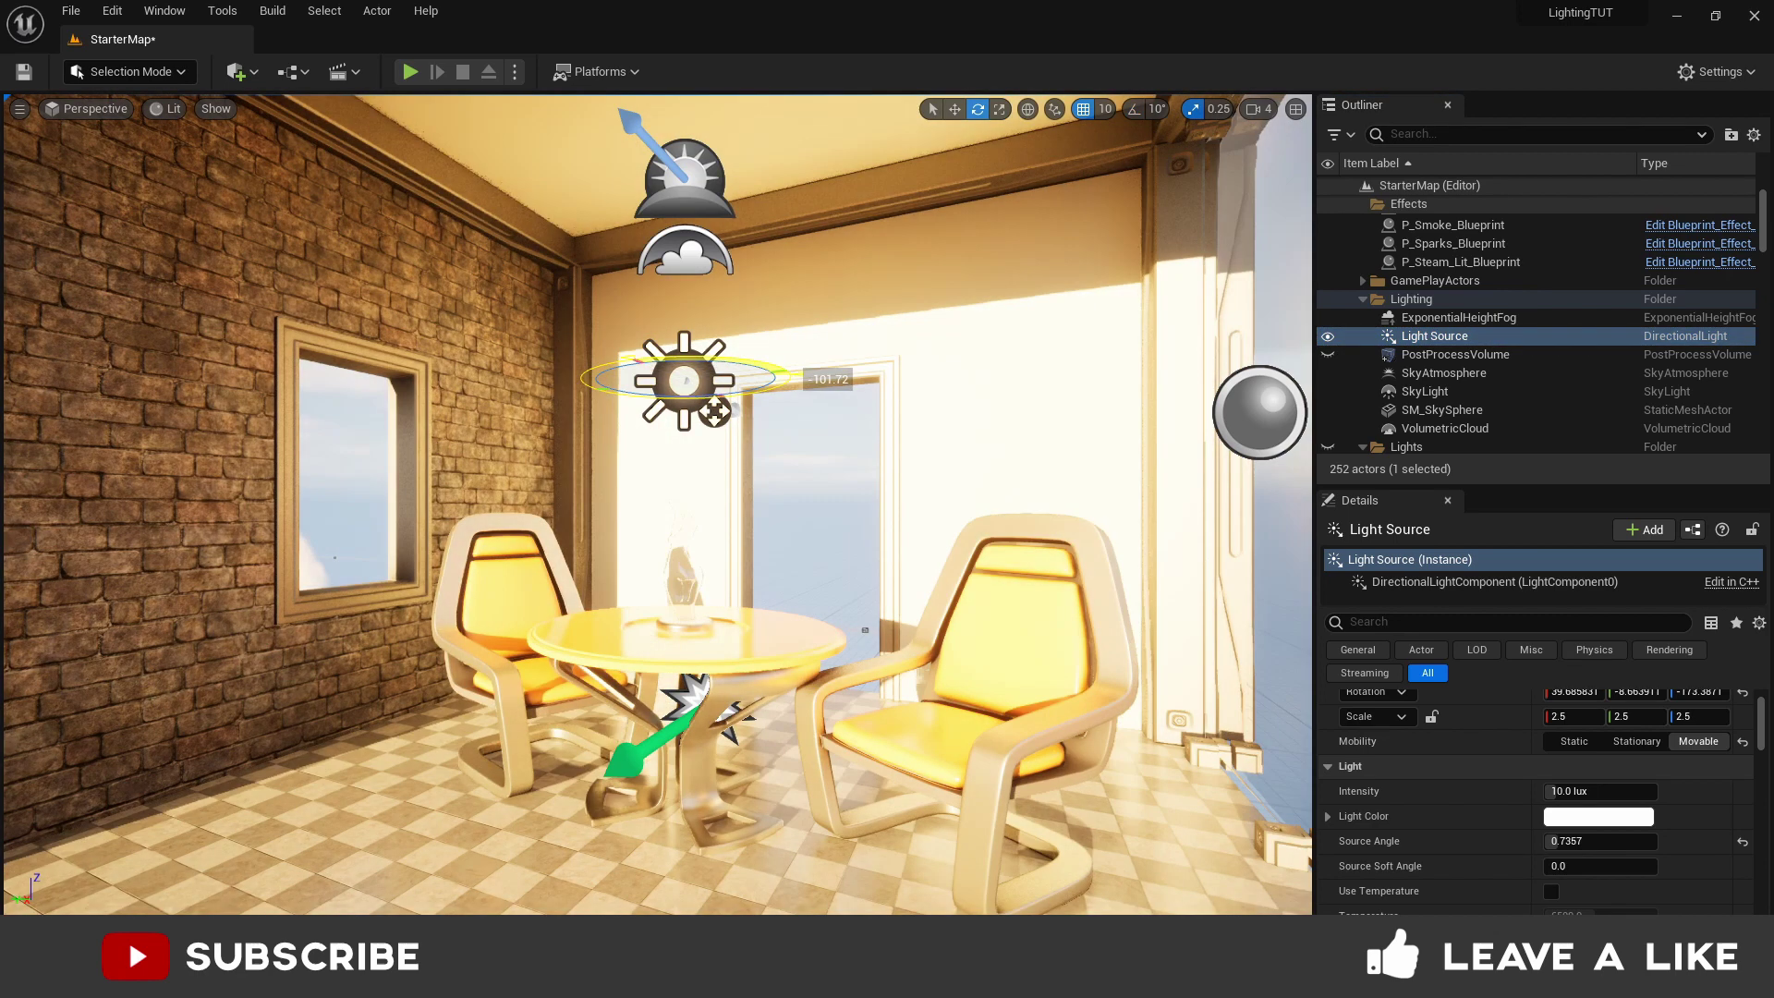
drag(814, 379, 851, 386)
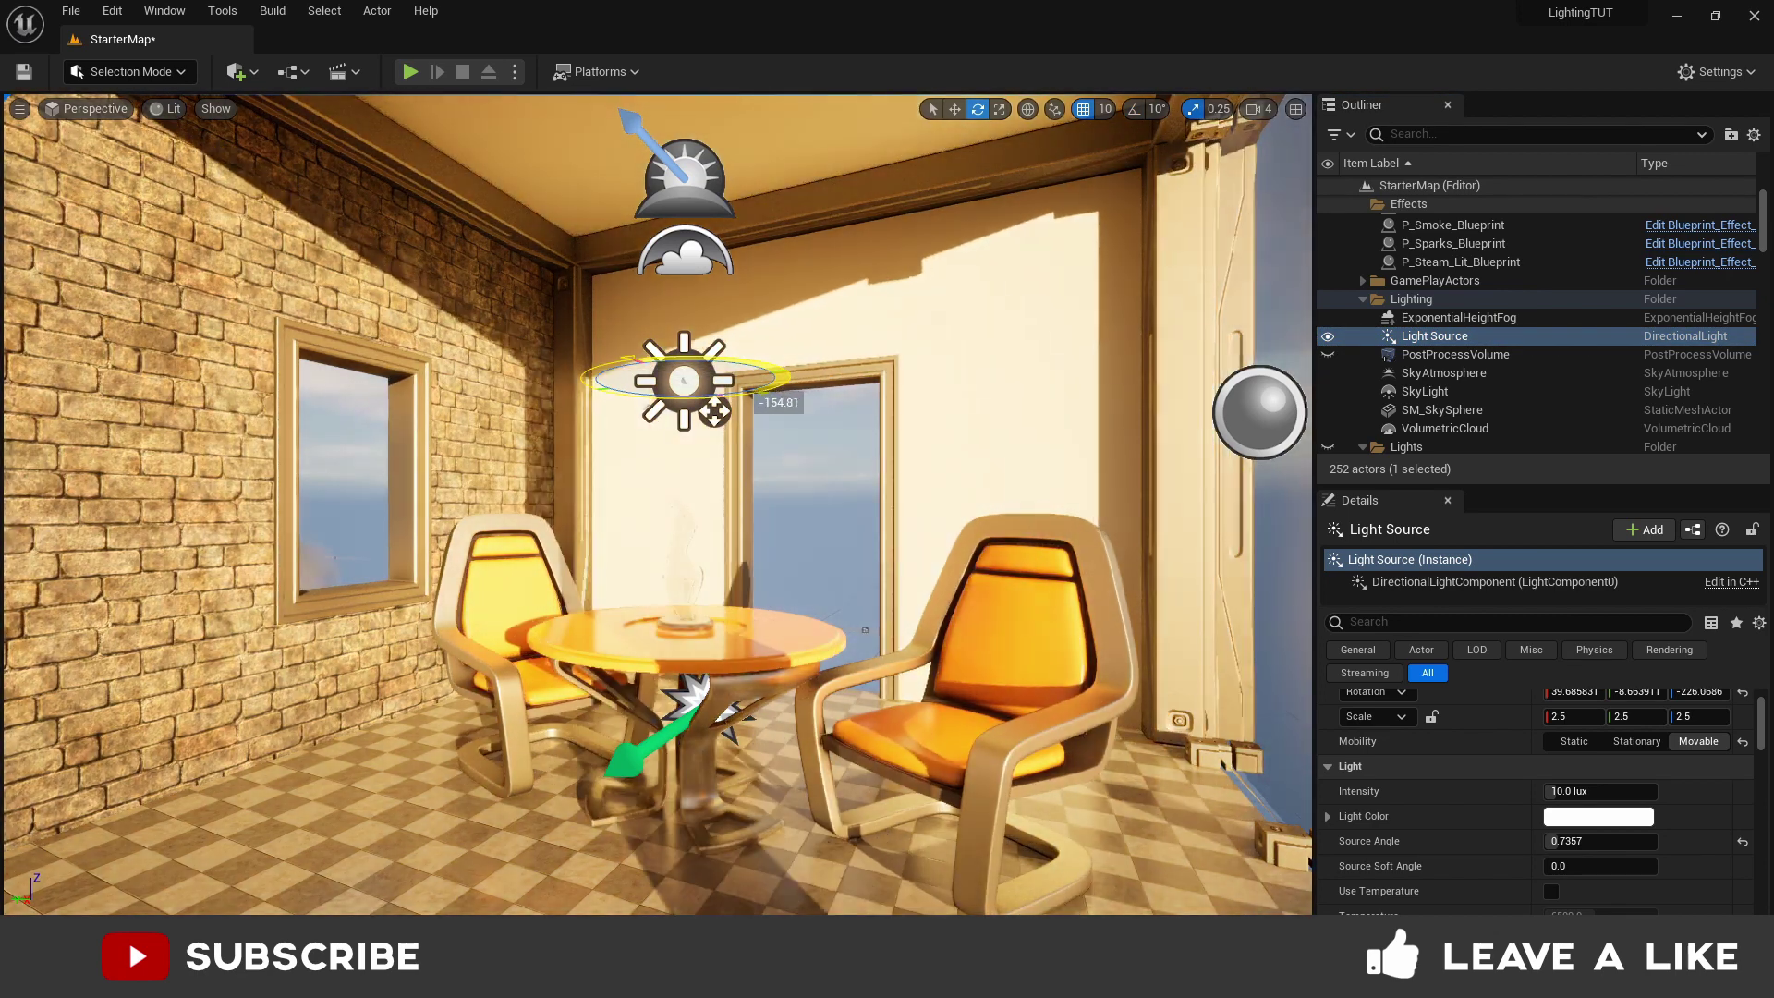
mouse_move(715, 413)
mouse_down()
mouse_move(751, 417)
mouse_move(714, 413)
mouse_move(745, 456)
mouse_move(714, 413)
mouse_up()
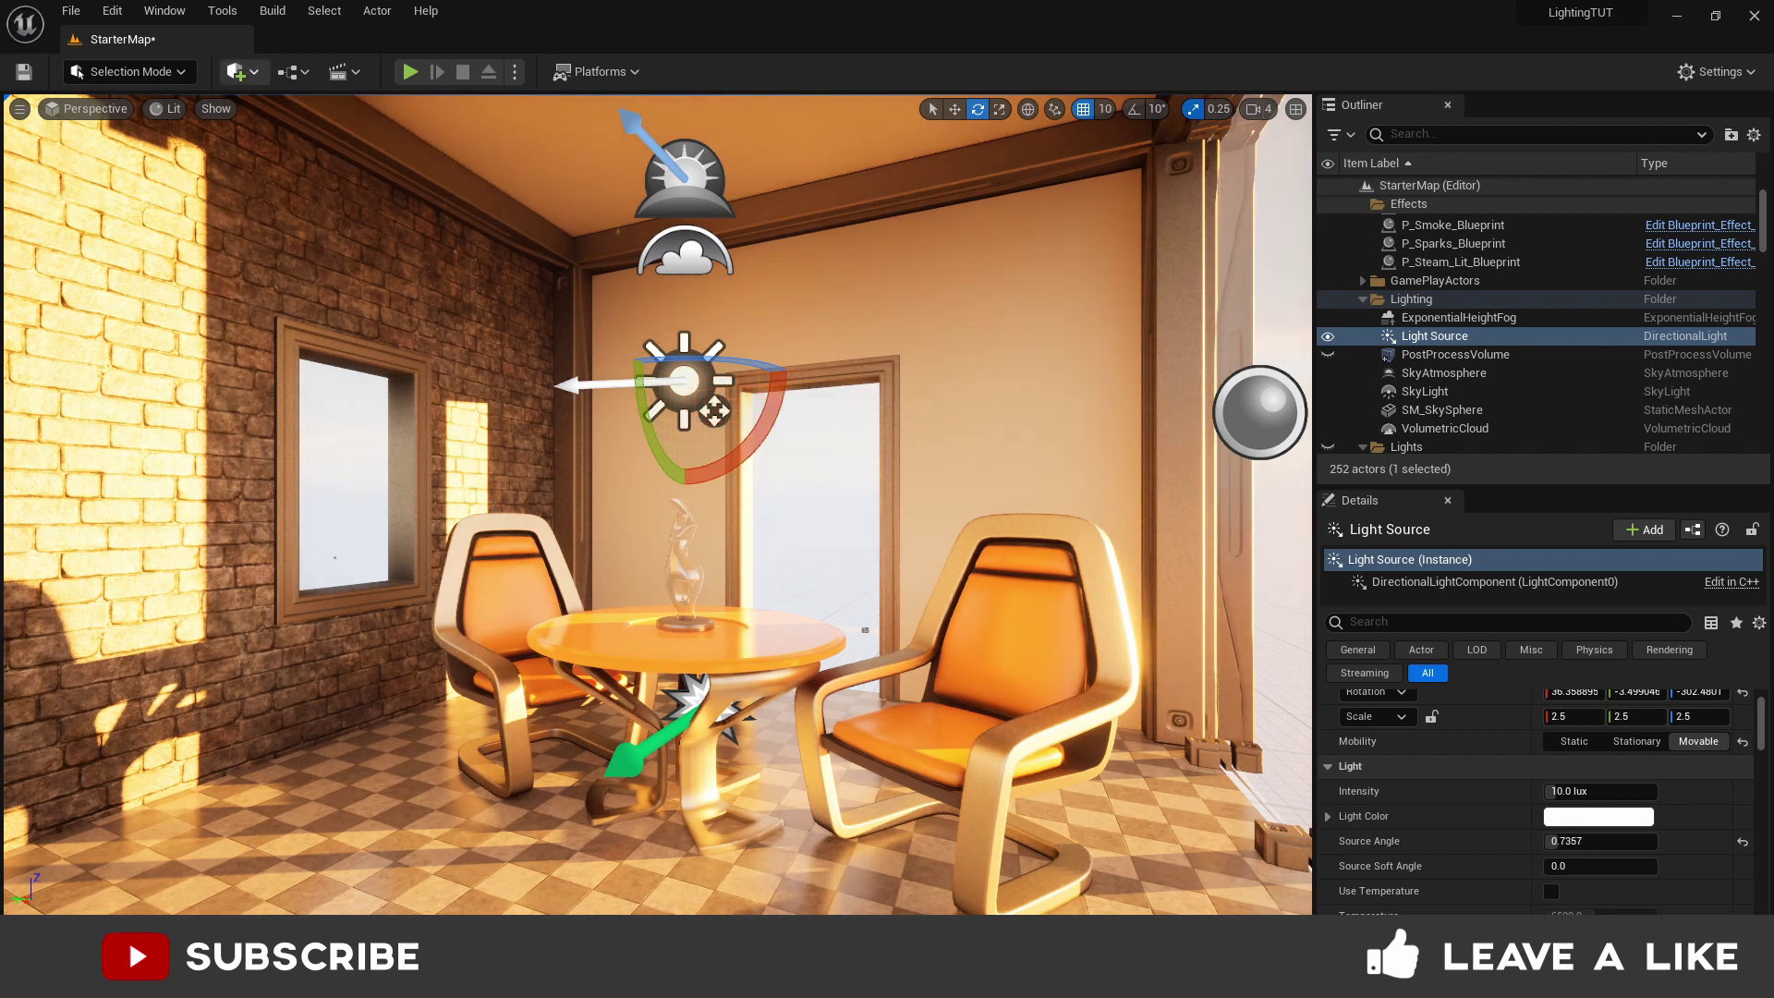
click(243, 72)
mouse_move(296, 243)
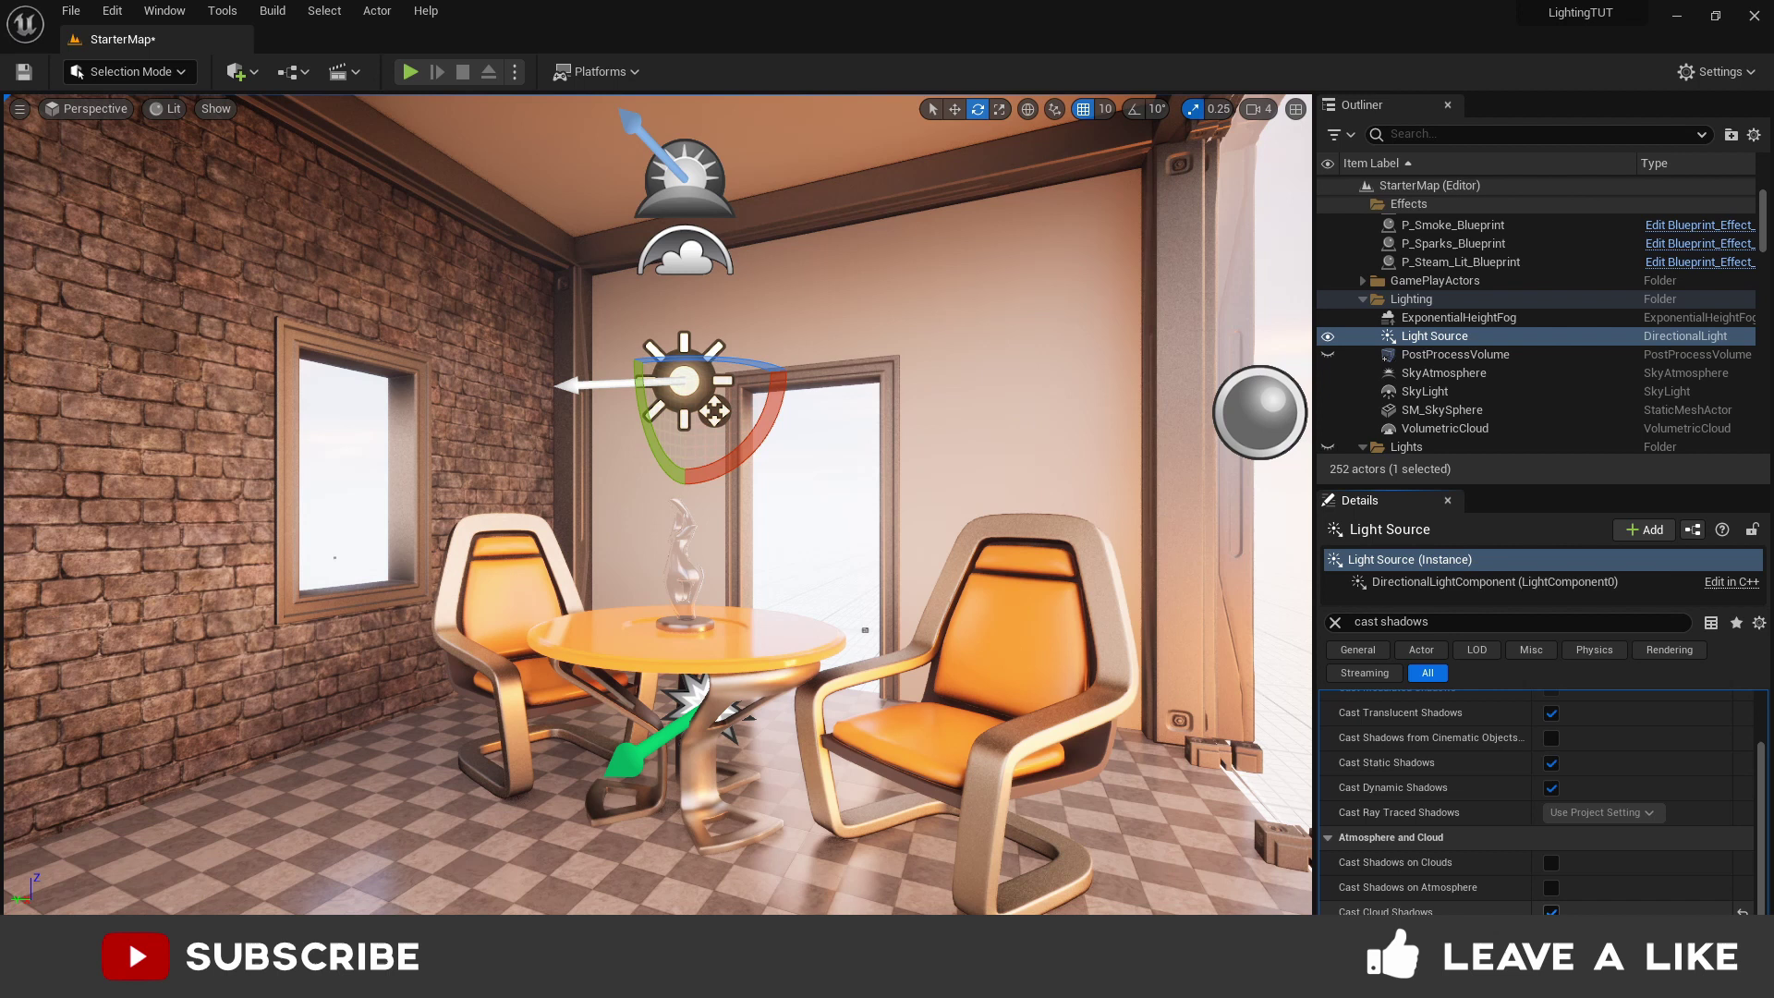
- Toggle Cast Cloud Shadows on the directional Light Source to compare the effect, and rotate the light further around the room
click(1552, 916)
click(1551, 915)
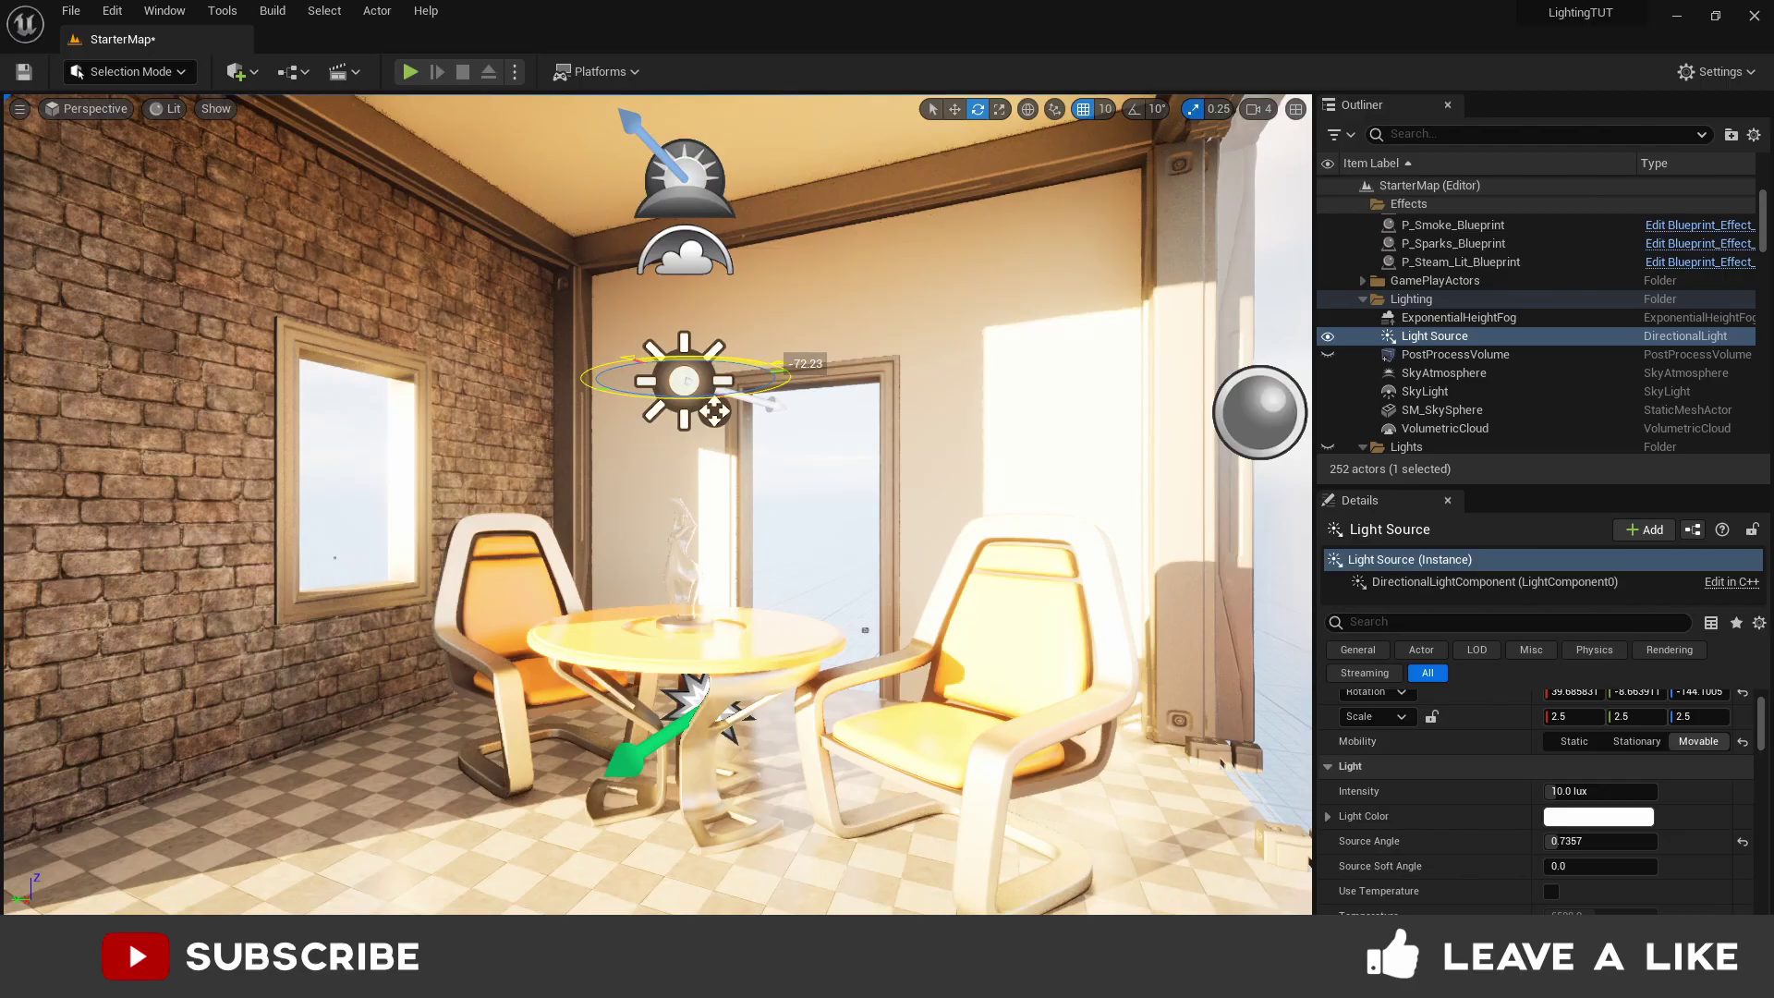
drag(703, 407, 715, 411)
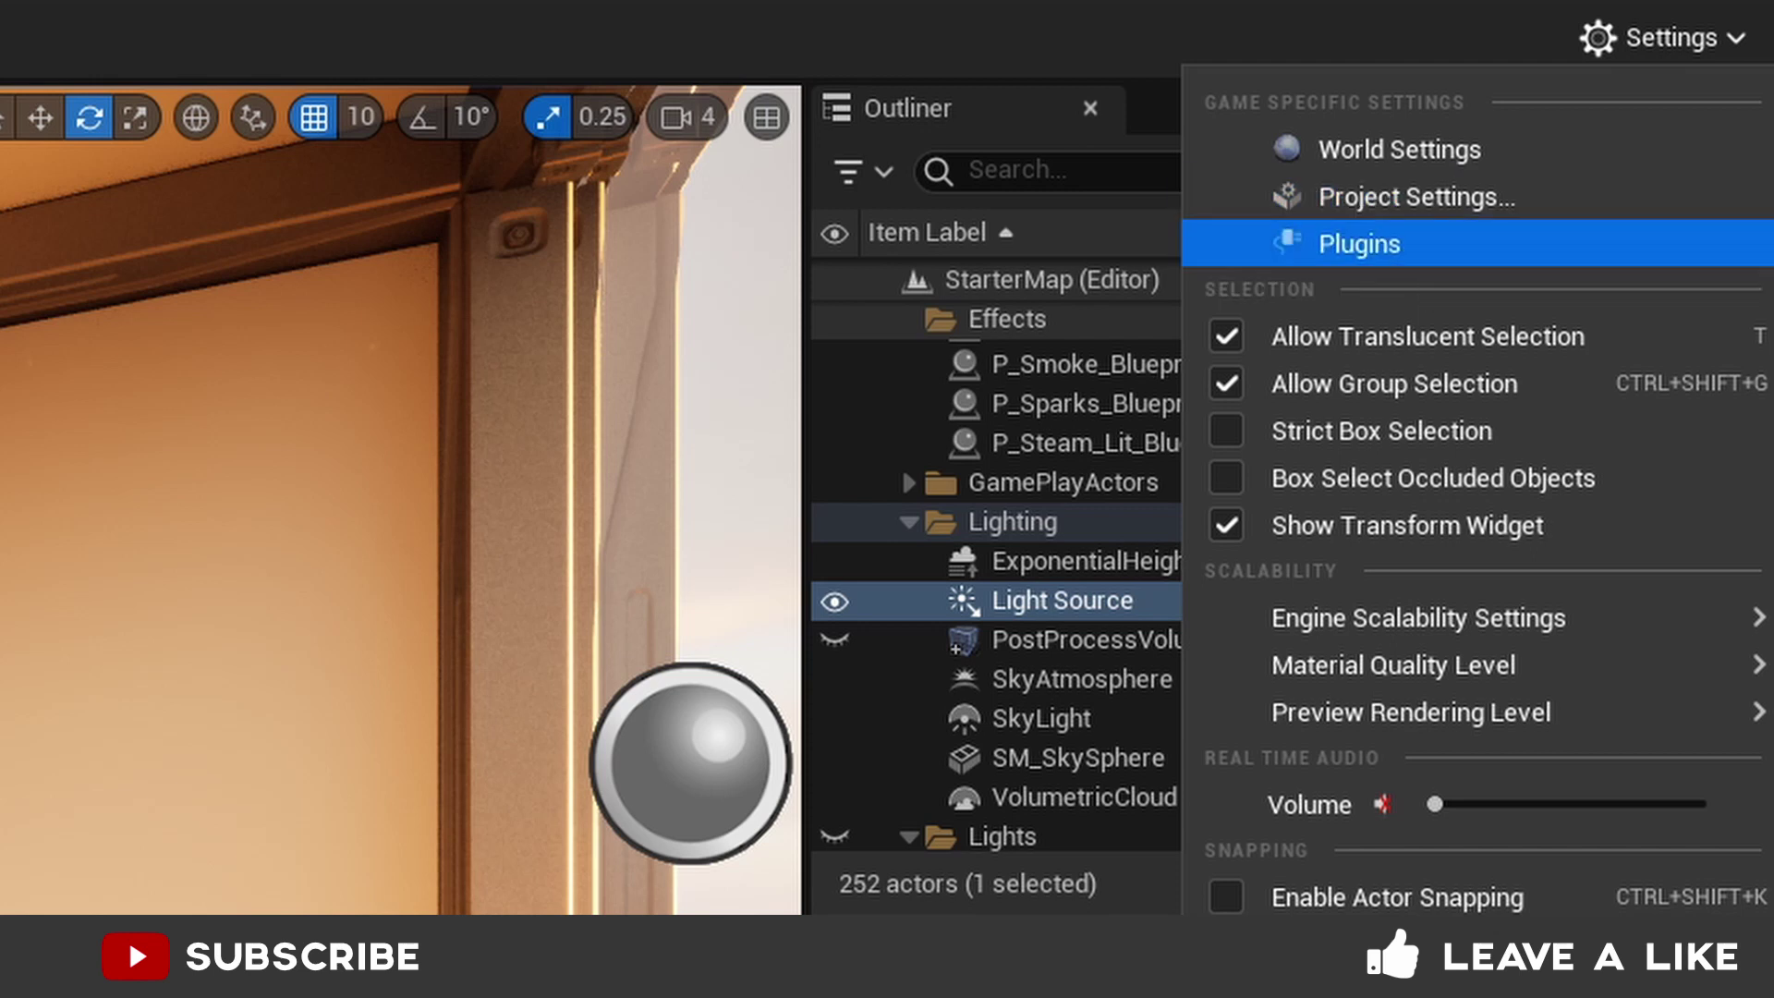
- Find the HDRI Backdrop plugin by searching for "hdri", enable it, and restart the editor
click(1362, 241)
text(hdri)
click(862, 413)
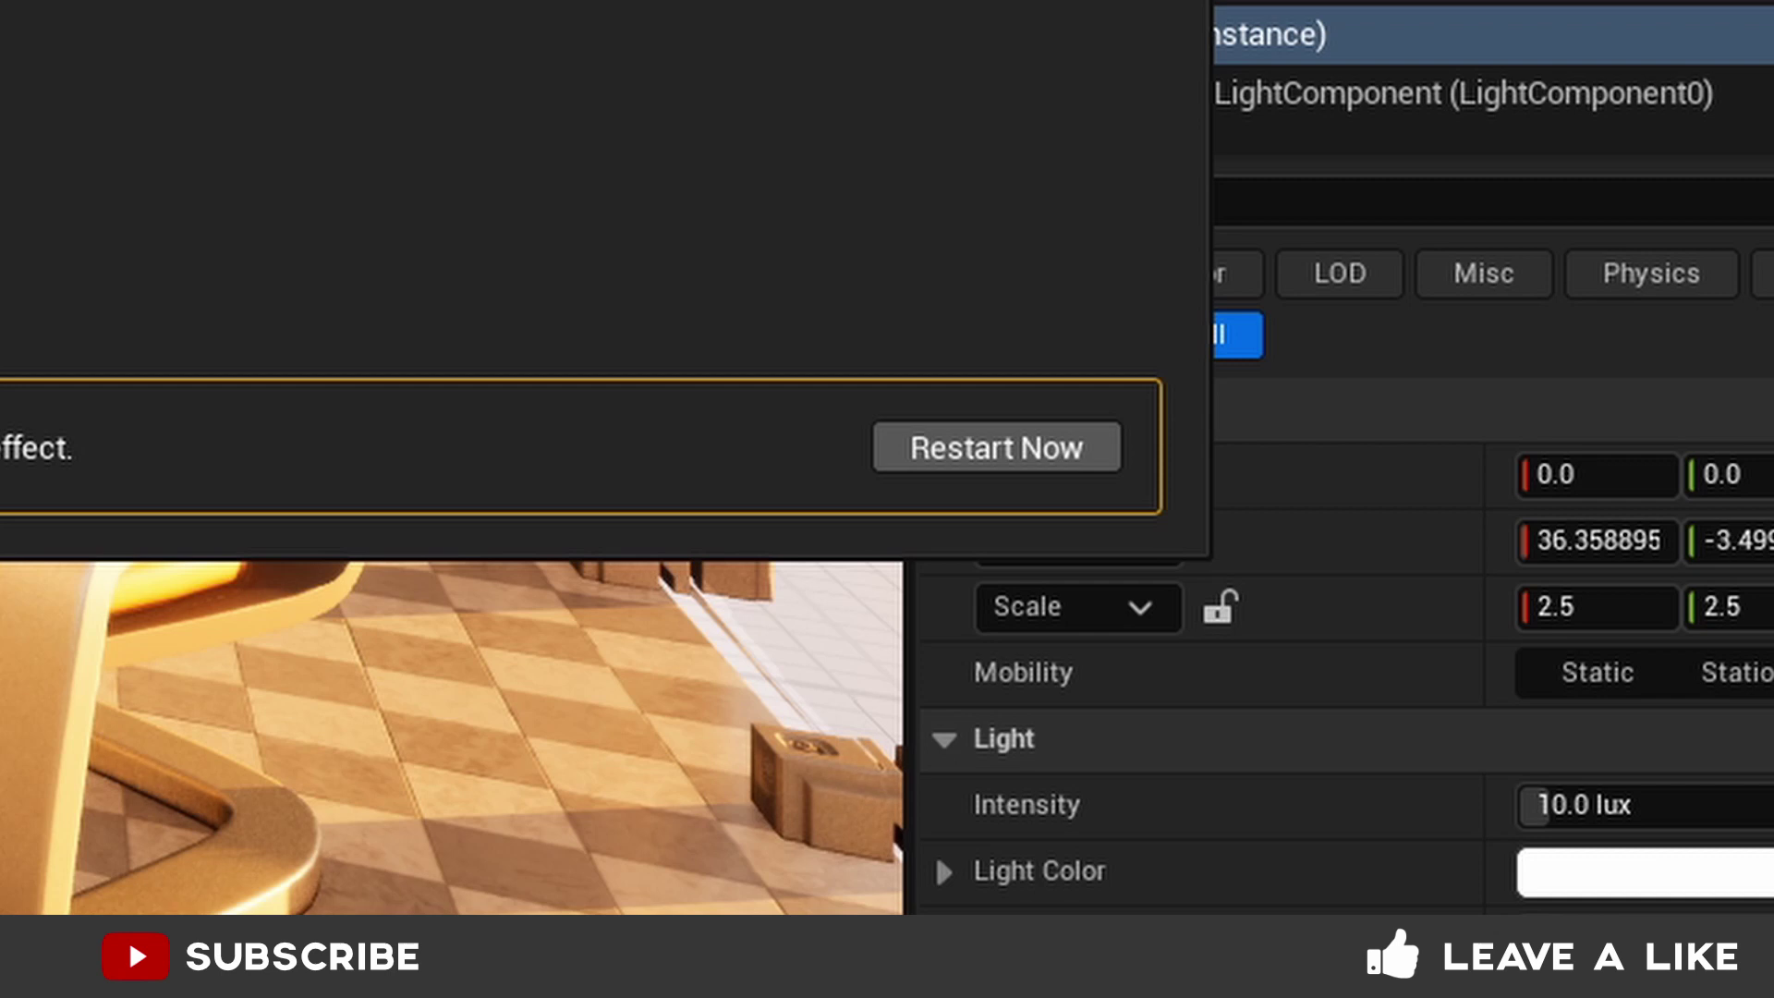
click(996, 448)
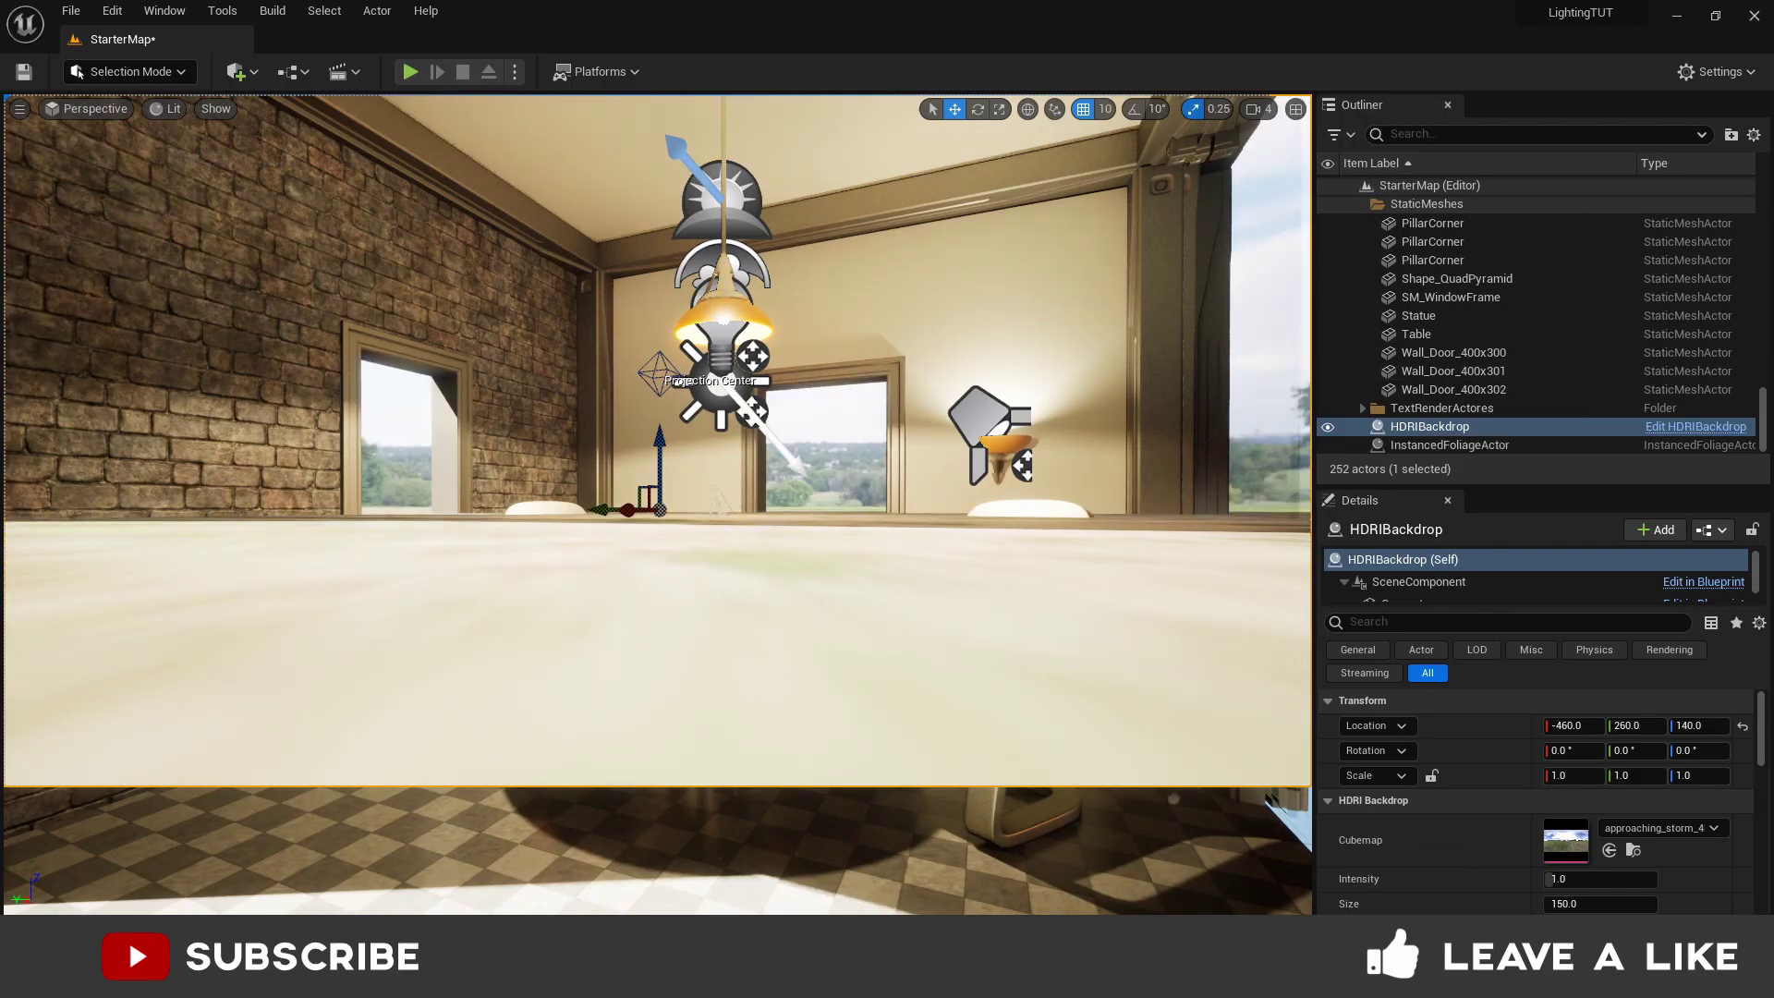
- Lower the HDRIBackdrop until its ground lies beneath the room's checkered floor, checking it from outside the building
key(s)
right_drag(658, 503, 587, 524)
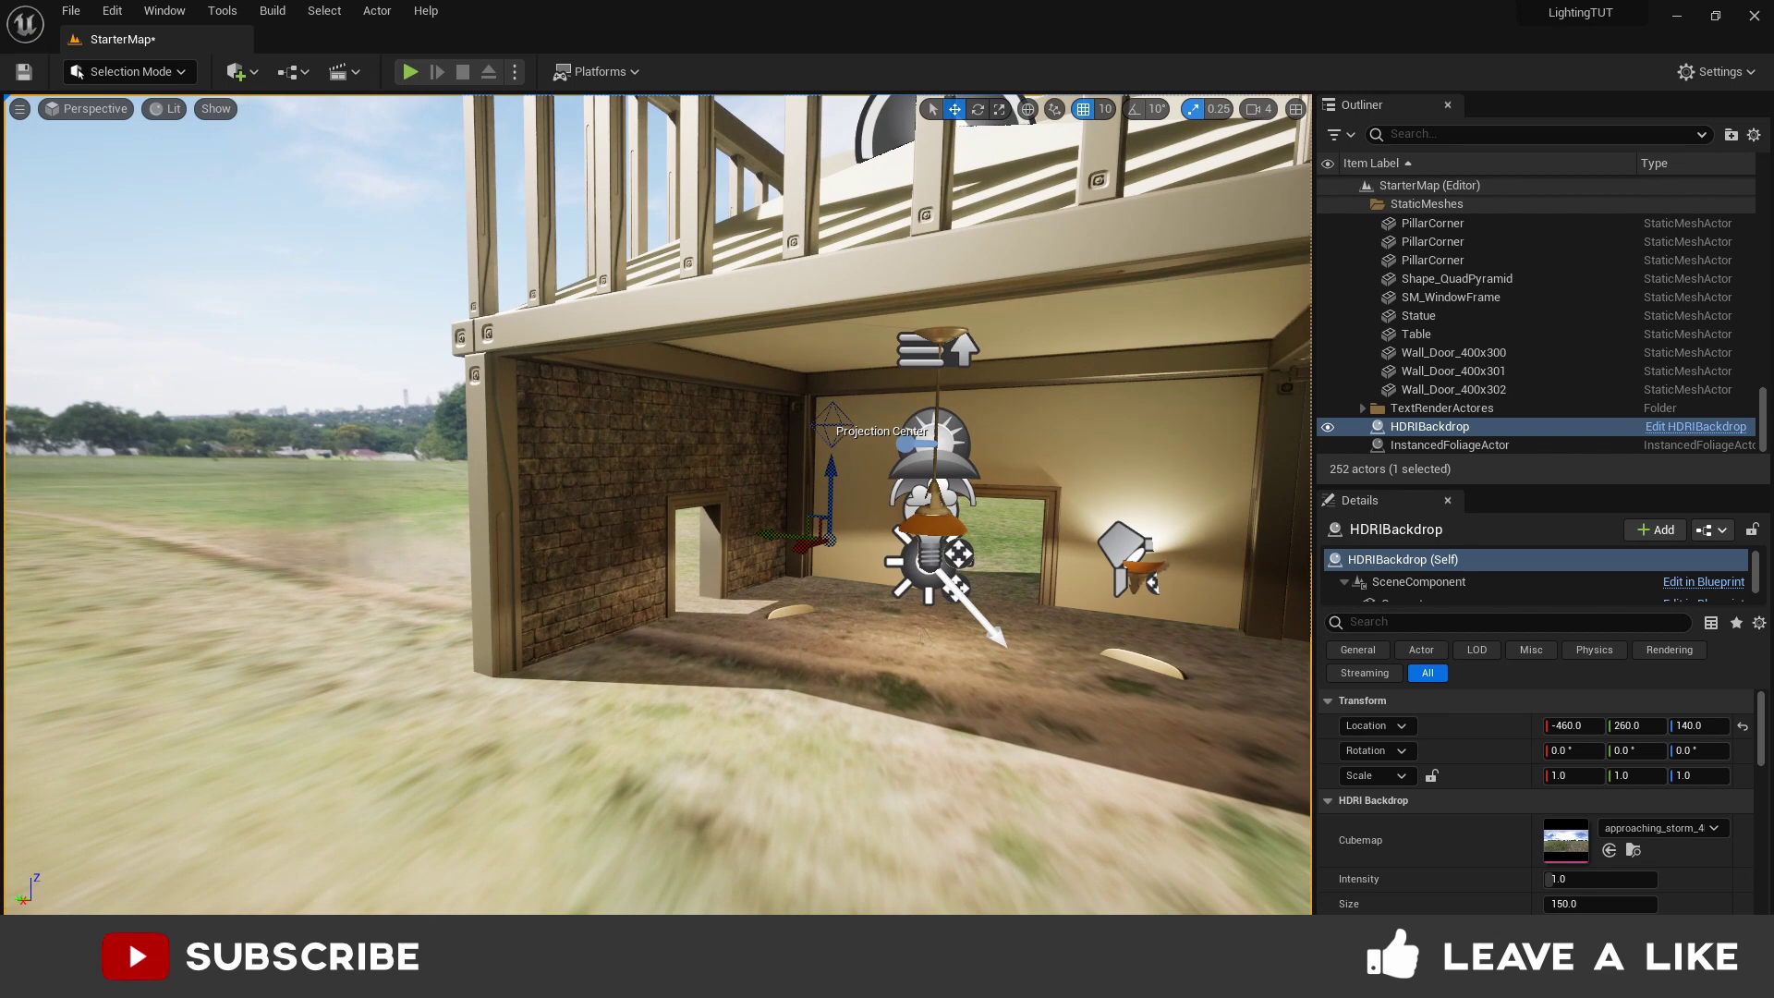
drag(827, 471, 851, 565)
key(s)
right_drag(851, 565, 896, 510)
key(w)
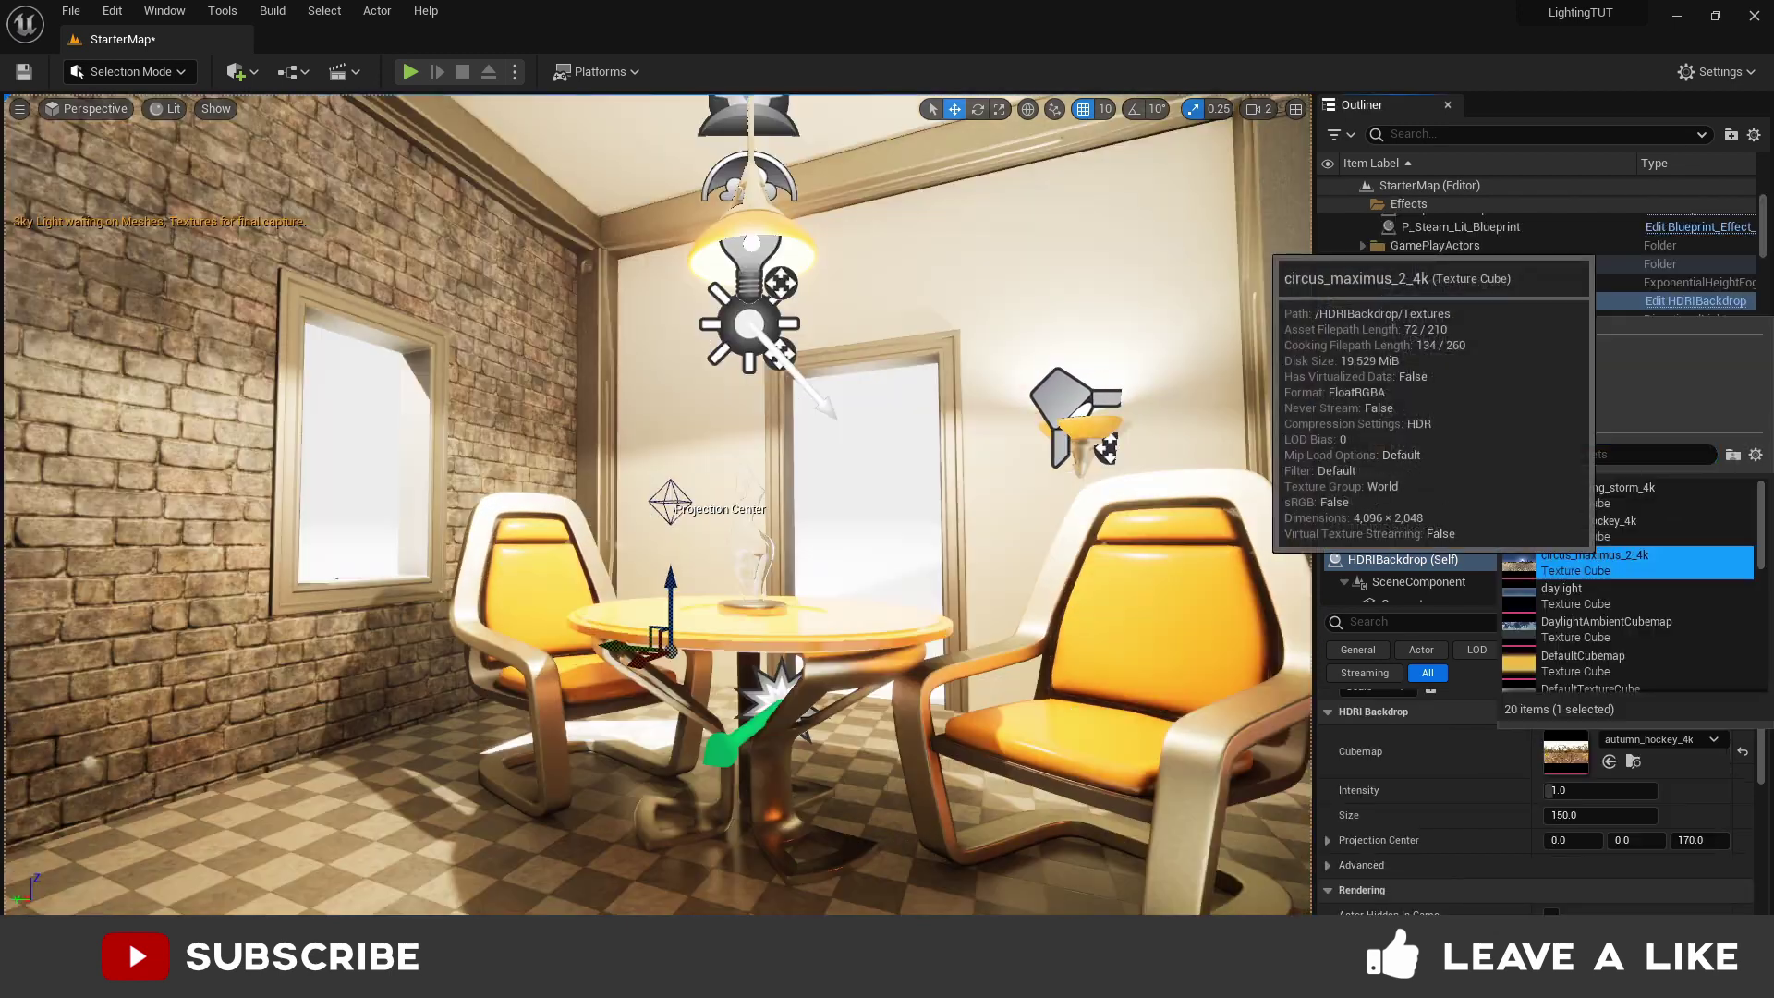
- Try circus_maximus_2_4k, daylight and DaylightAmbientCubemap as the HDRIBackdrop's cubemap, and look through the remaining cubemaps
click(1607, 559)
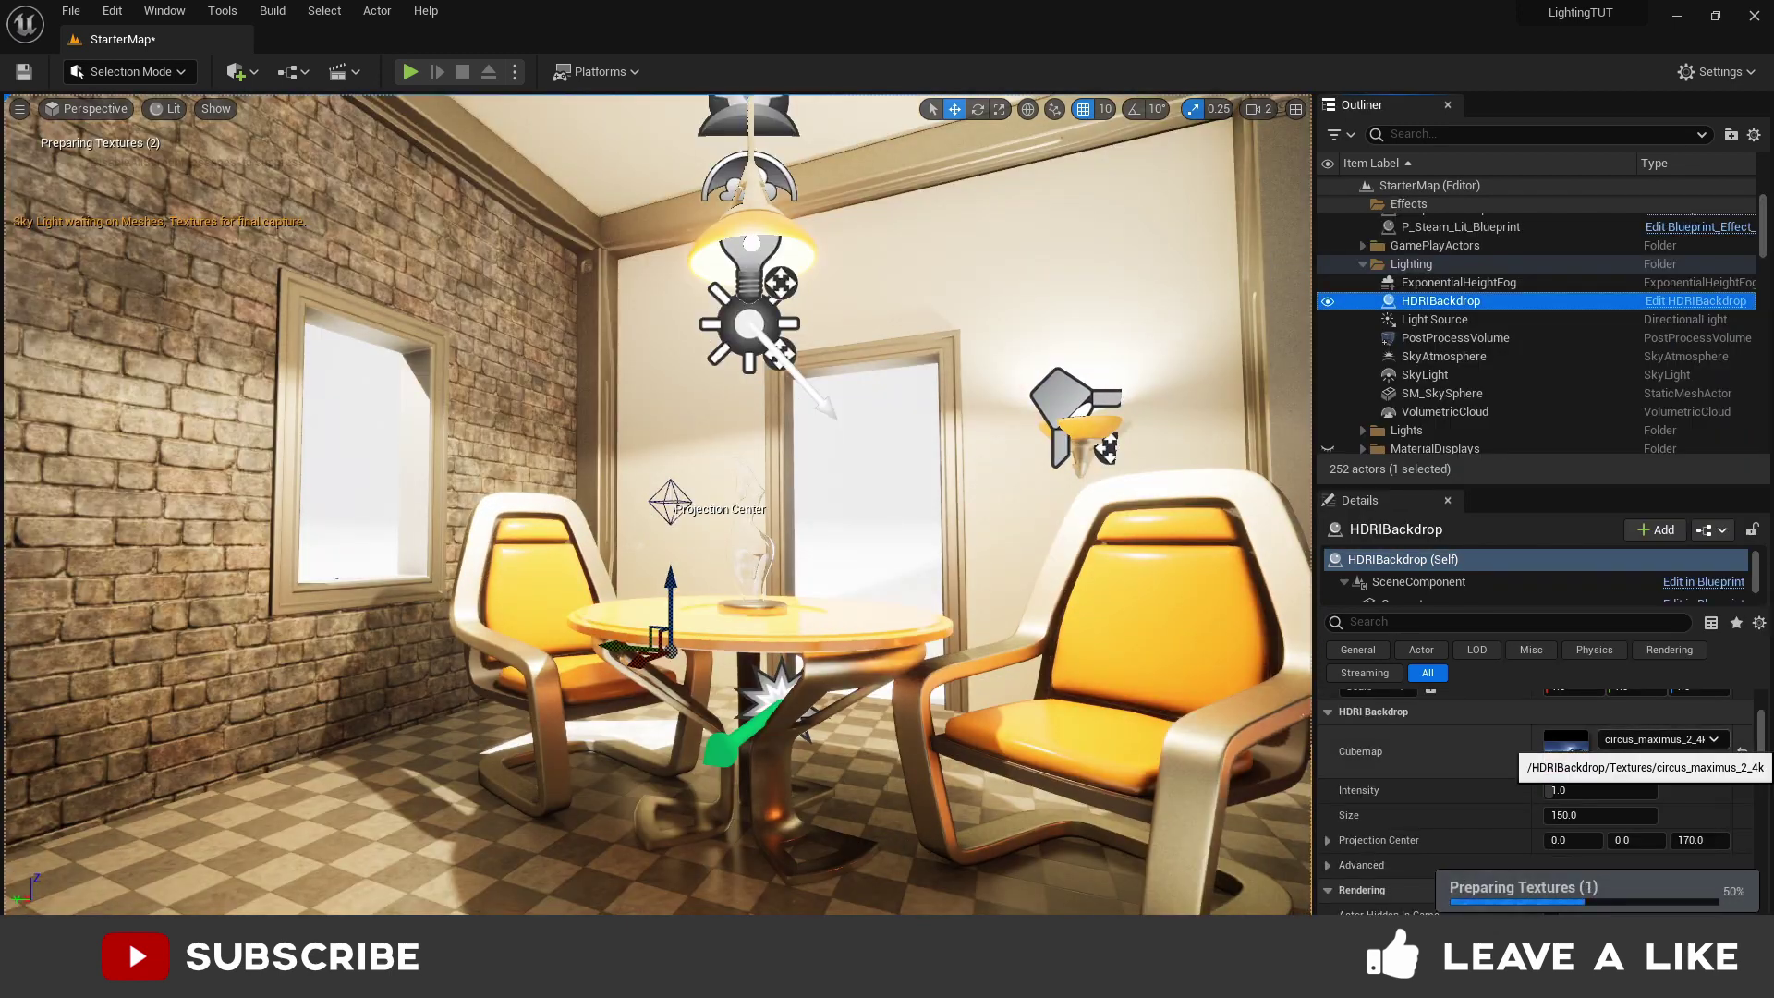
click(1662, 740)
click(1613, 628)
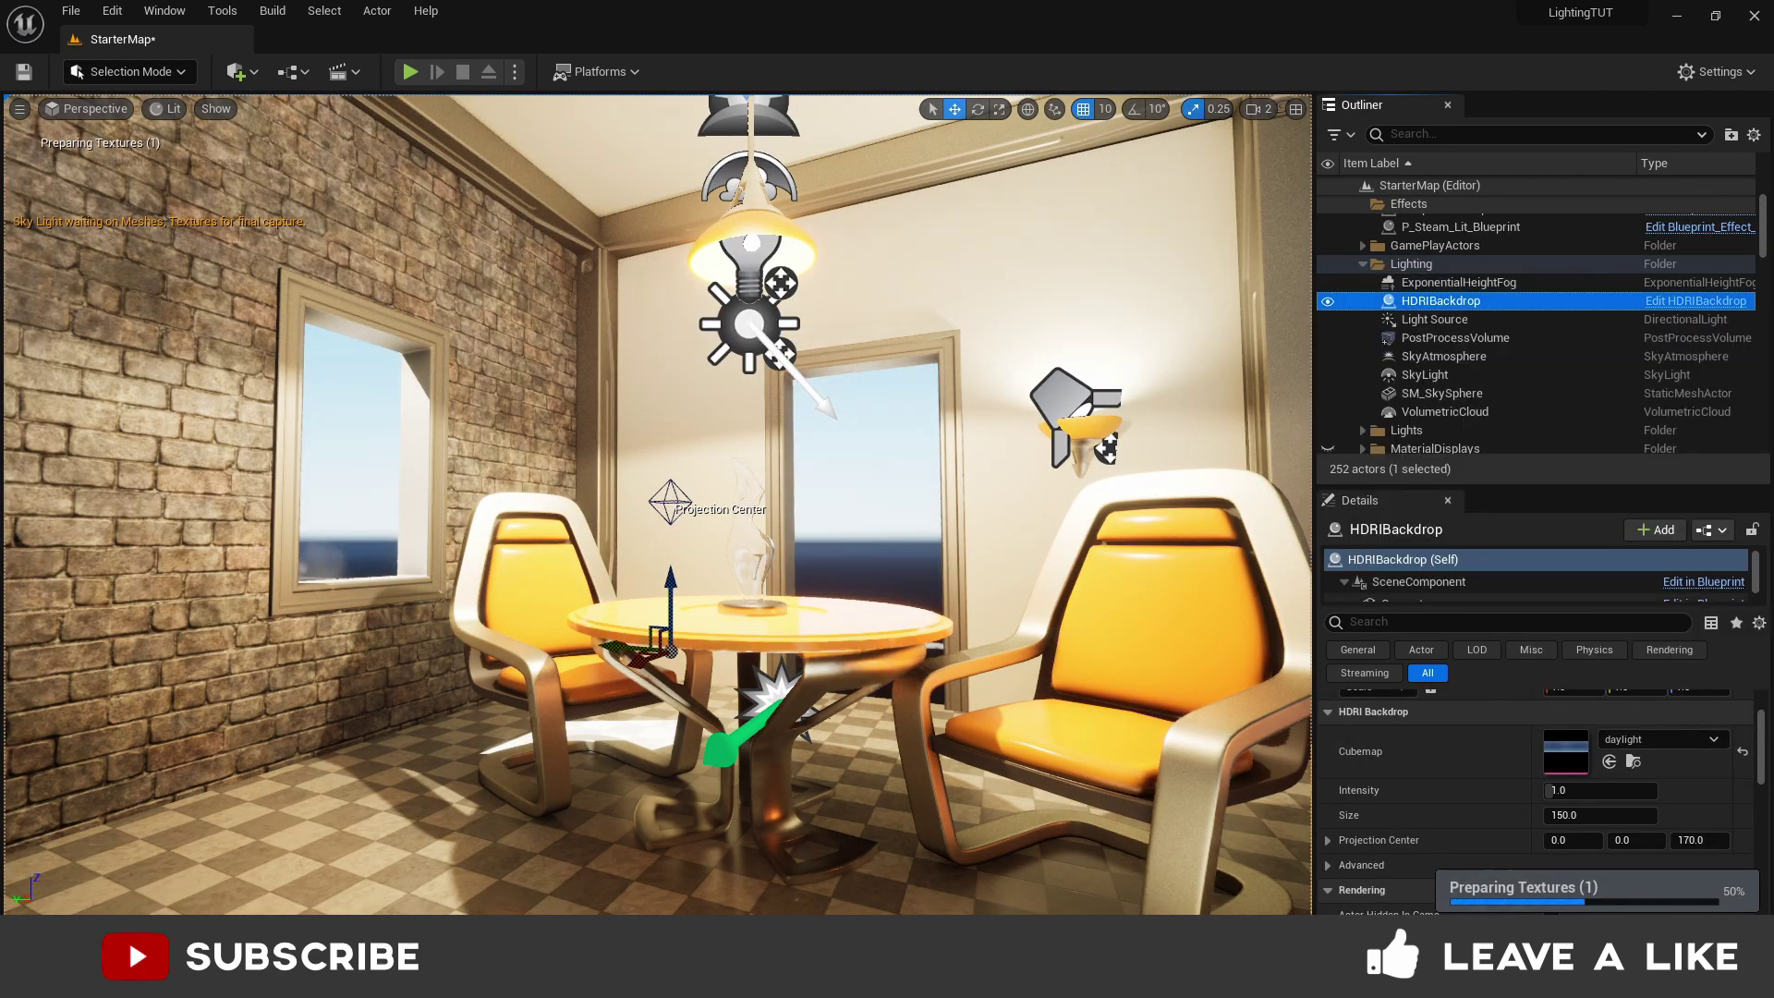
click(1661, 740)
click(1613, 628)
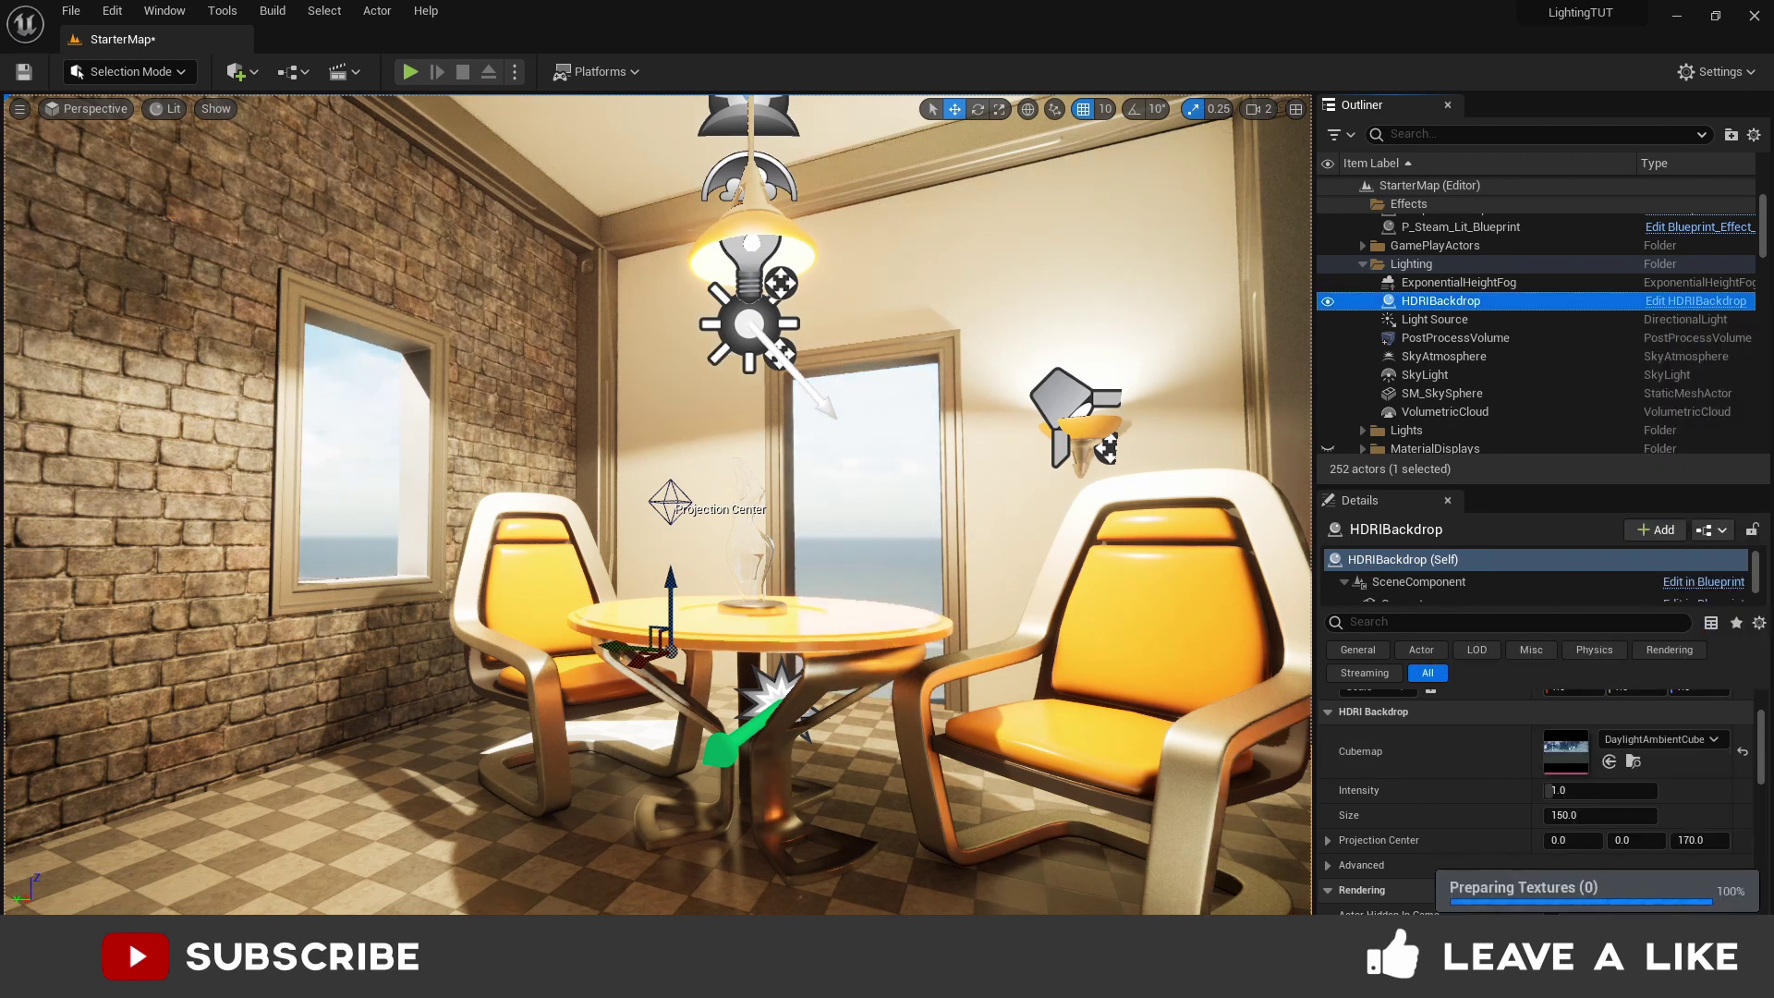
click(1662, 741)
scroll(1612, 637, down, 2)
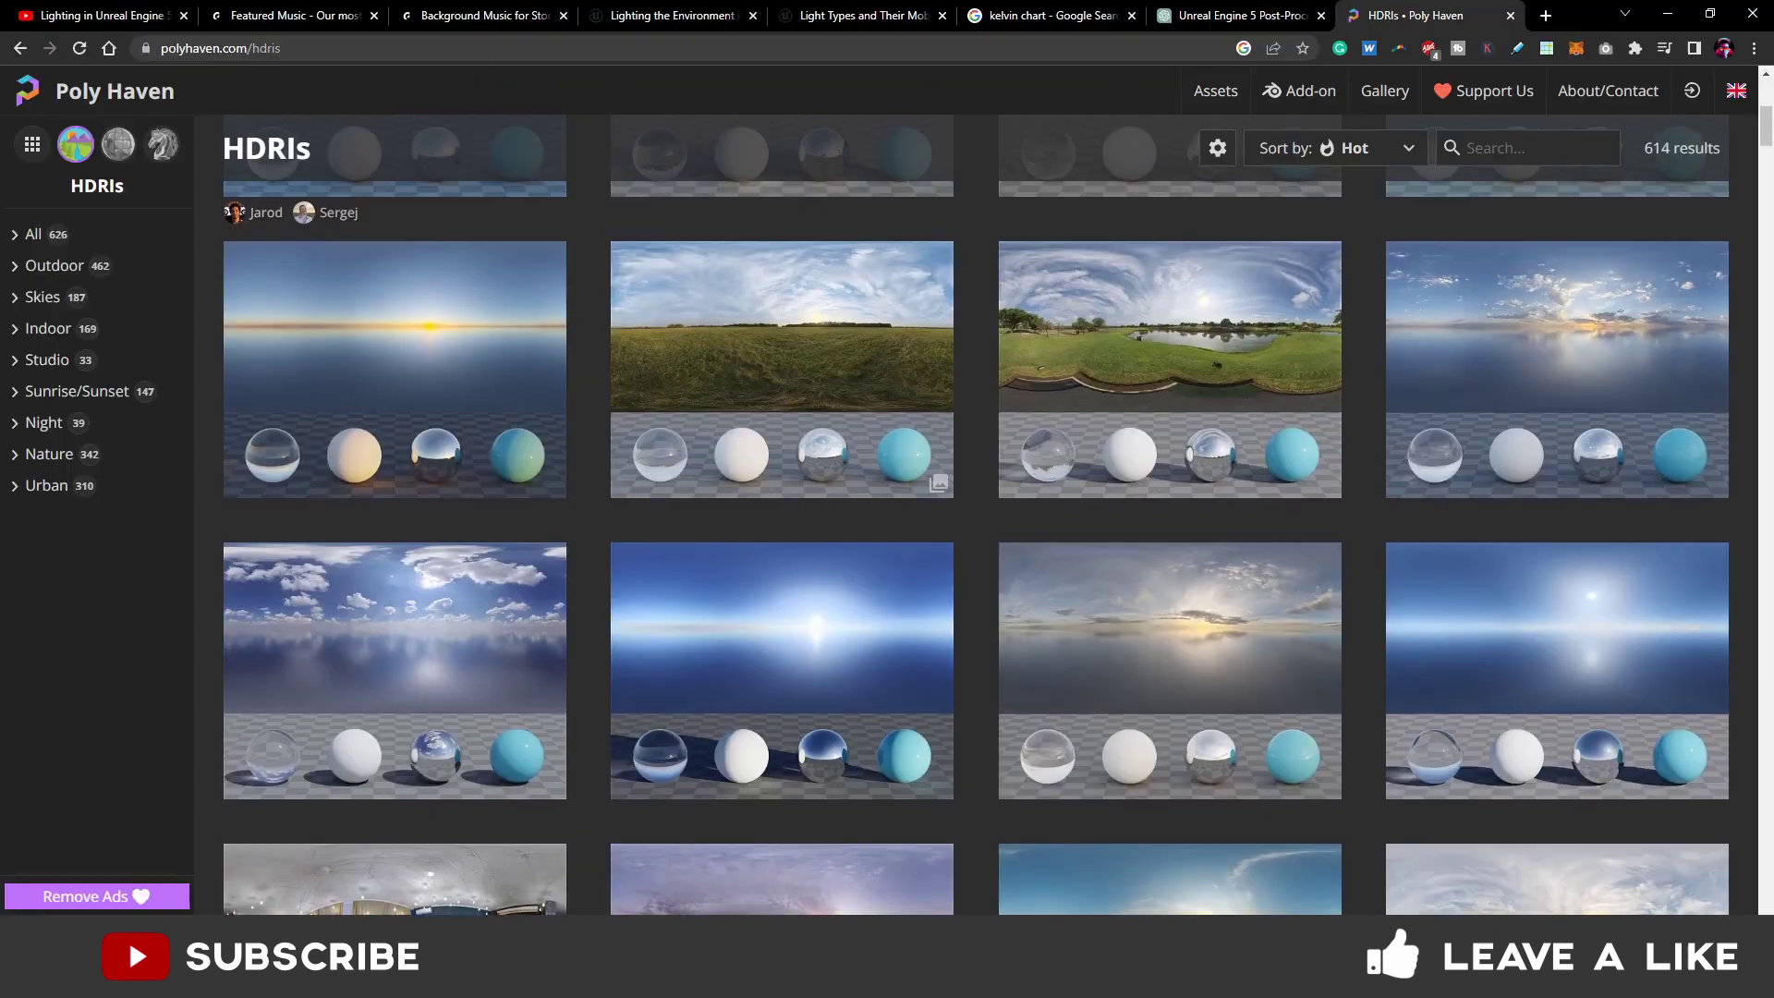
- Switch to the web browser and browse the HDRI collection on Poly Haven
scroll(975, 516, down, 5)
scroll(976, 515, down, 4)
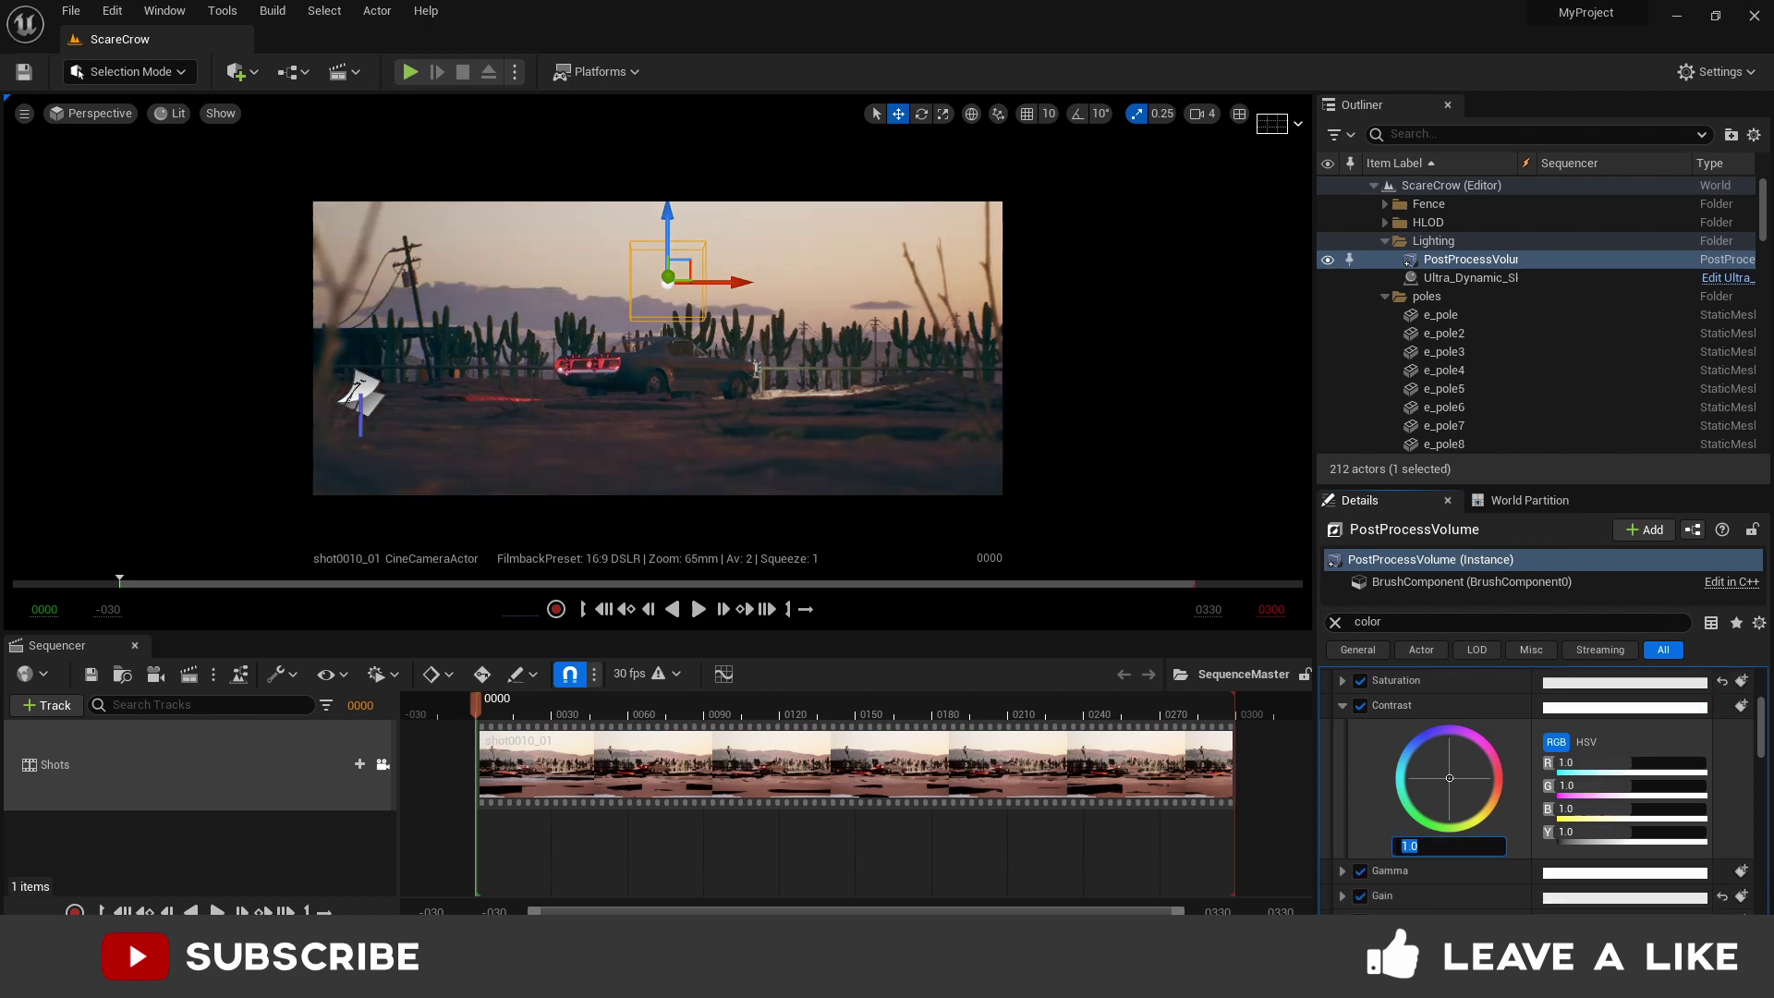
- In the ScareCrow level, try 1.3 for the PostProcessVolume's global contrast, and set it to 1.1
key(Return)
text(1.)
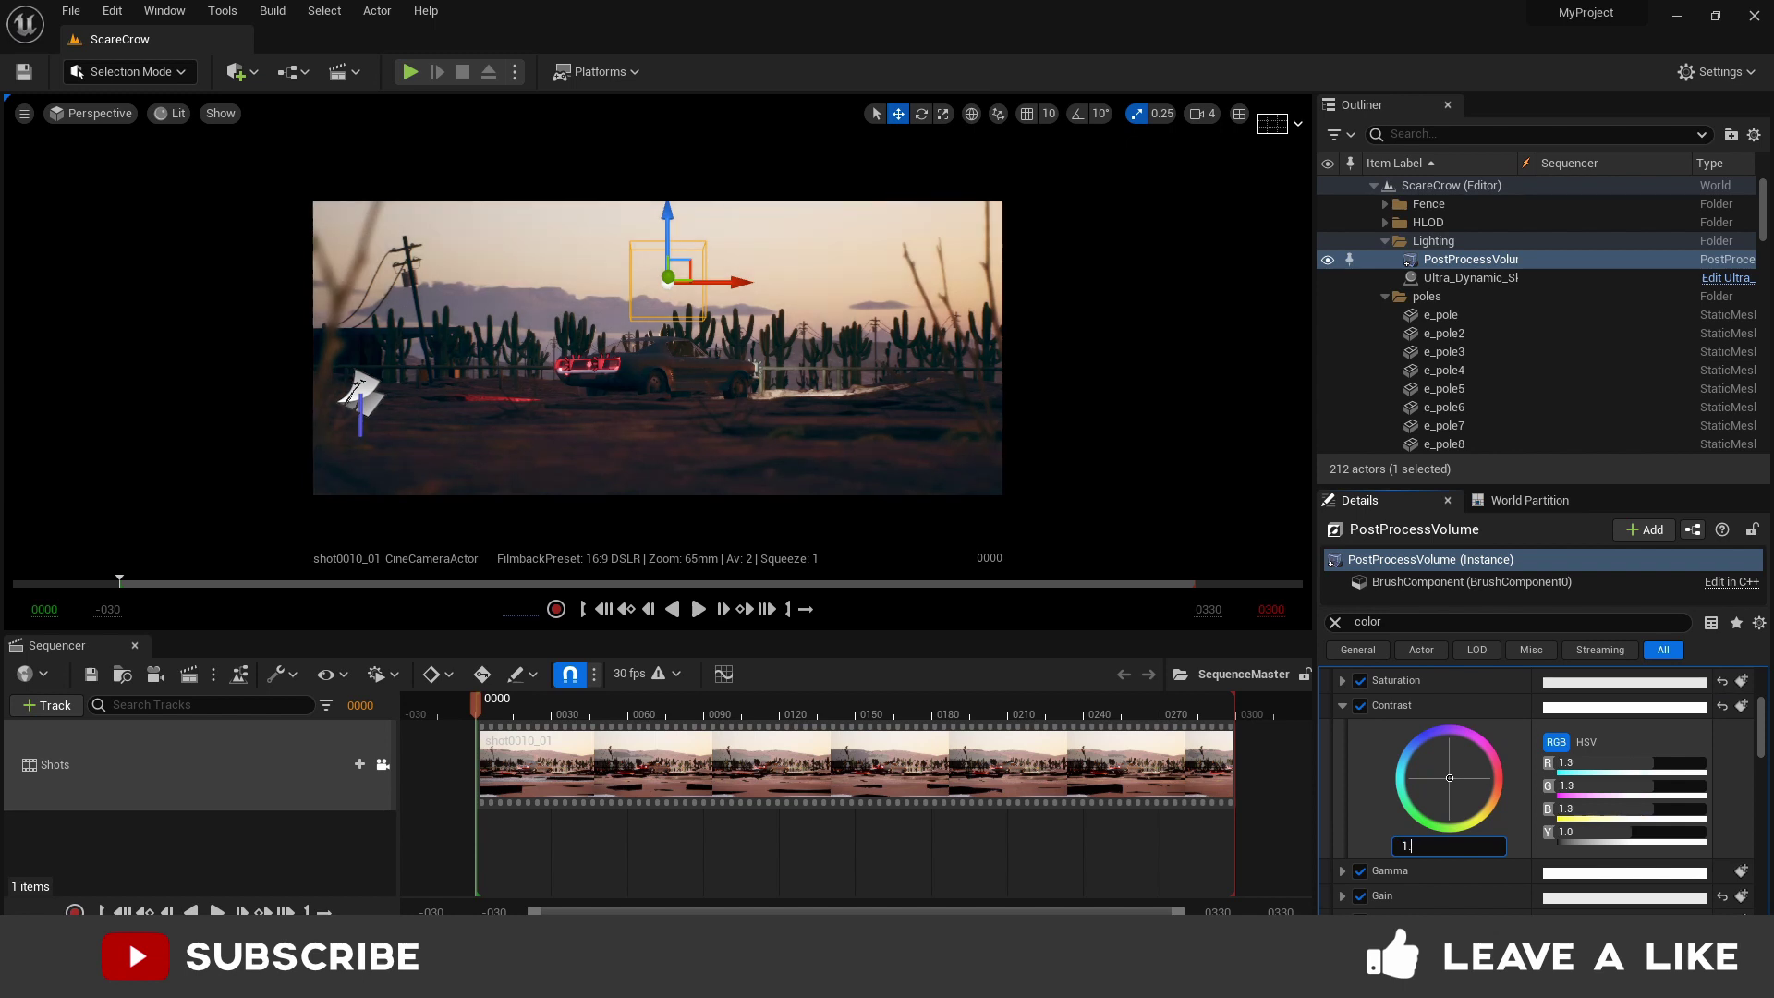
text(1)
key(Return)
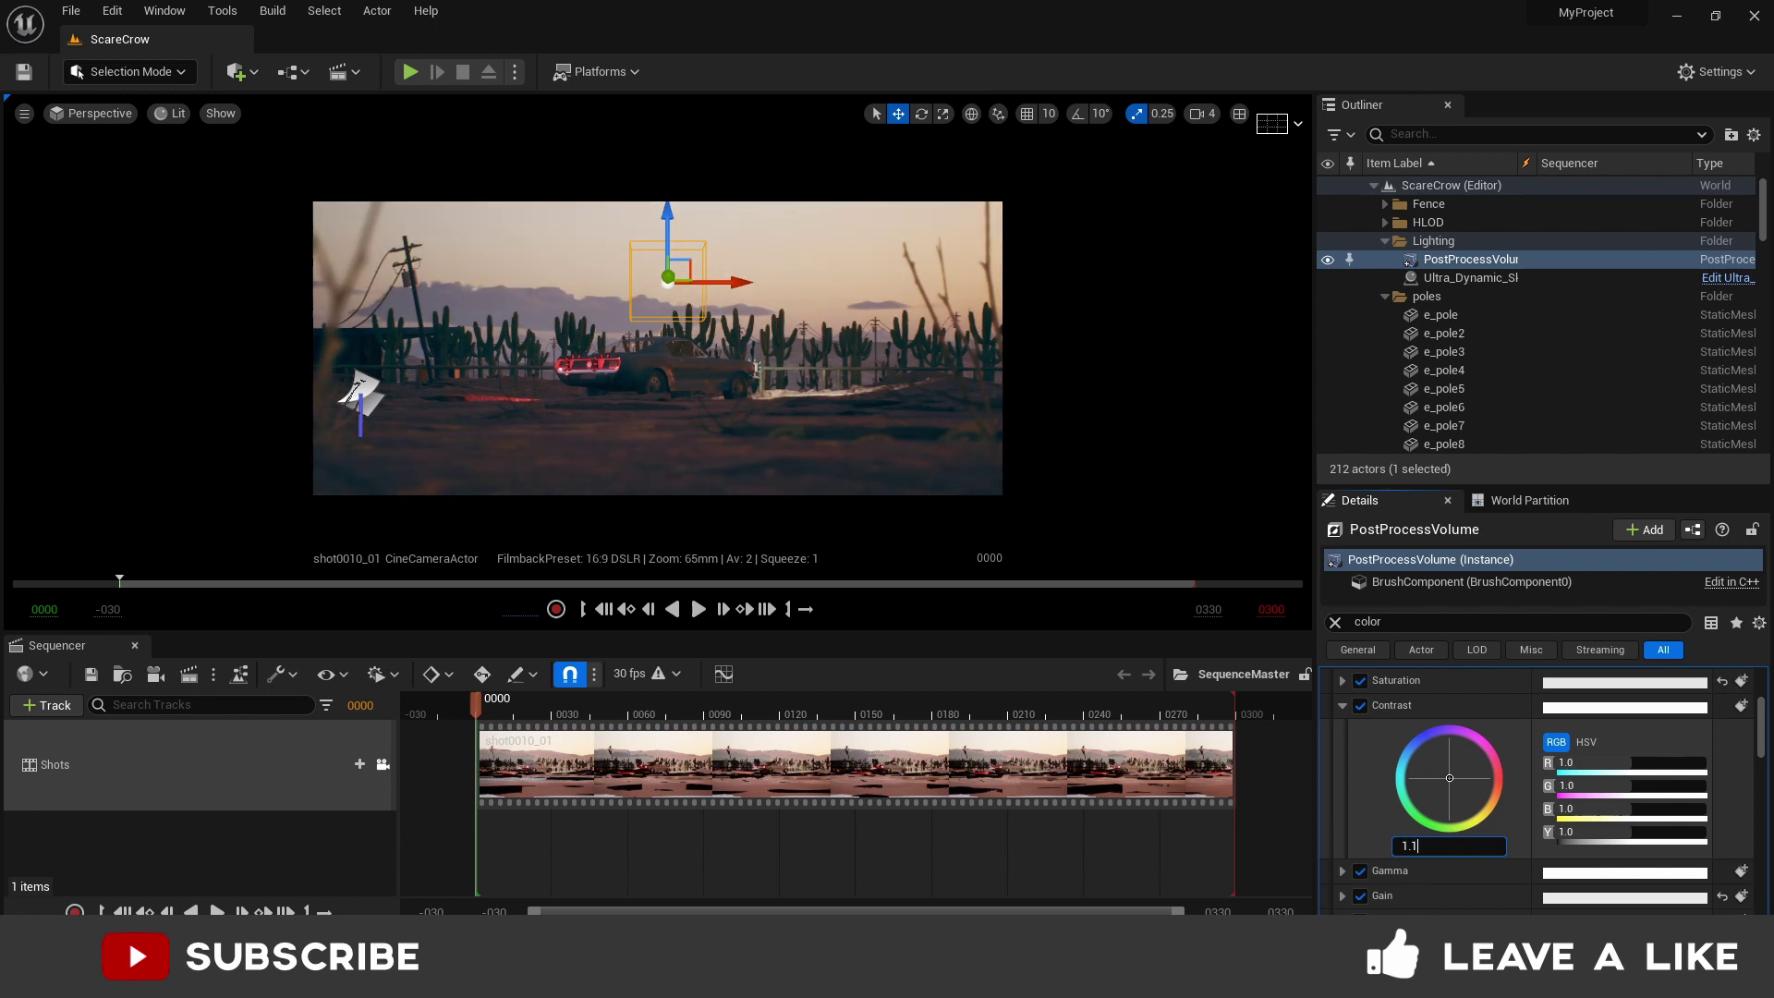
key(Return)
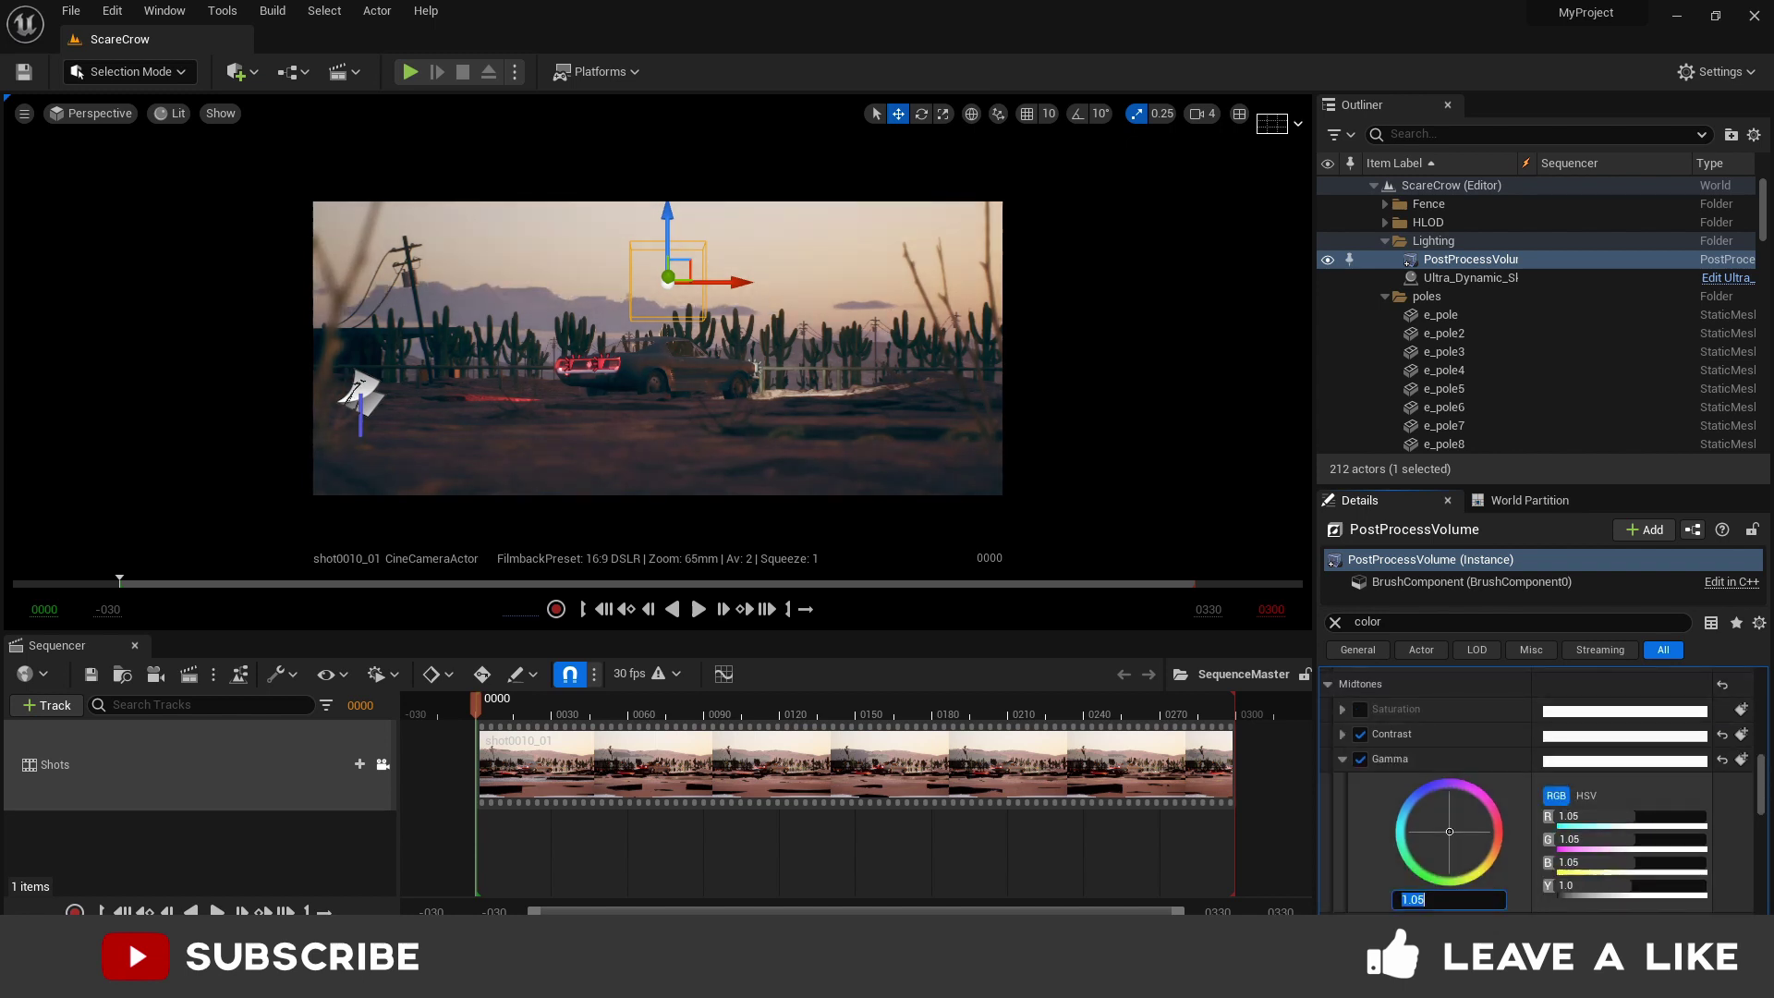
- Enable the PostProcessVolume's midtones gain, set it to 0.85, and toggle the override to compare the result
click(1343, 759)
click(1361, 785)
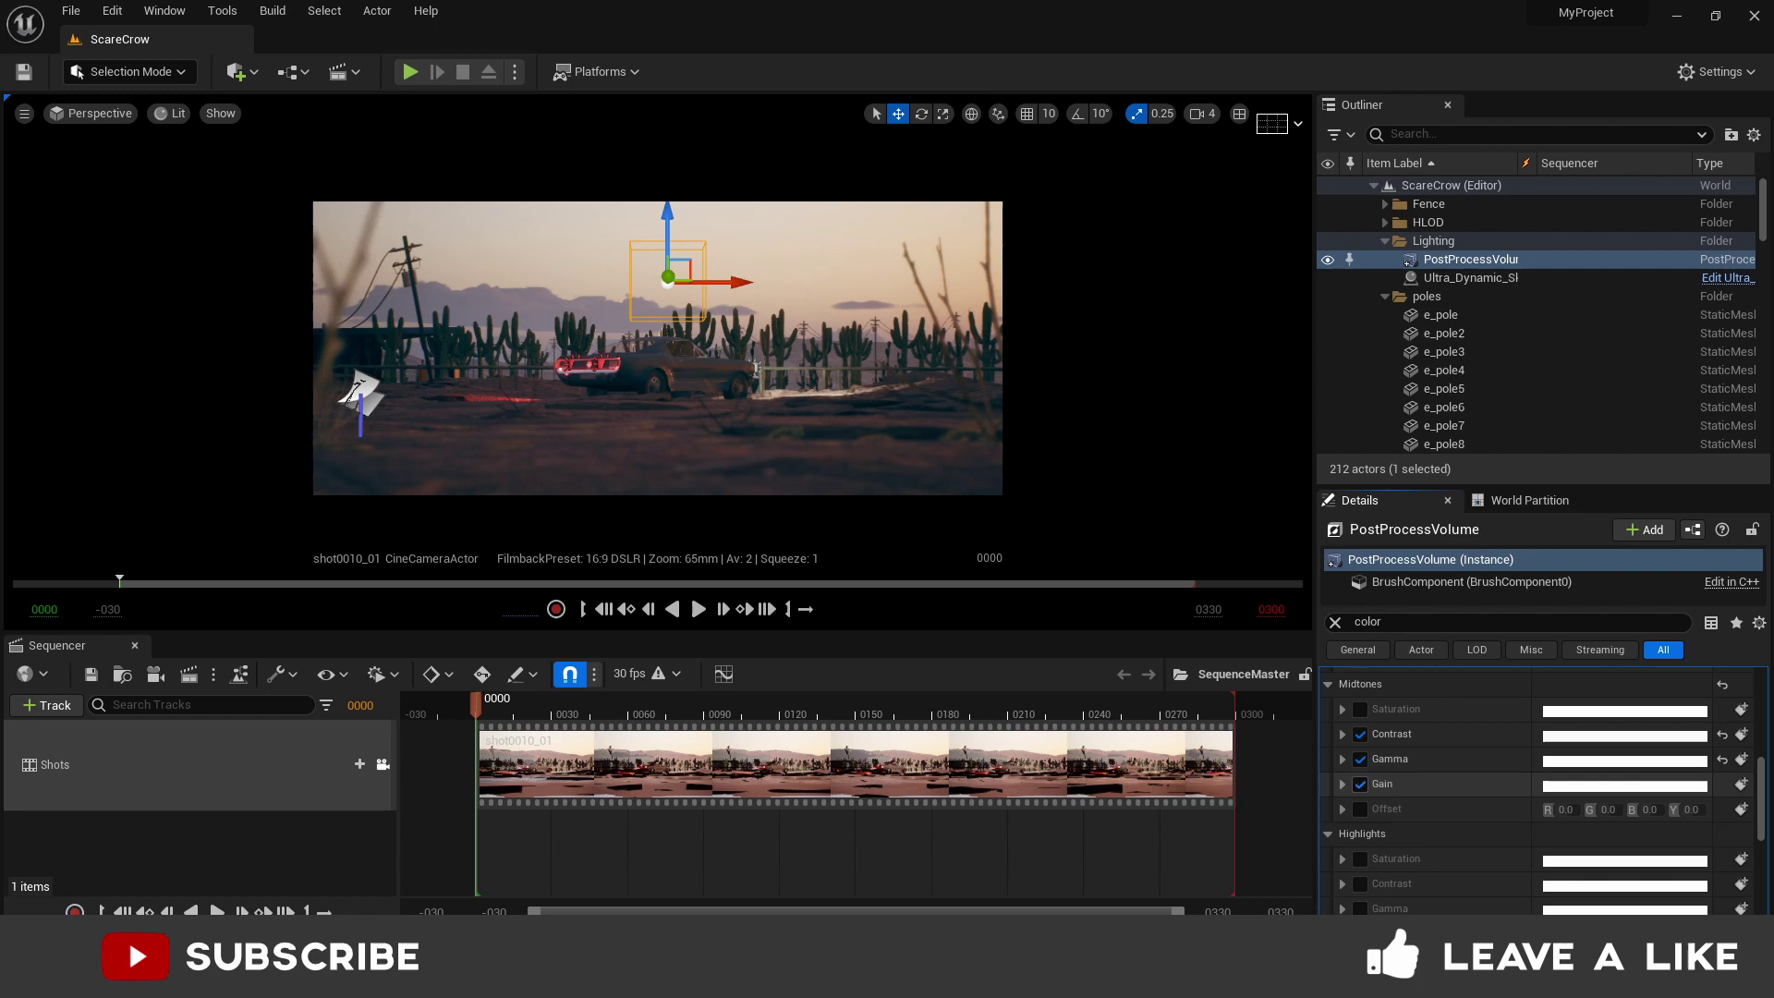
click(1343, 784)
scroll(1442, 831, down, 2)
drag(1444, 865, 1438, 865)
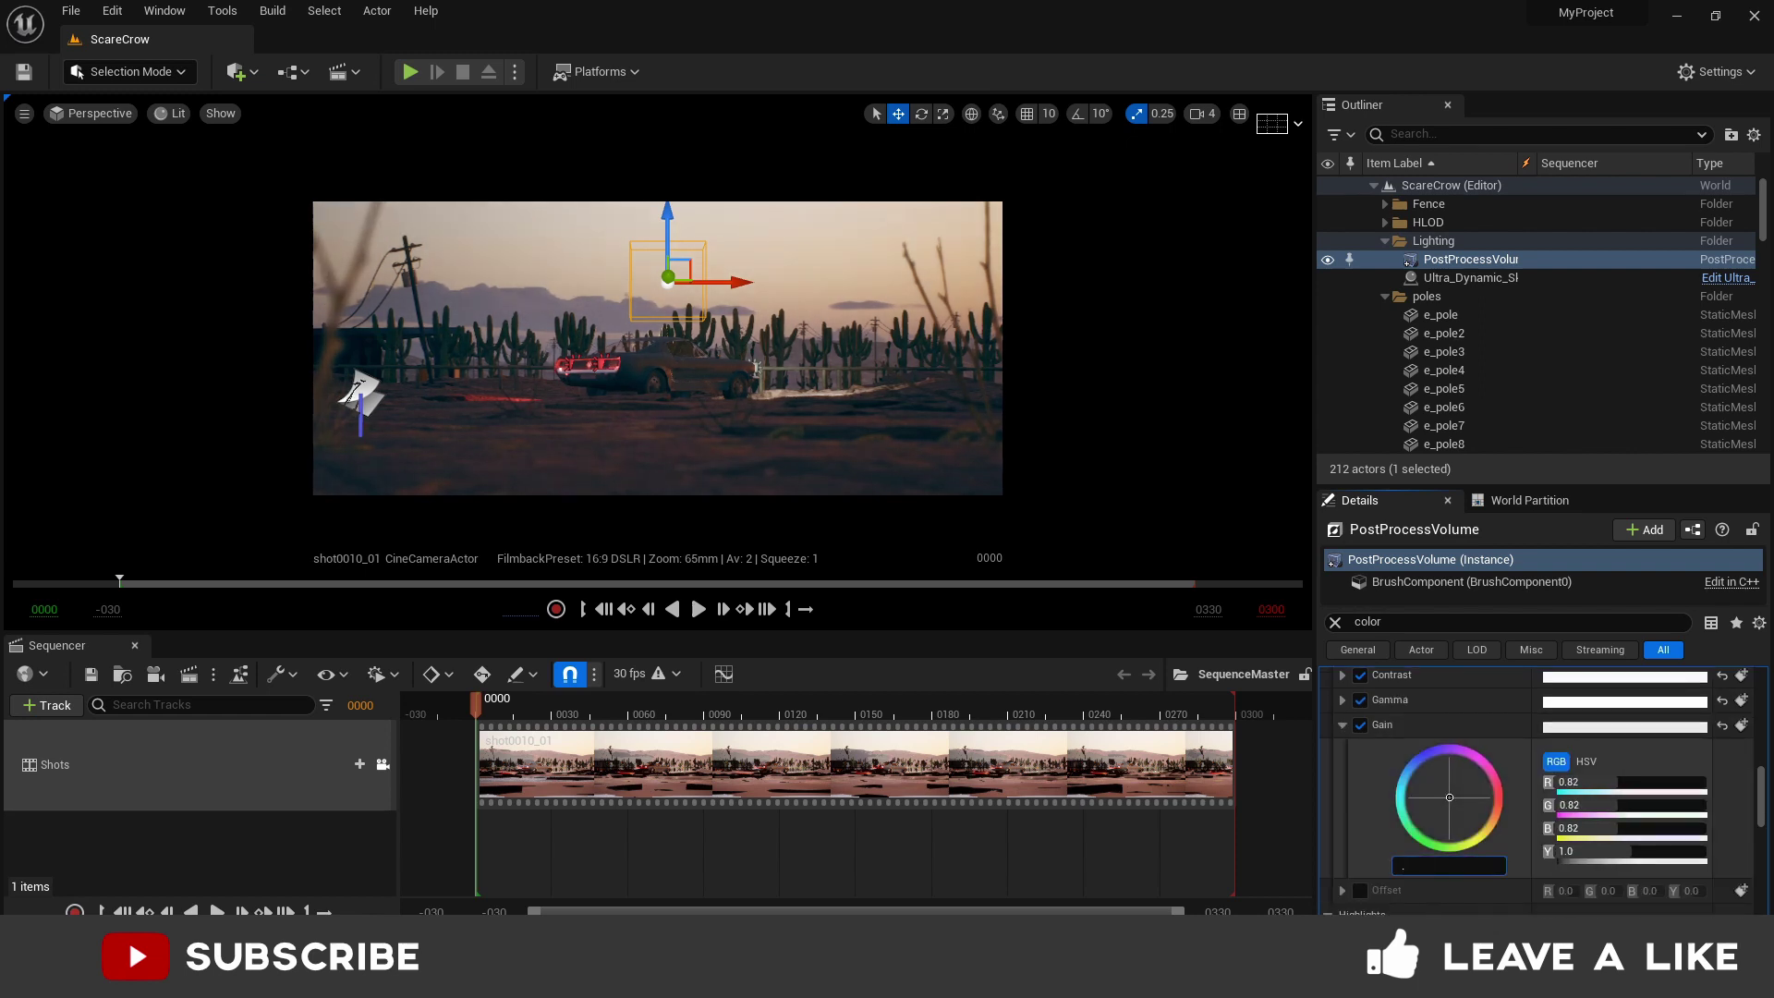
click(1360, 725)
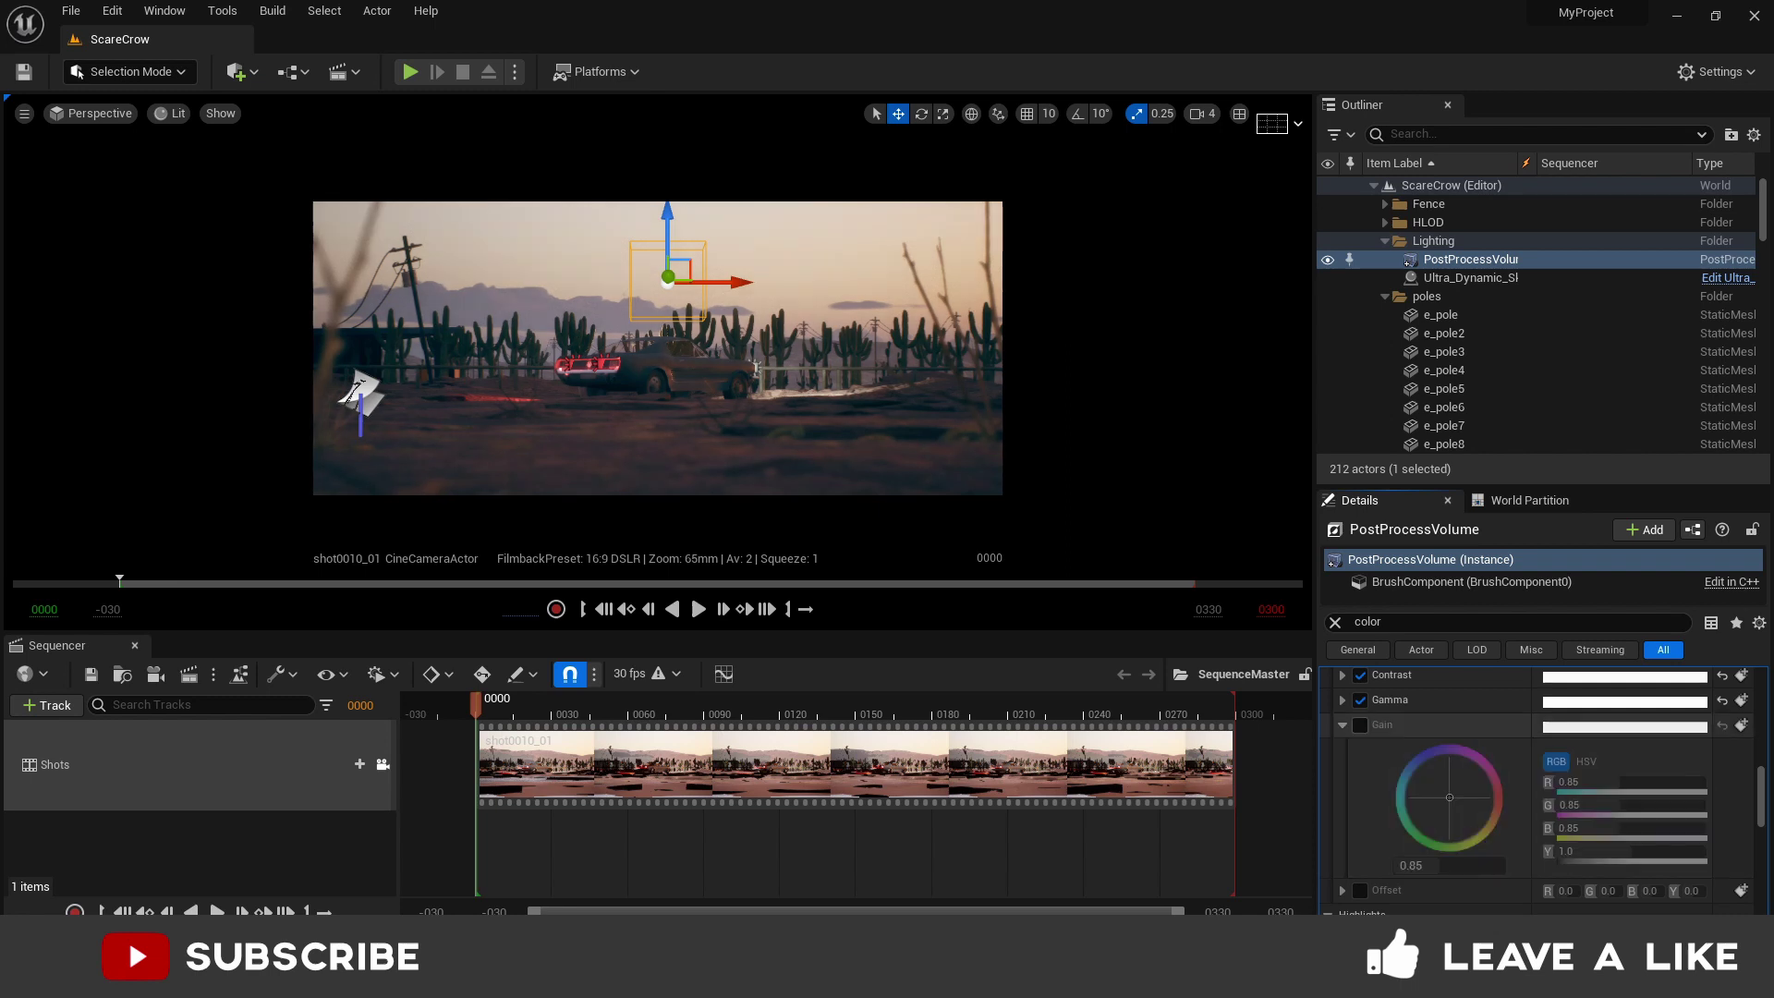
click(1360, 726)
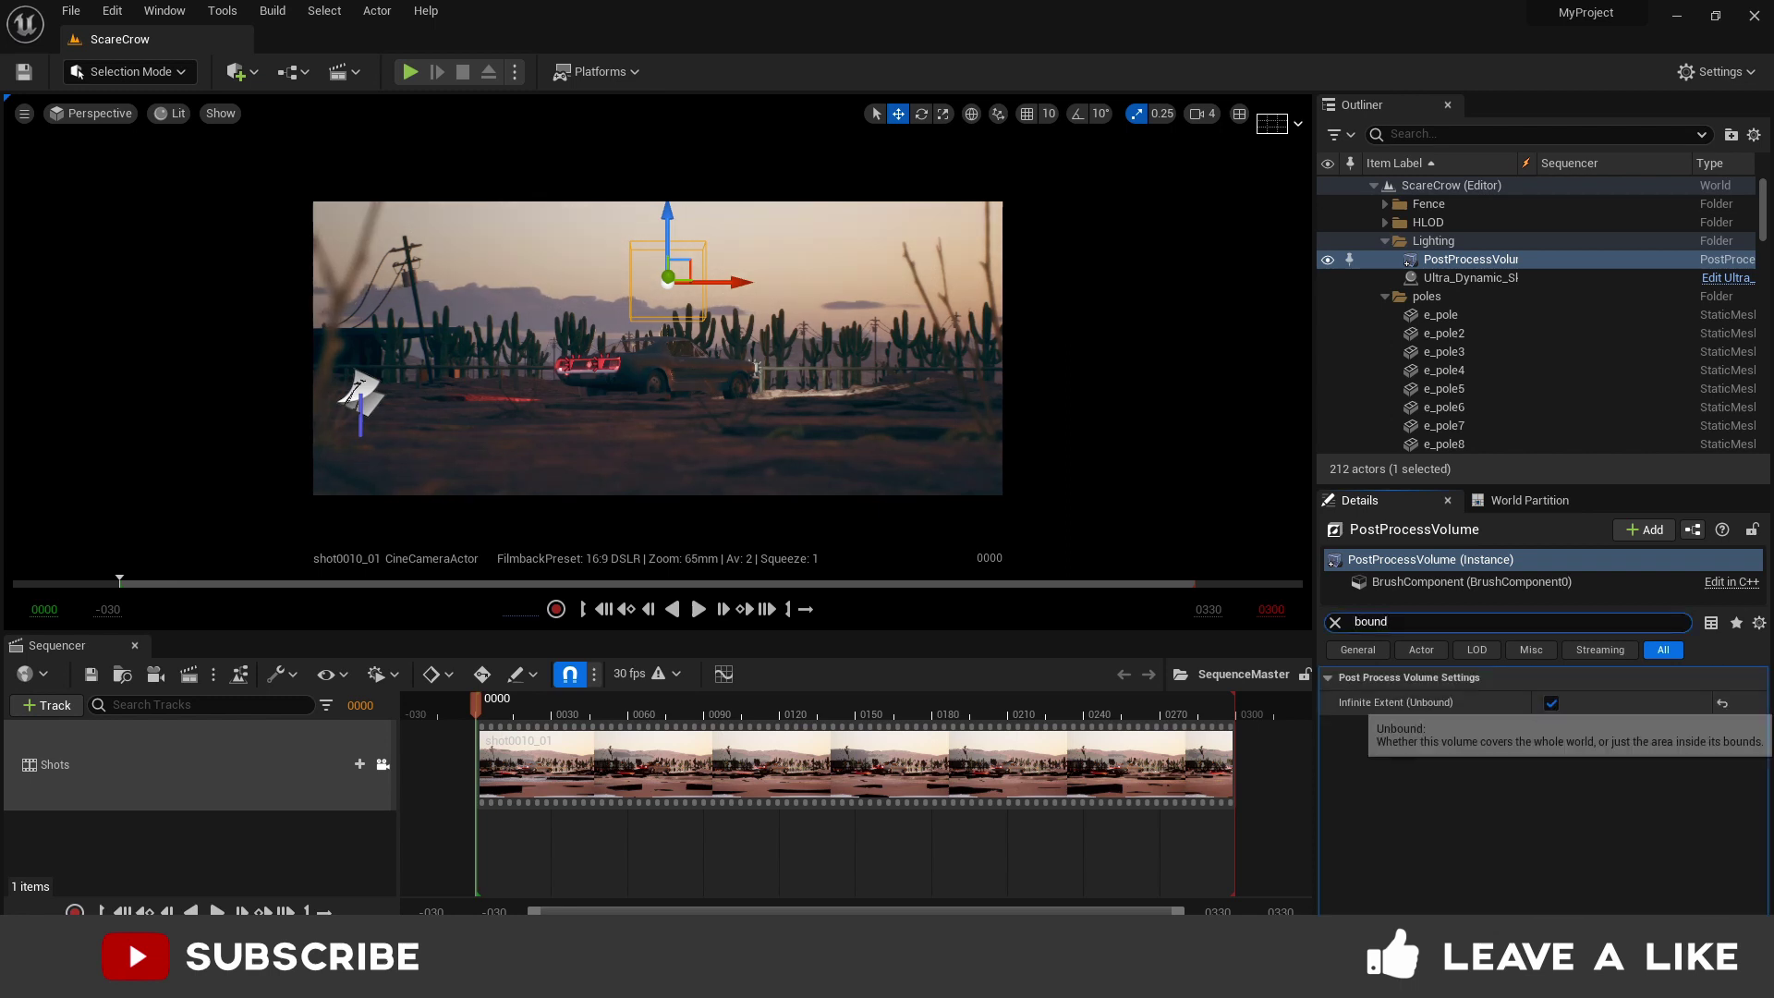
- Switch the PostProcessVolume's Infinite Extent (Unbound) off and on twice to compare the shot with and without it
click(1550, 704)
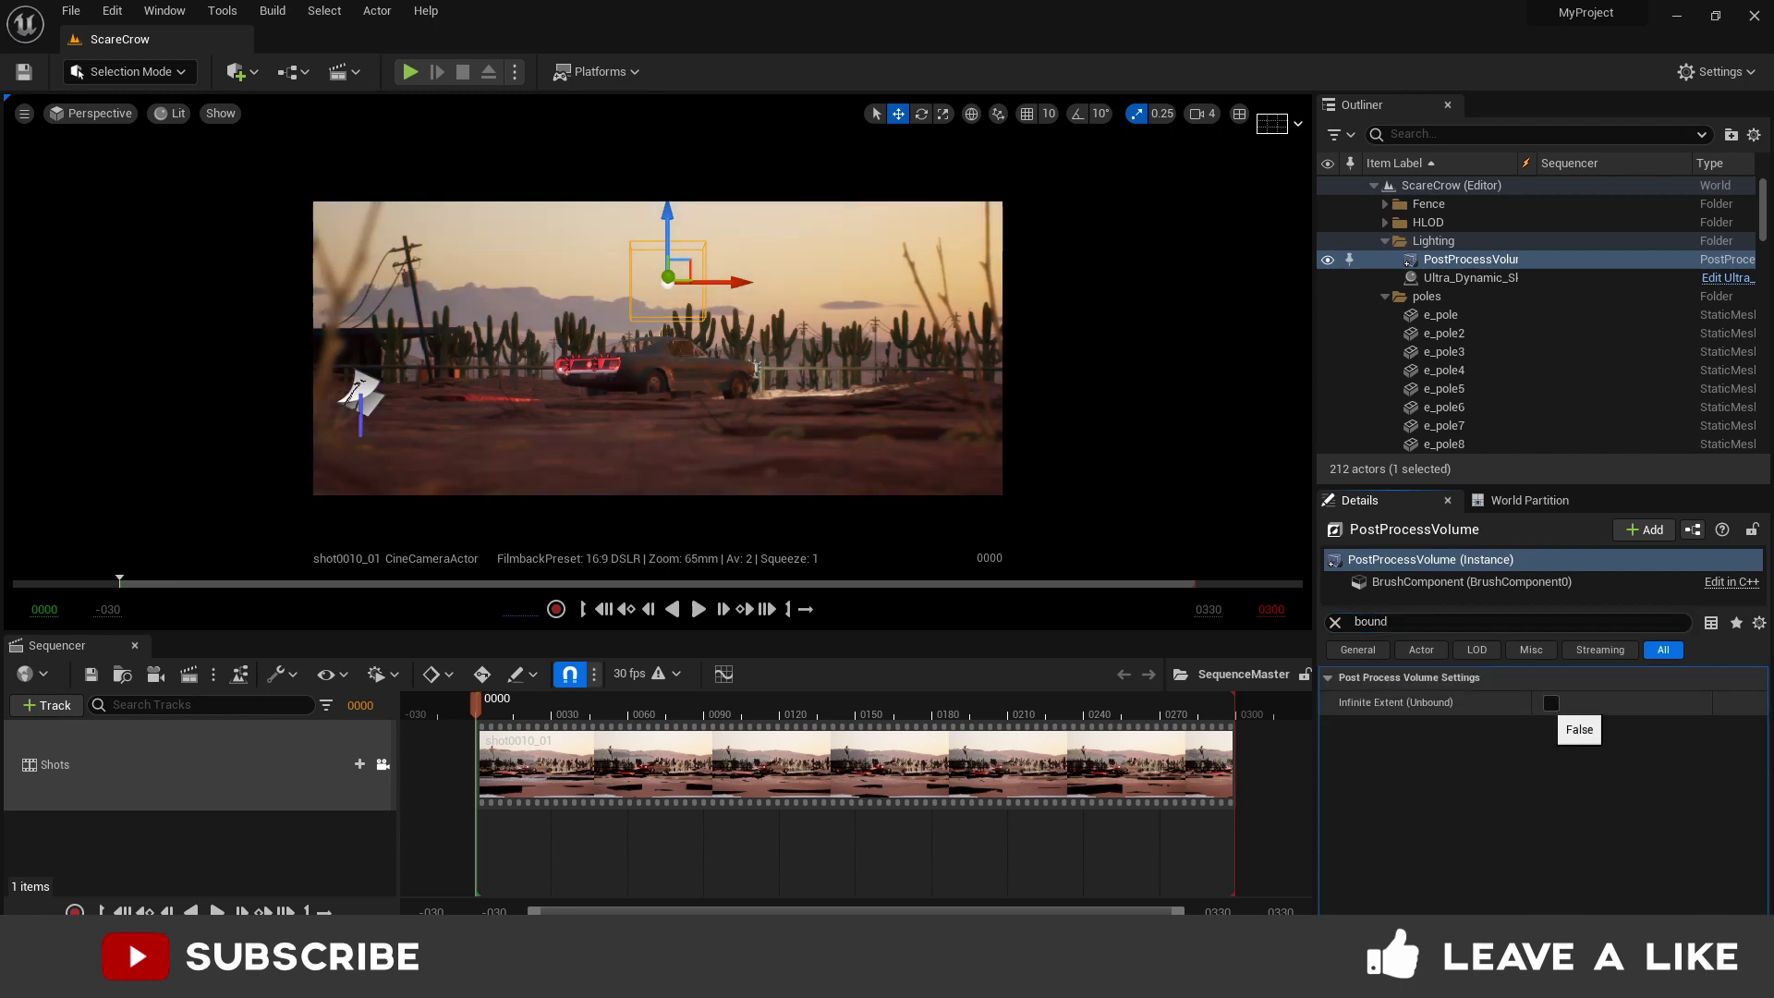
click(1552, 704)
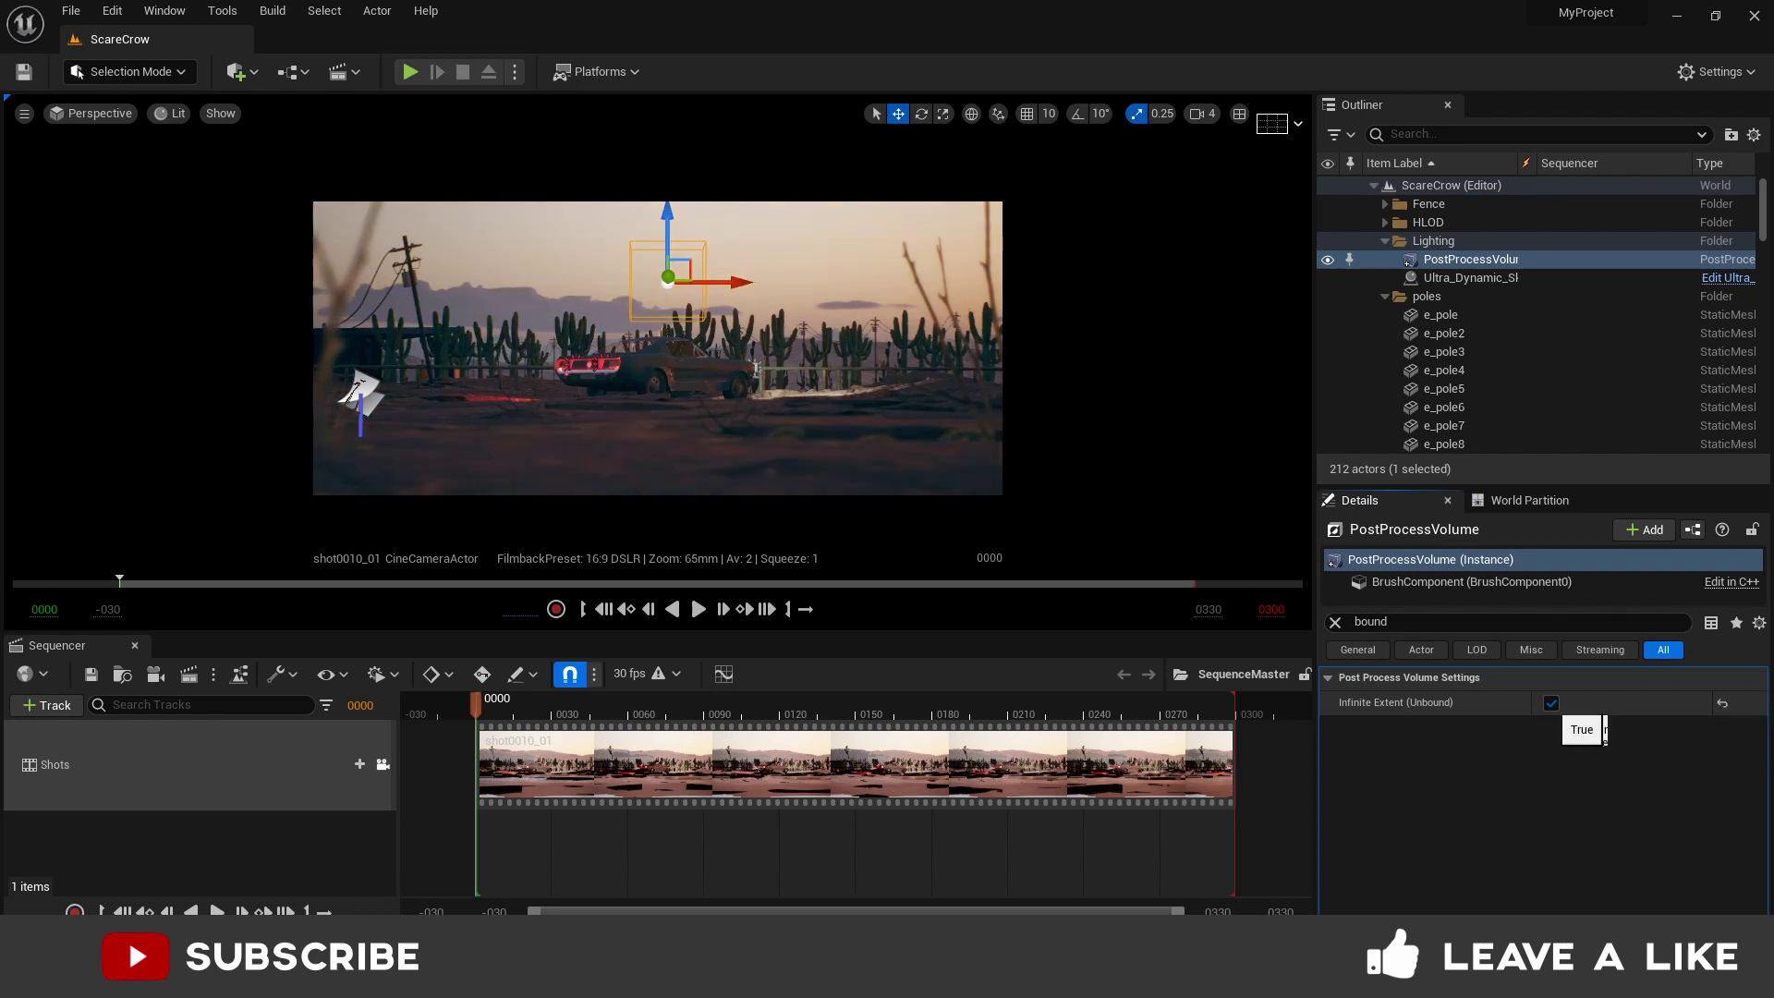
click(1551, 703)
click(1551, 703)
- Filter the PostProcessVolume's properties for "bound", toggle Infinite Extent (Unbound) off and back on, and clear the filter
click(1335, 622)
text(bou)
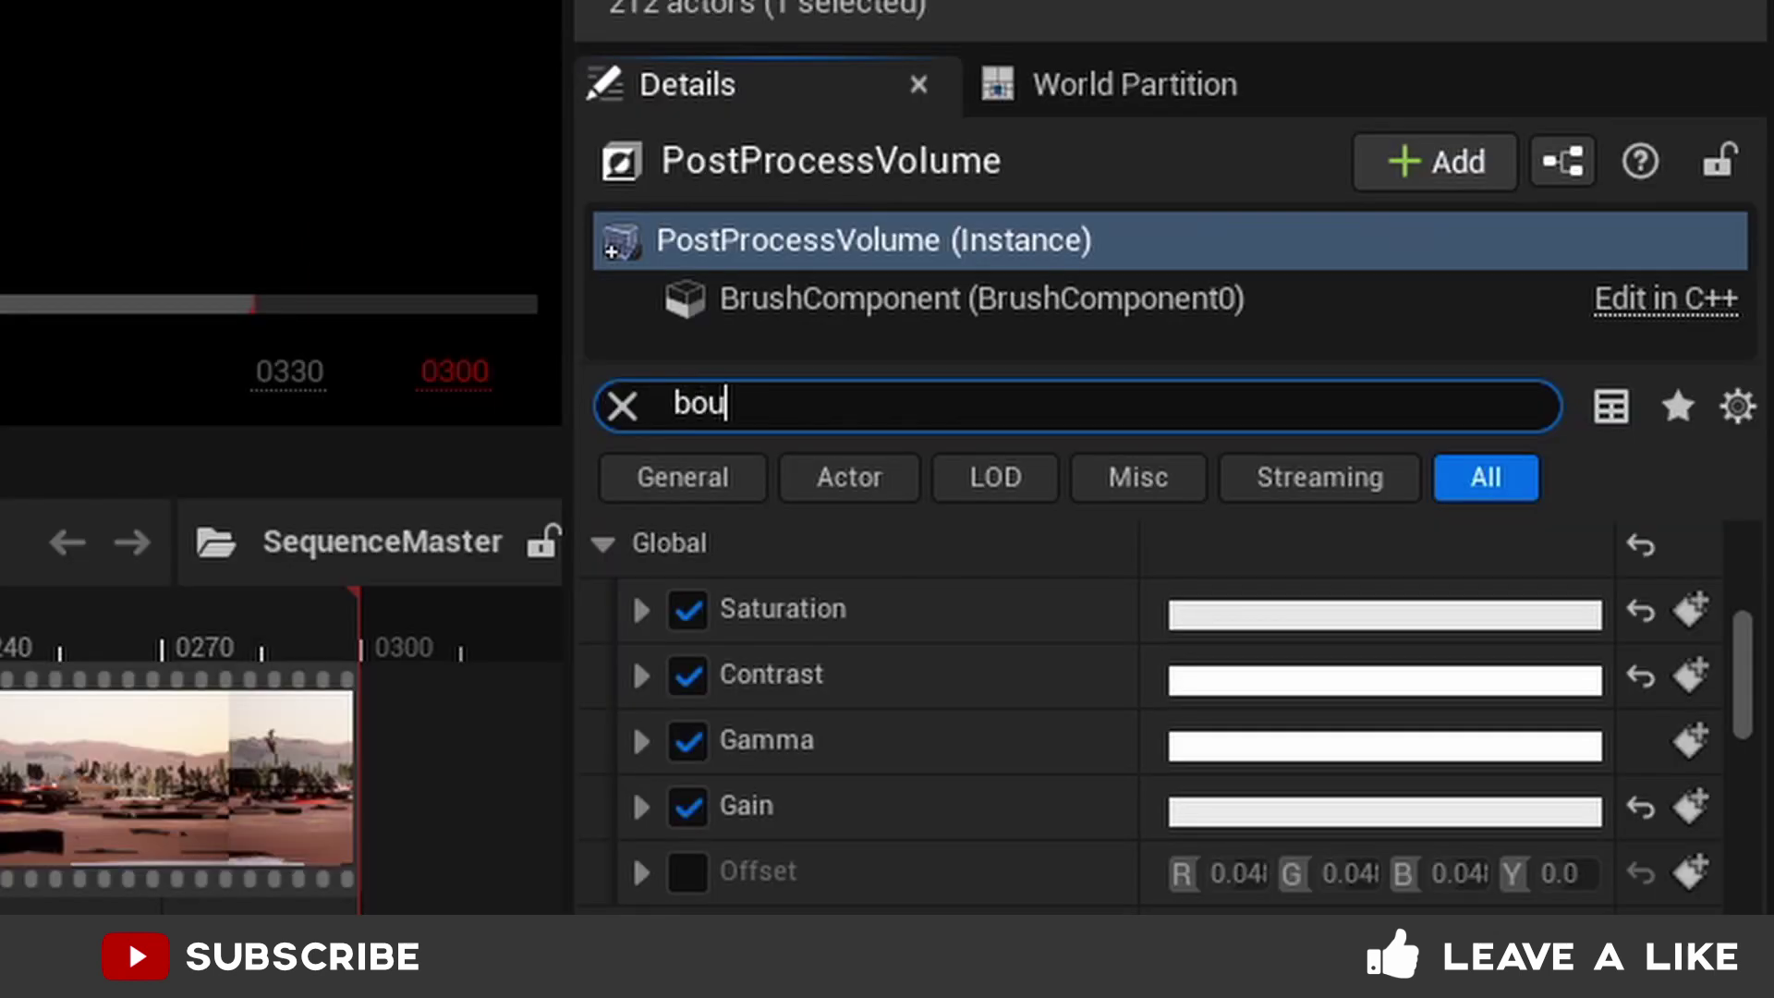
text(nd)
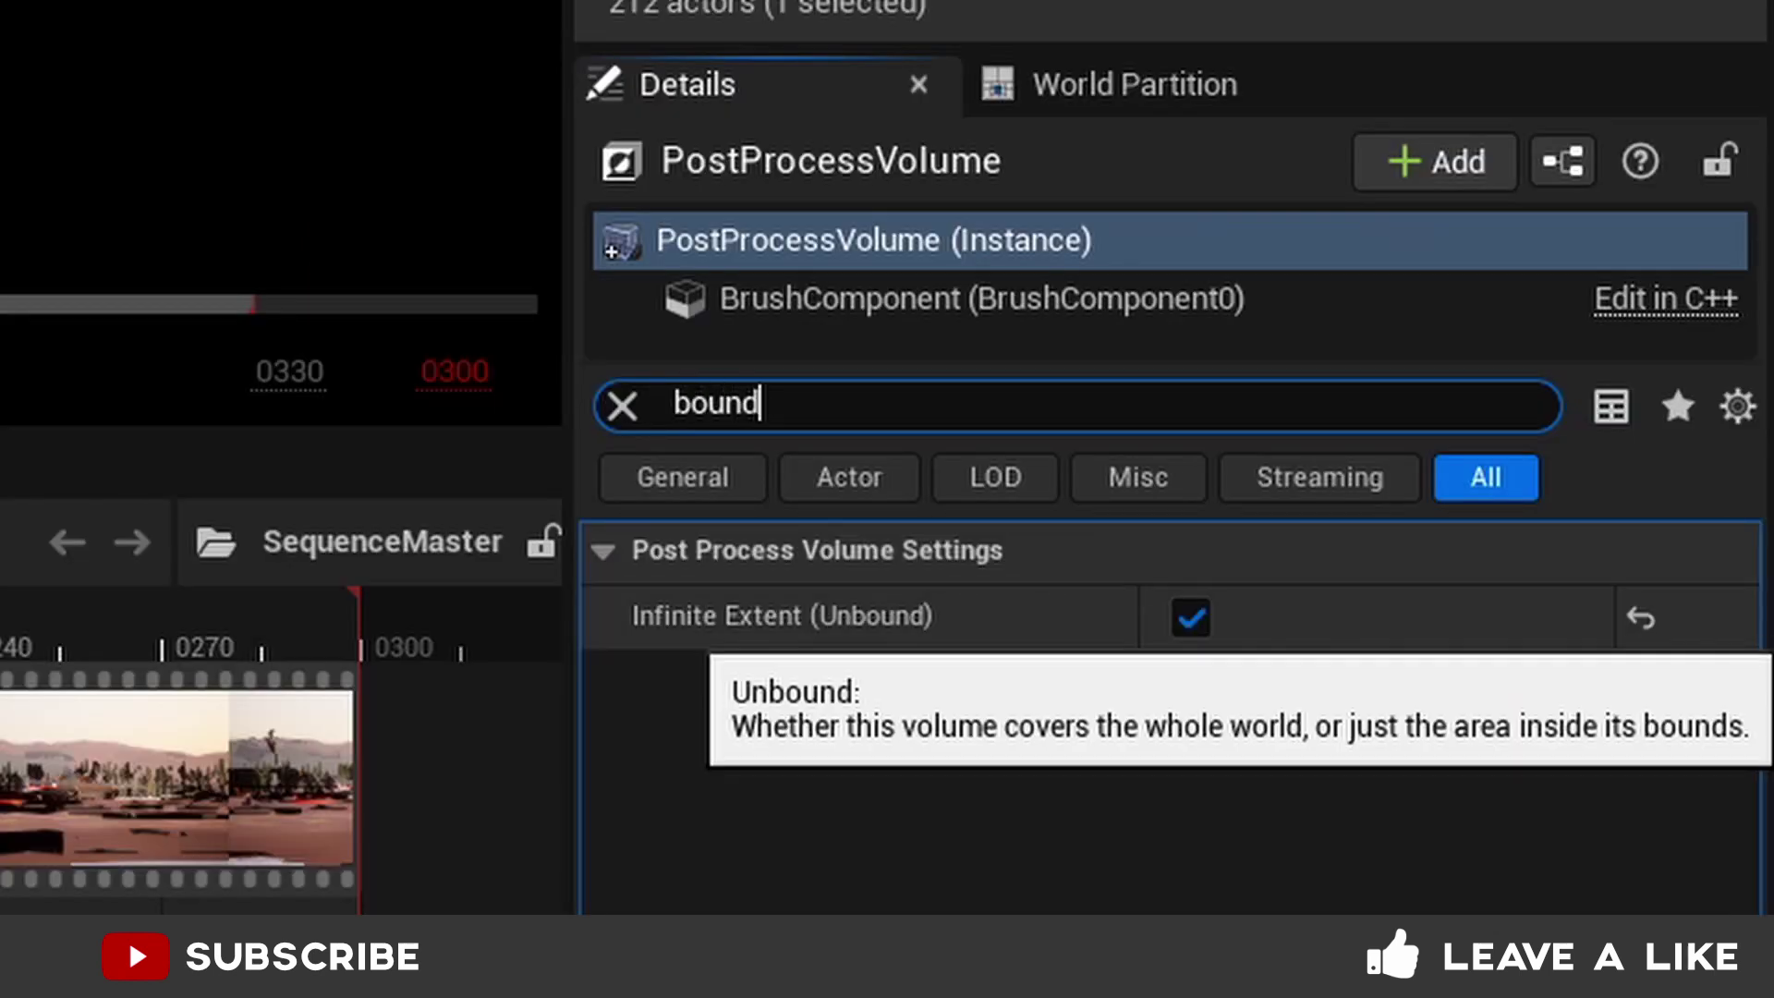
click(1192, 617)
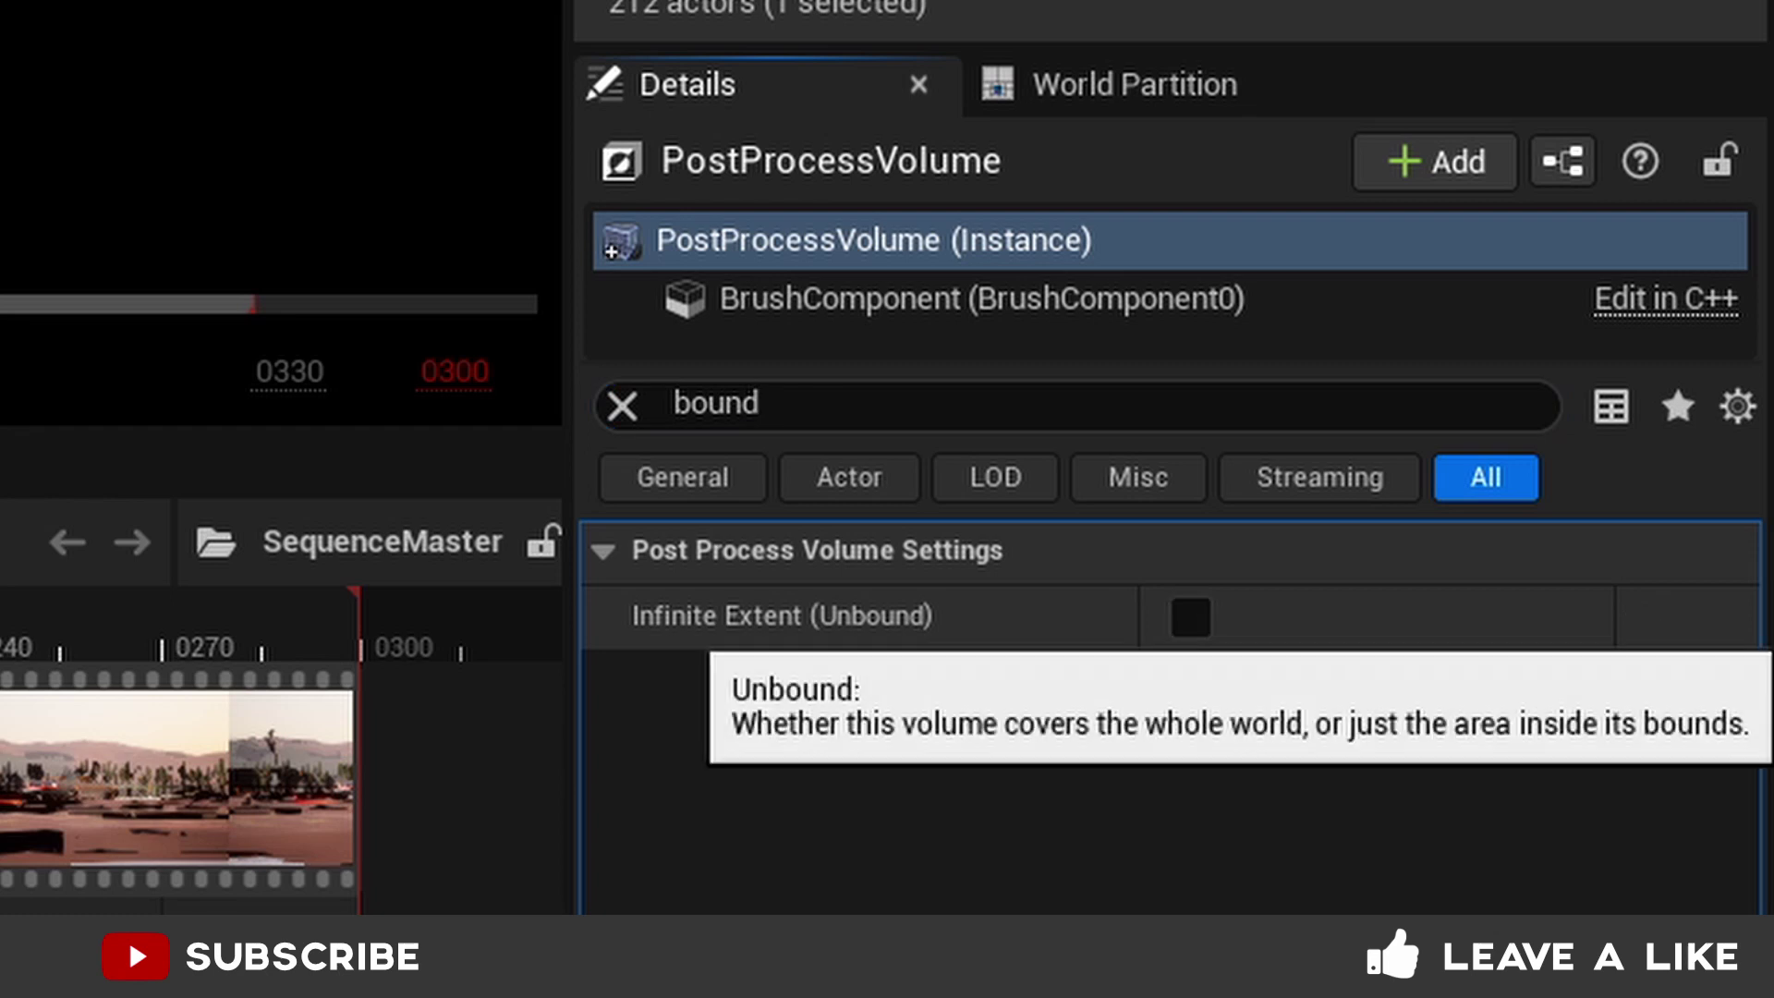
click(1191, 617)
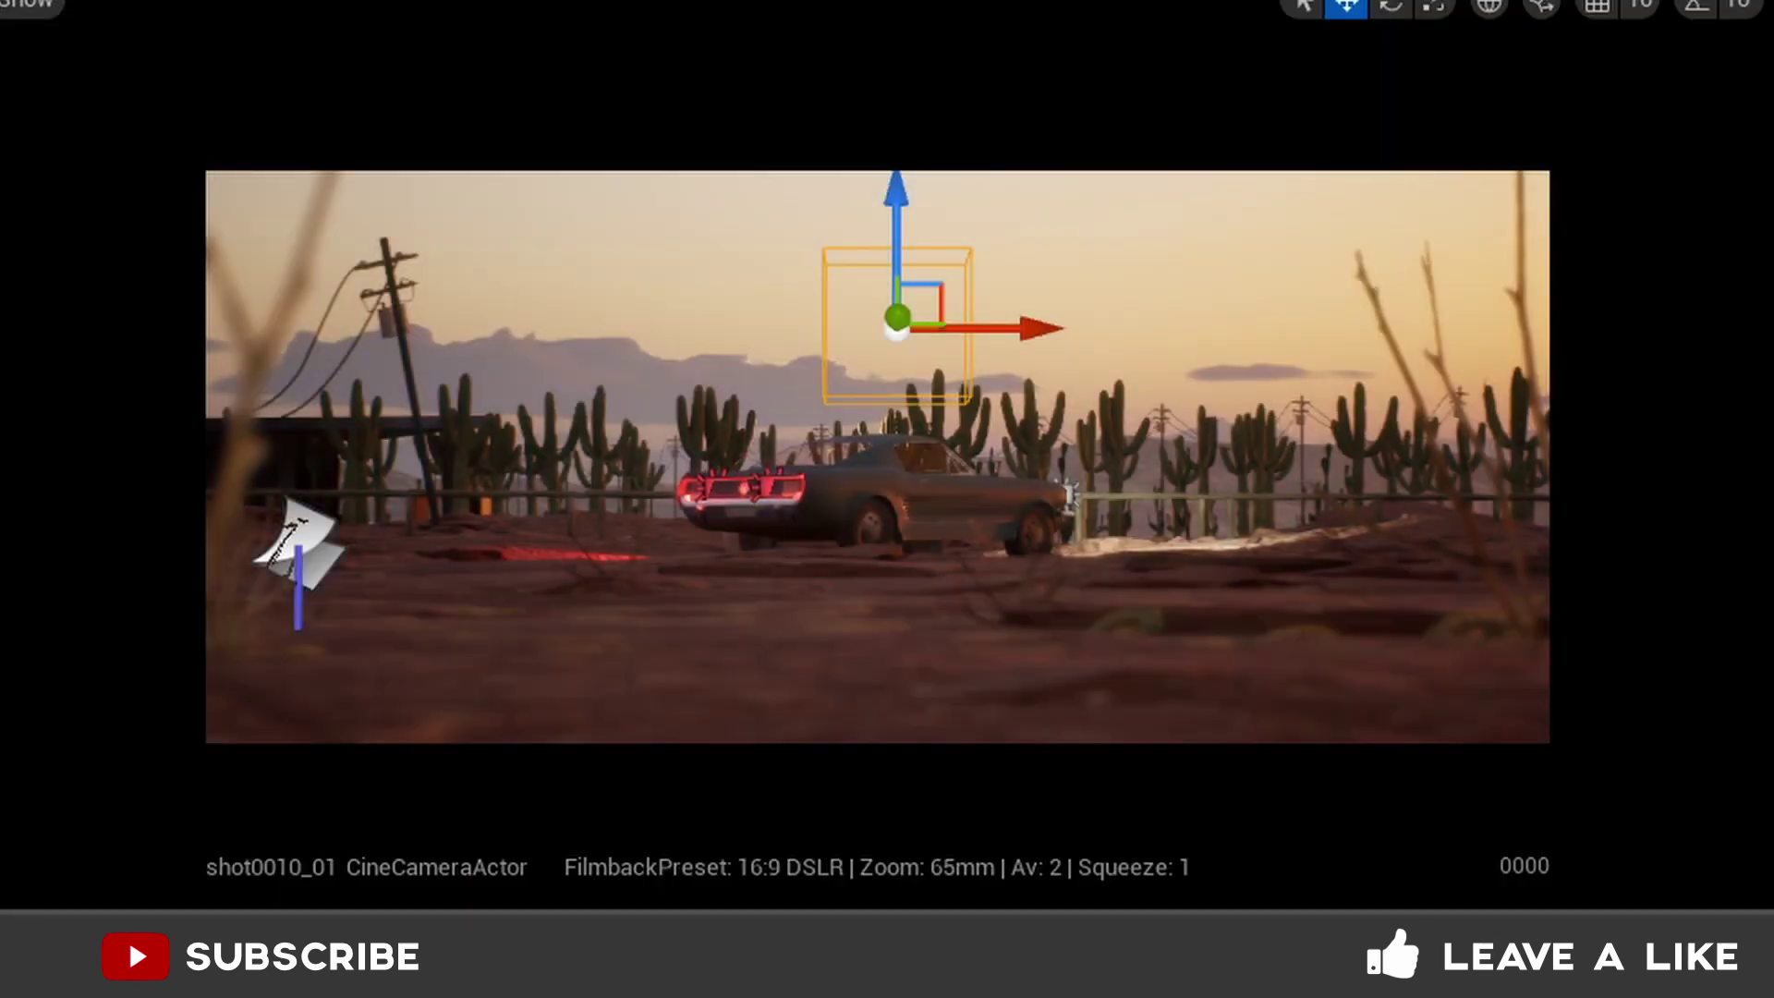
click(1552, 703)
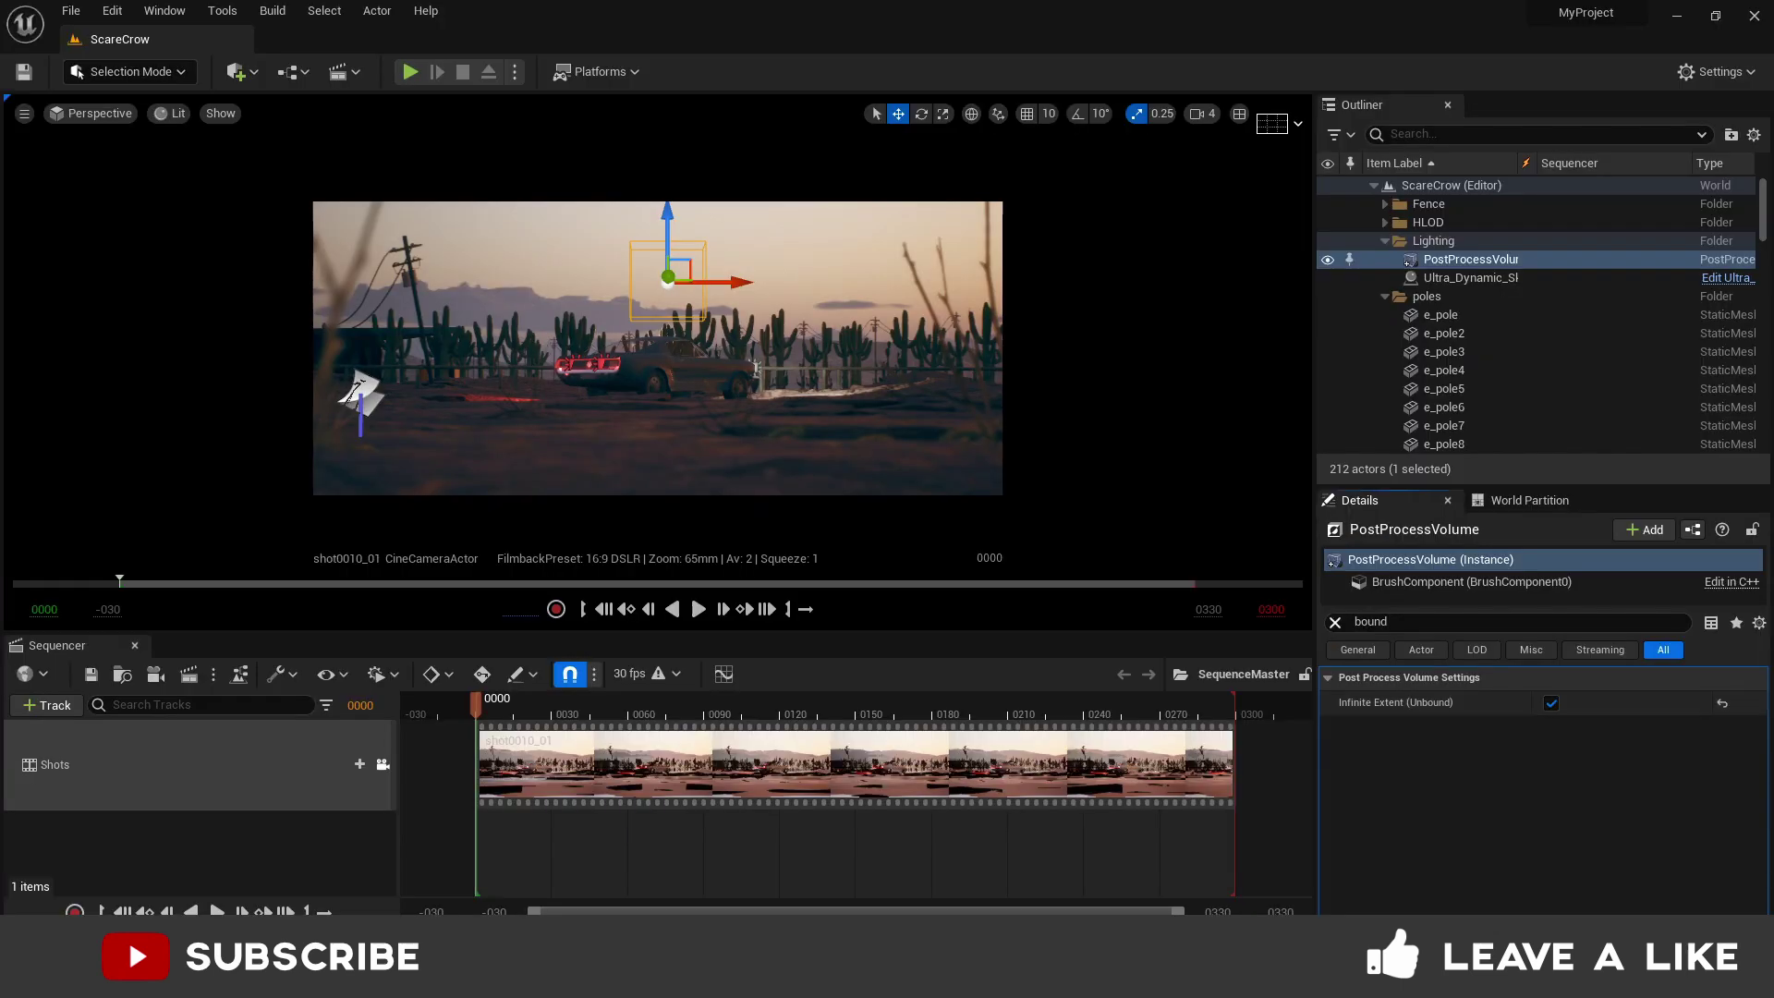
click(1335, 623)
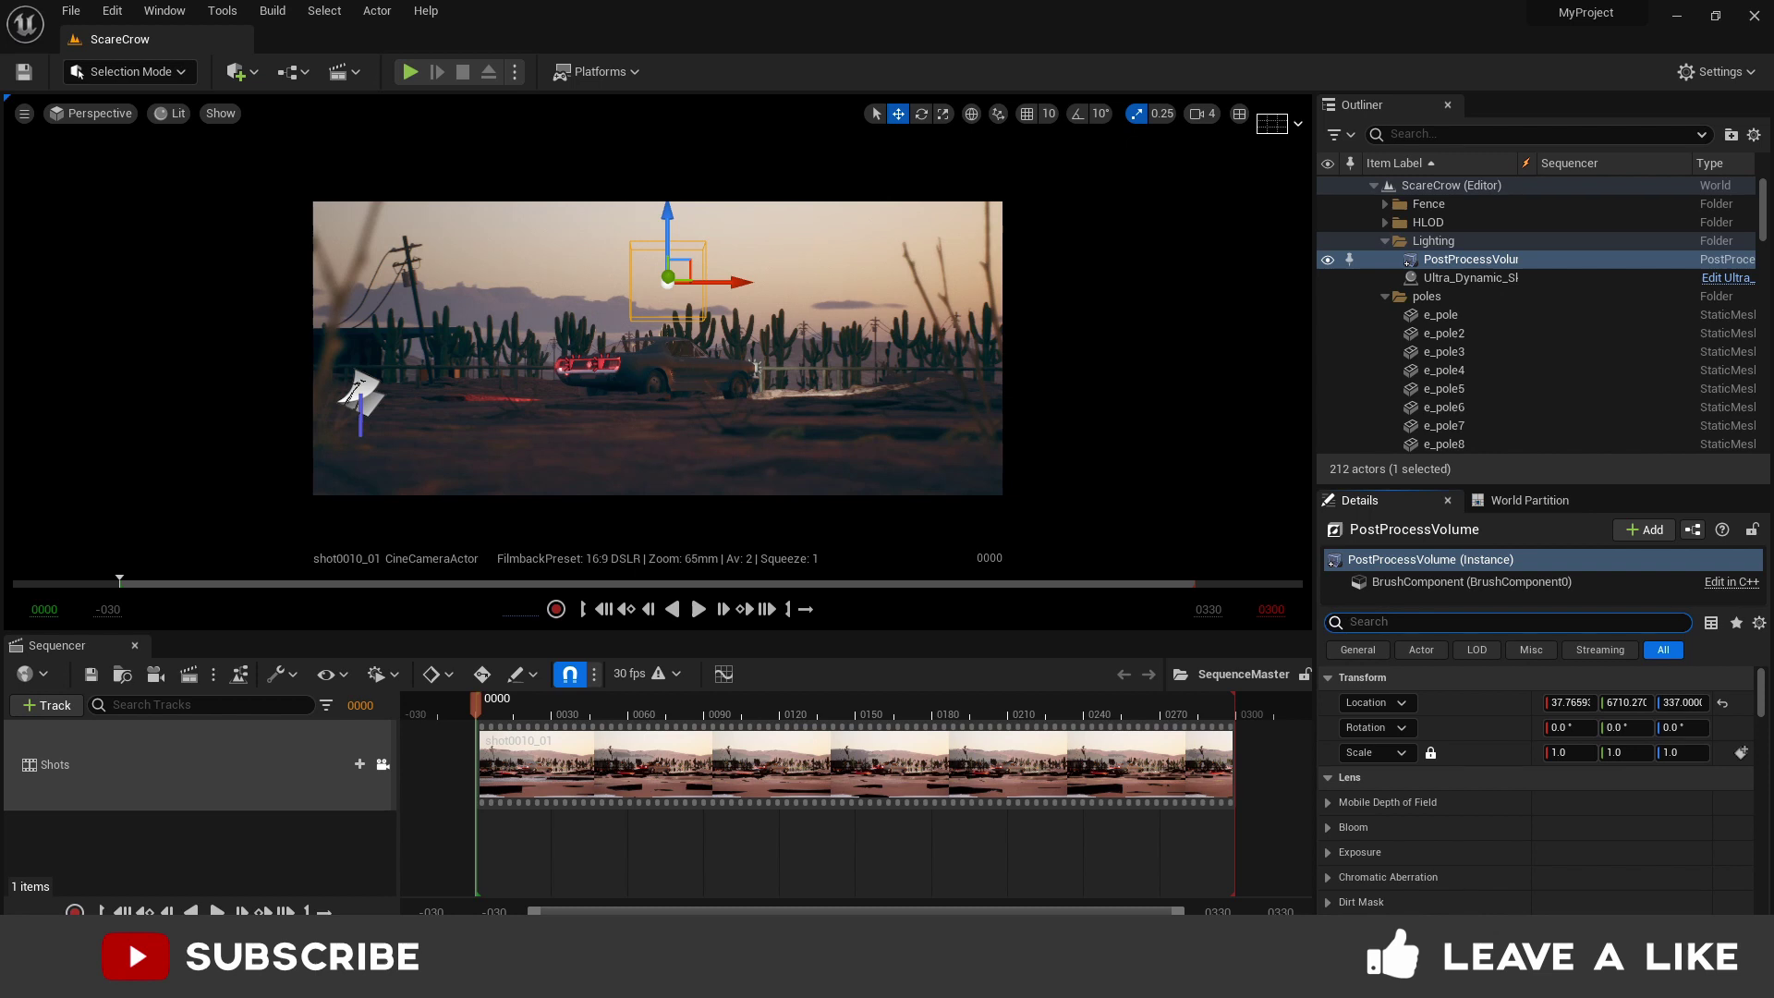
scroll(1537, 785, down, 1)
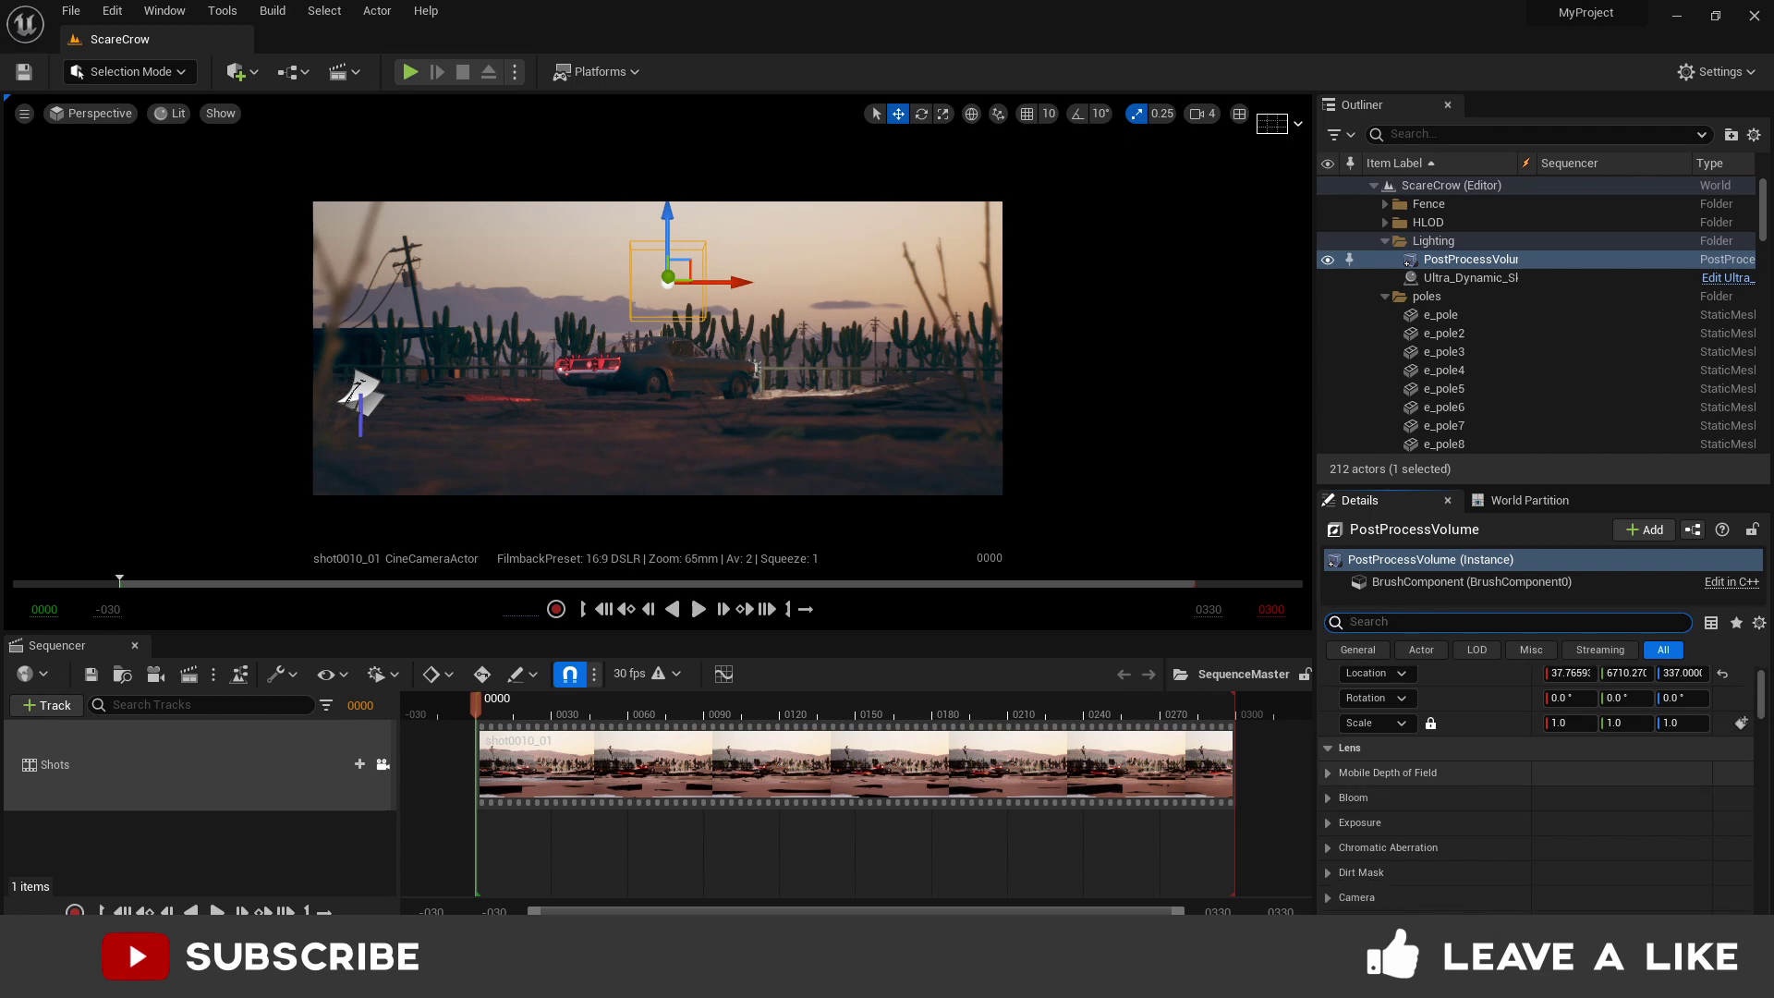
- Enable the PostProcessVolume's Mobile Depth of Field overrides from Near Transition Region through Far Blur Size
scroll(1537, 785, down, 2)
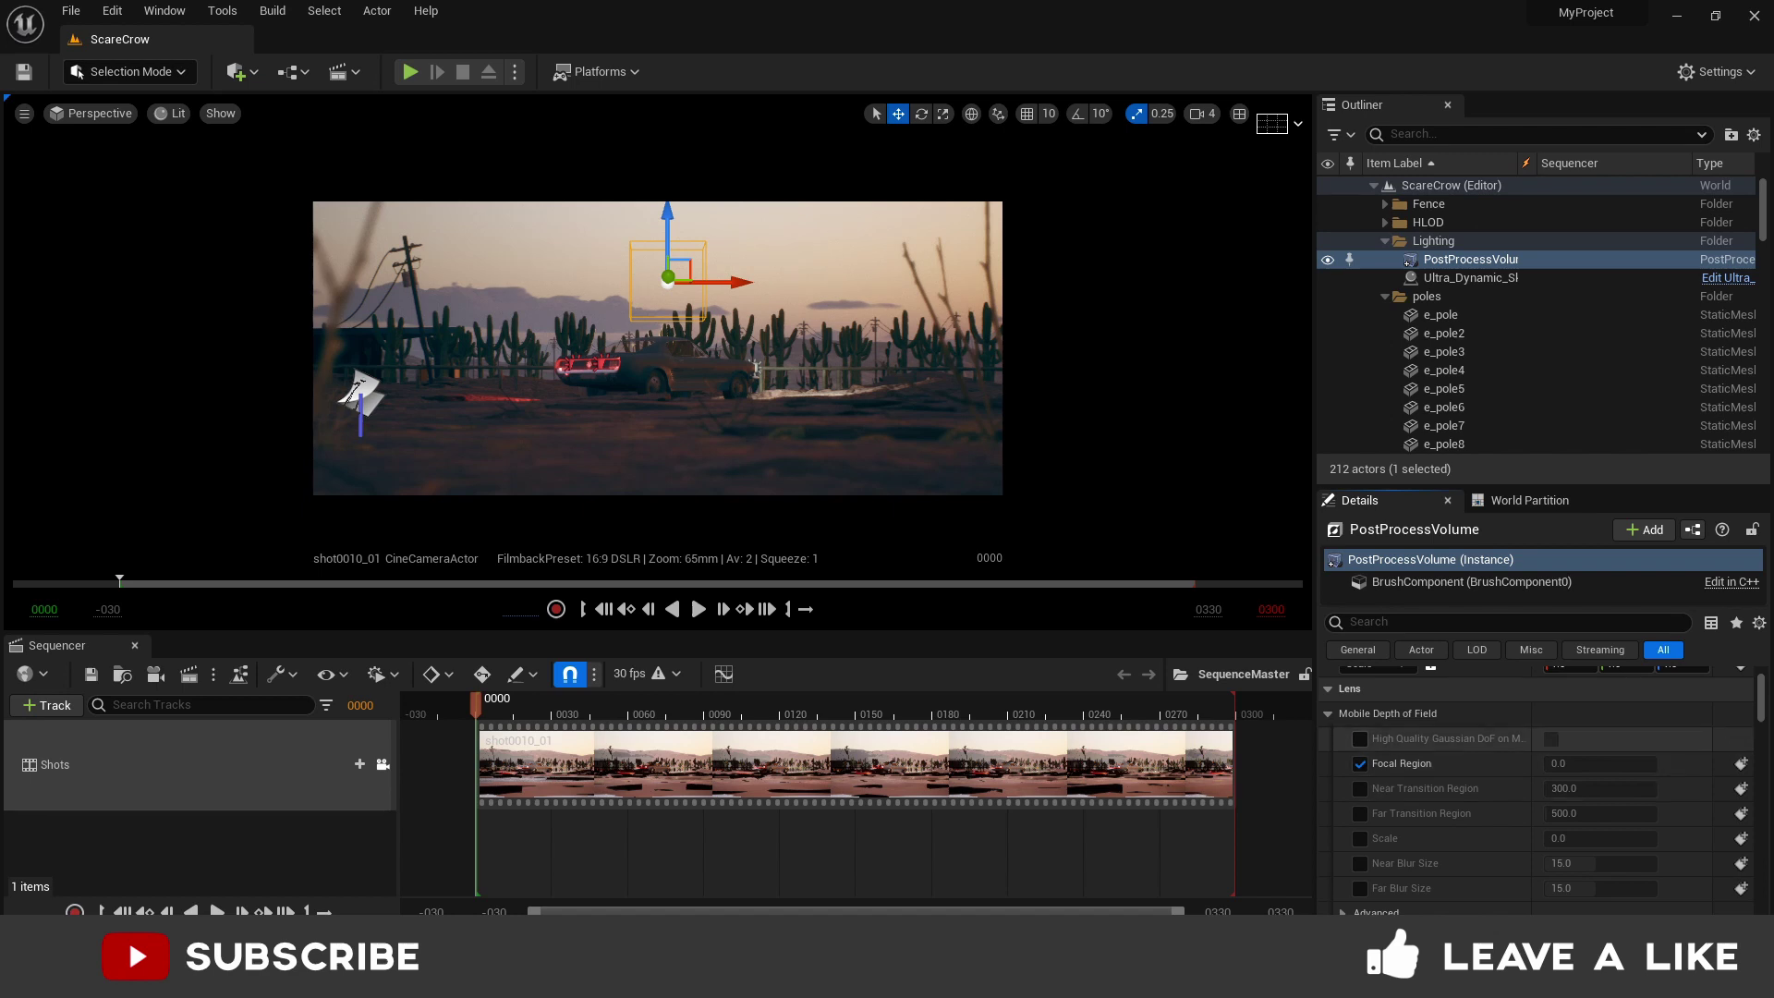
click(1361, 788)
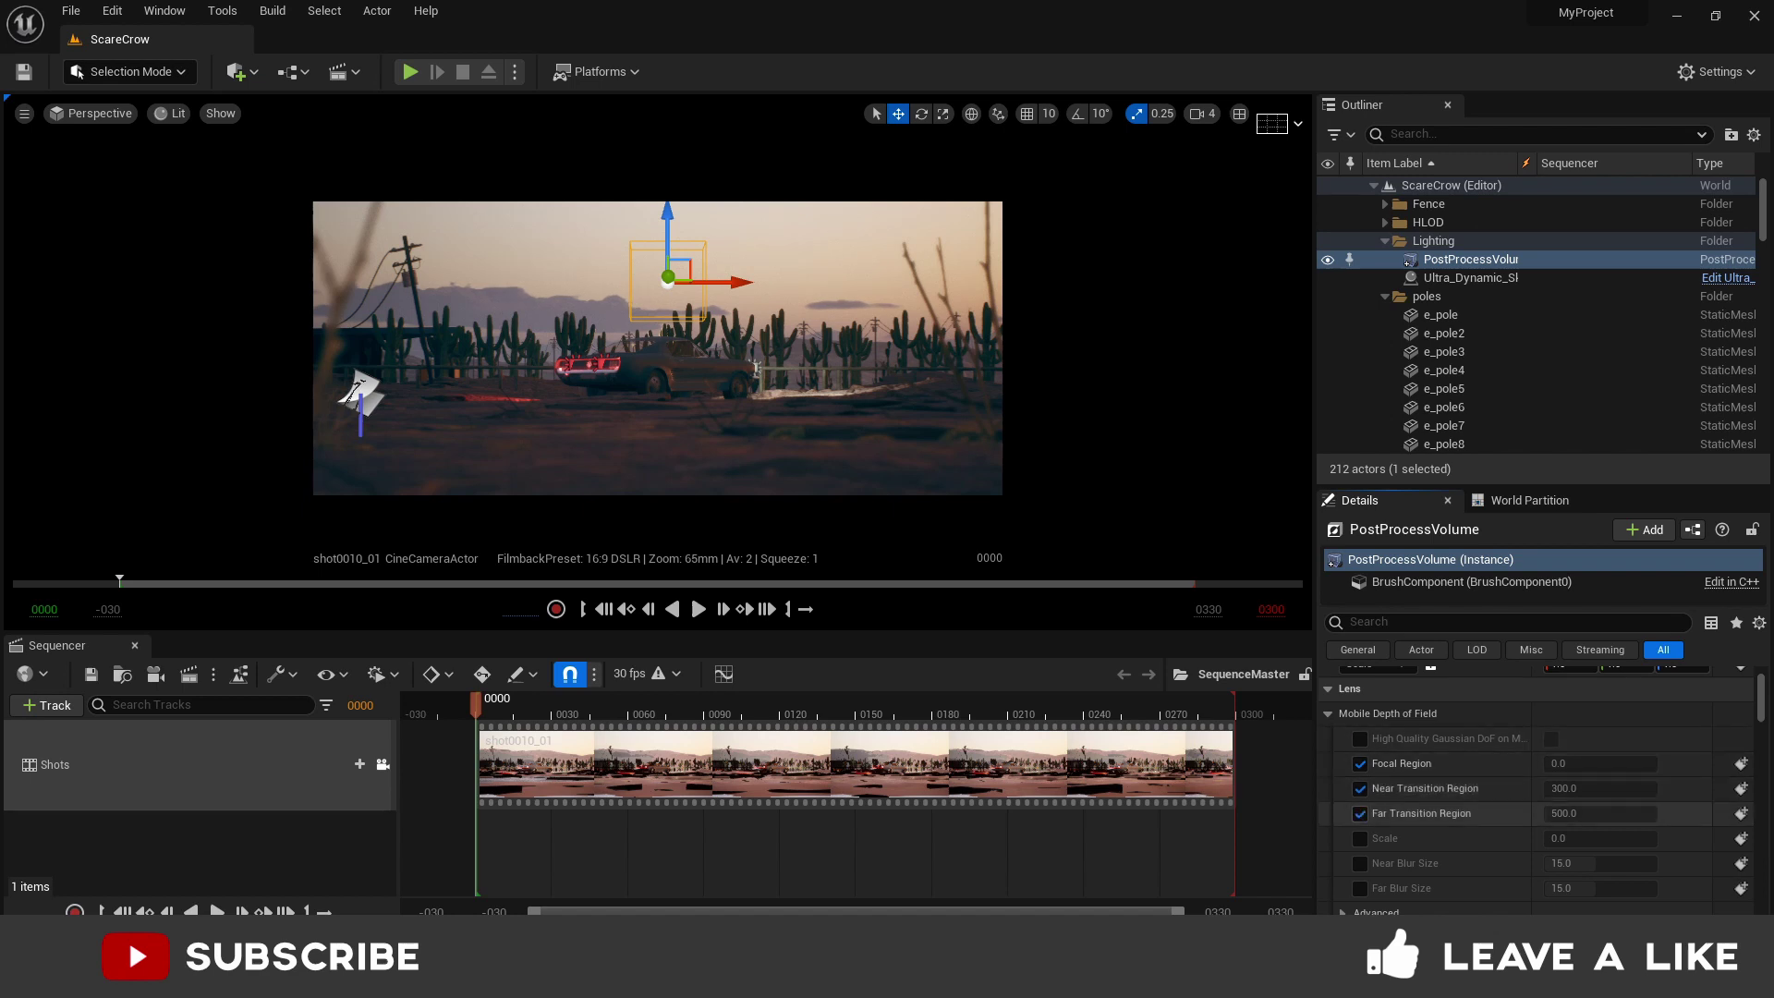
click(1360, 838)
click(1360, 863)
click(1361, 888)
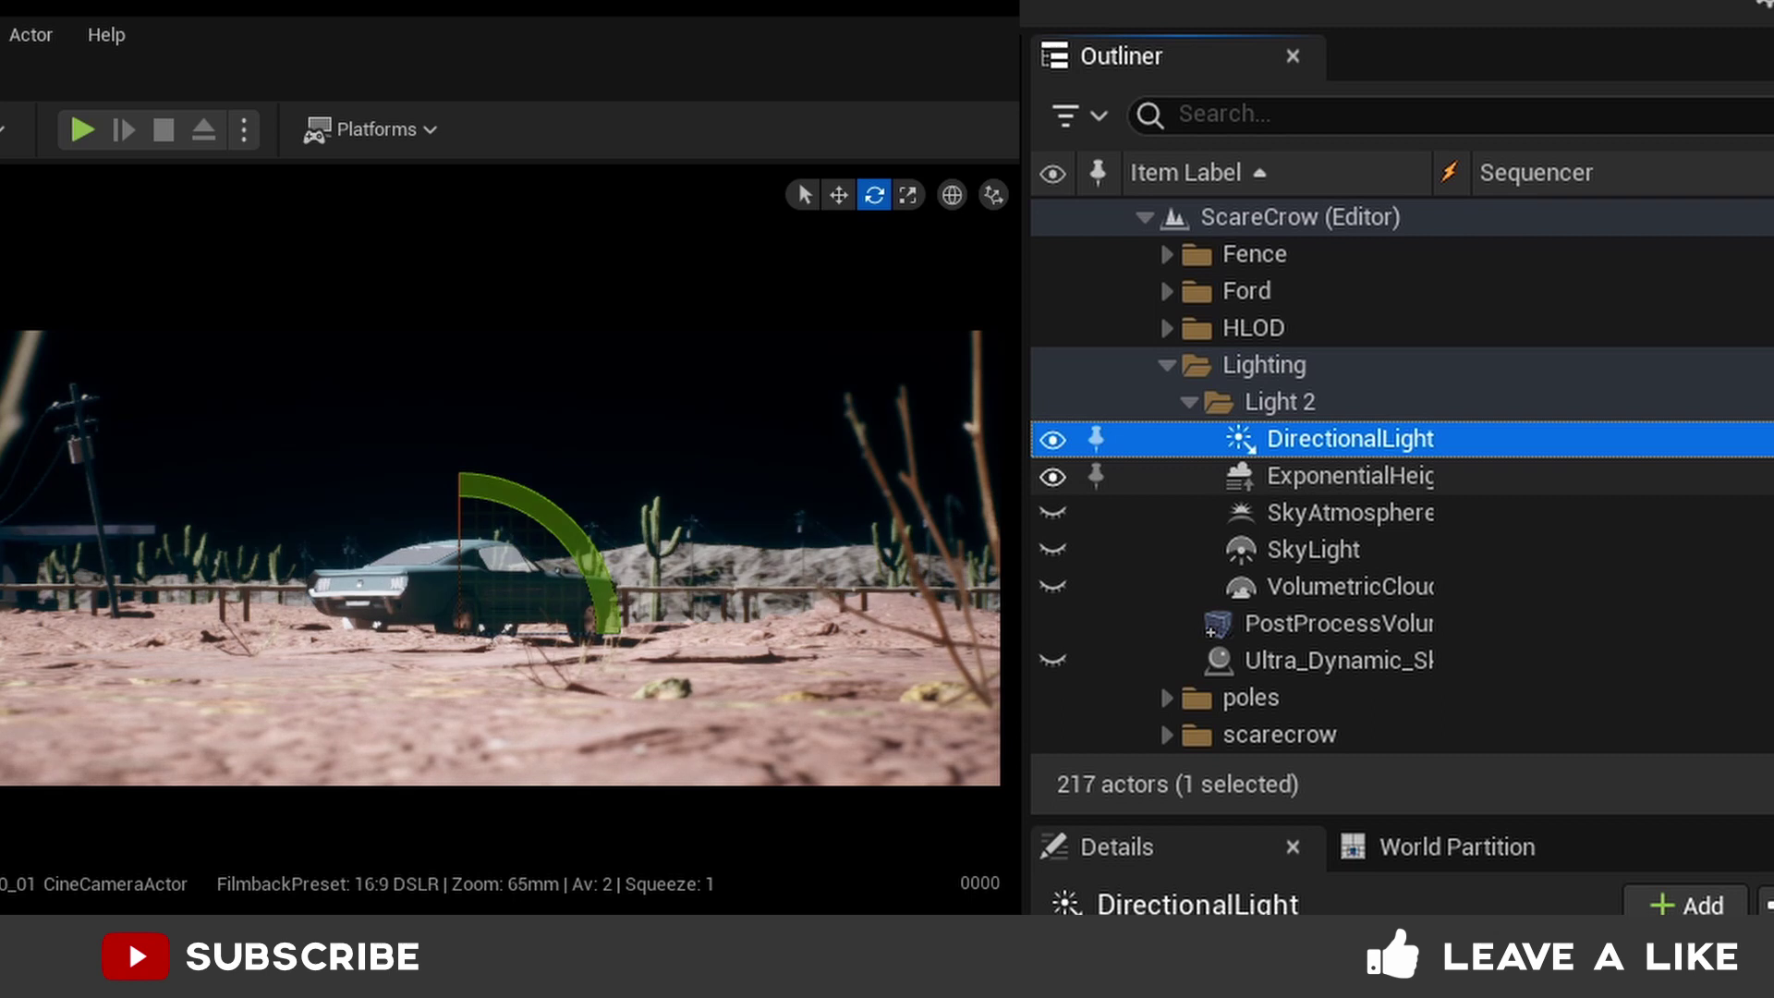
- Unhide the SkyAtmosphere, SkyLight and VolumetricCloud actors in the Light 2 folder, and switch the viewport to Detail Lighting
click(1054, 513)
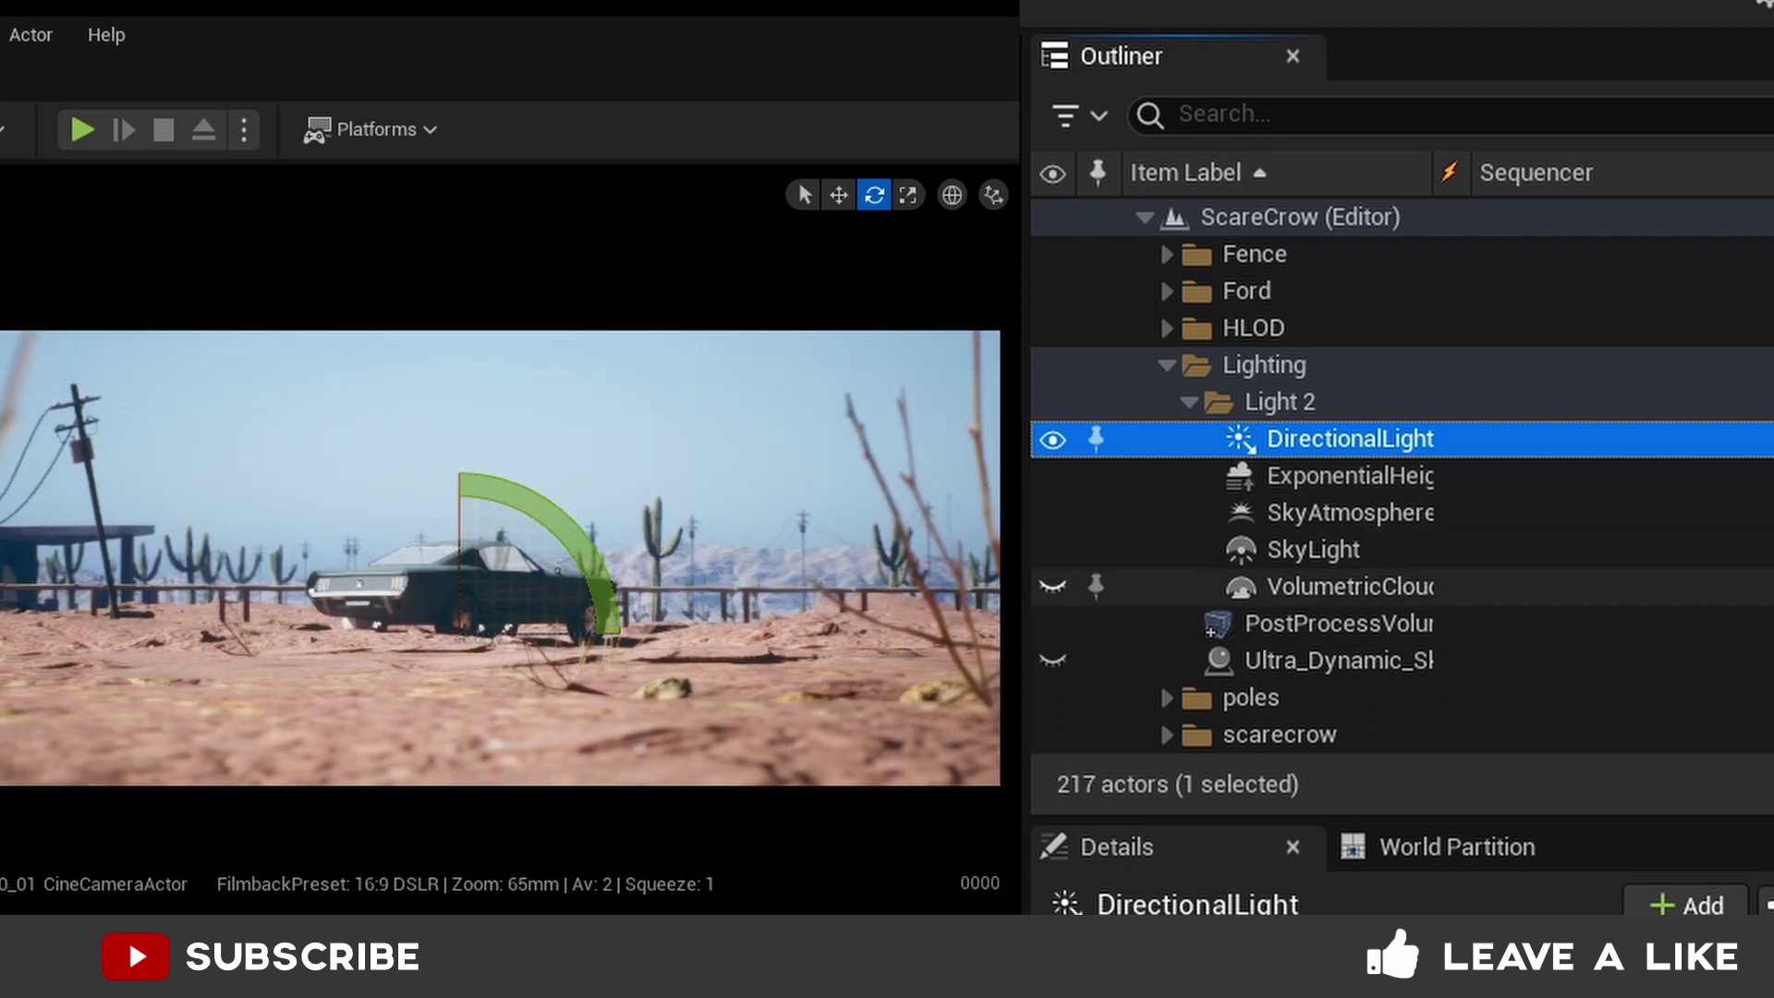
click(1054, 587)
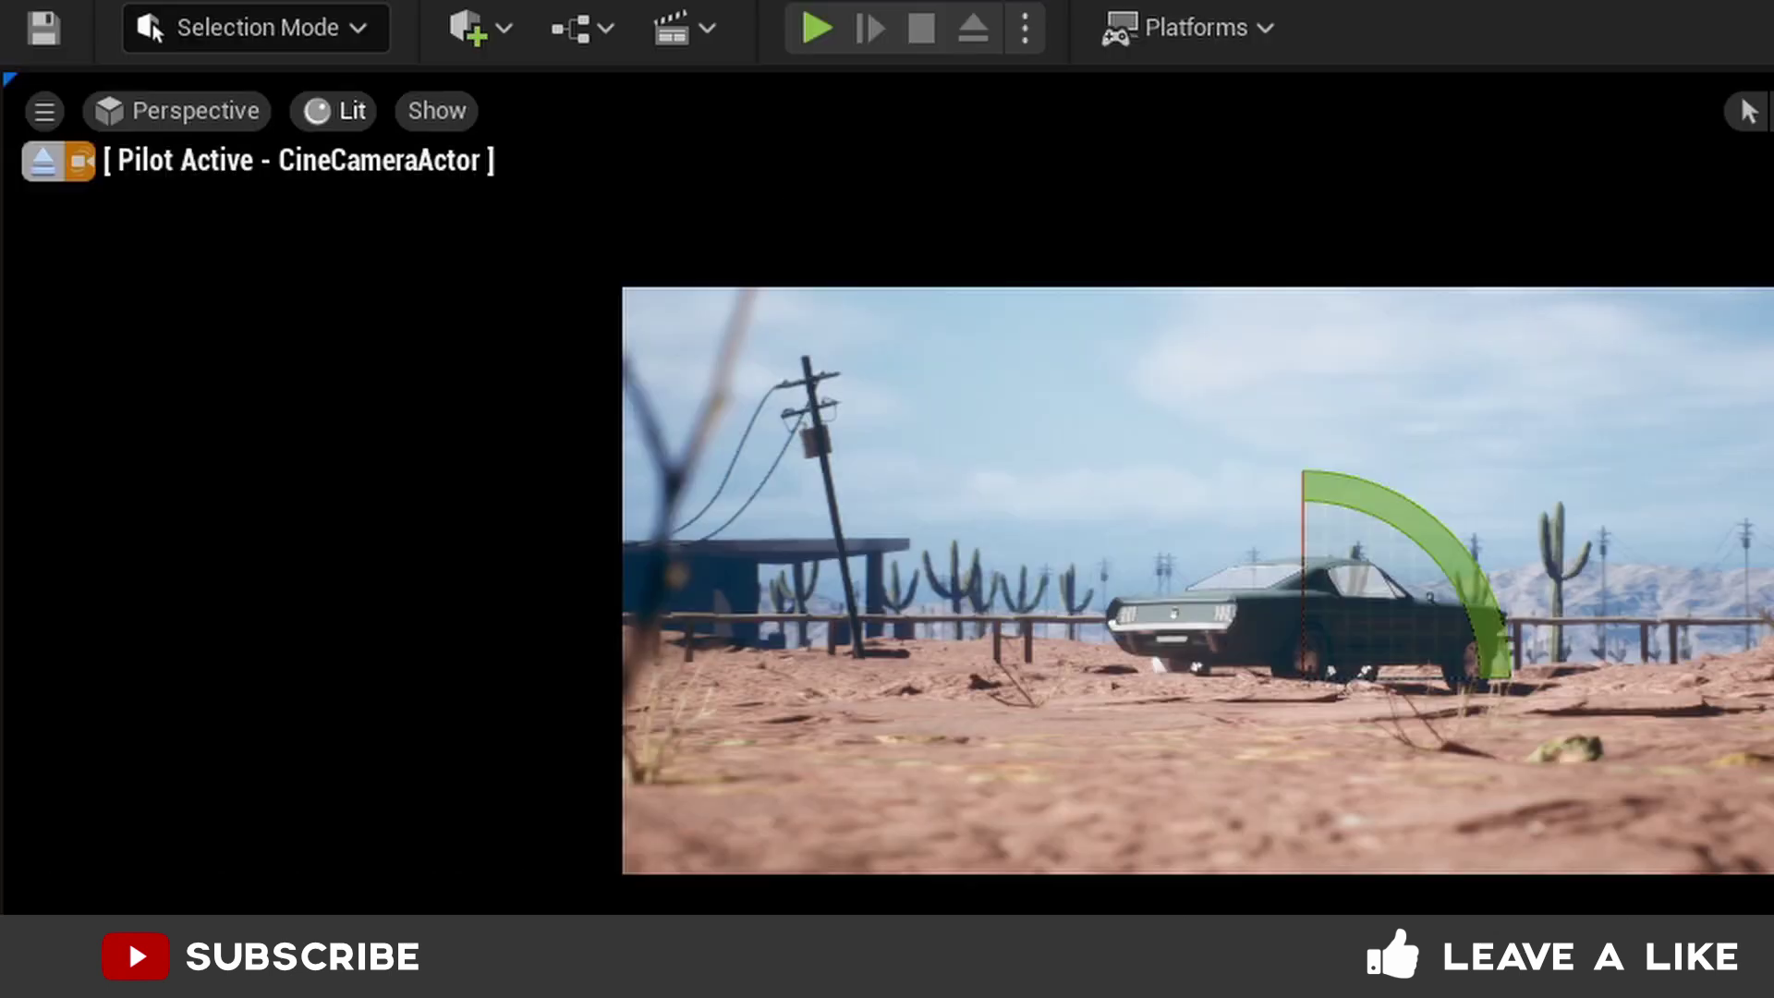
click(340, 111)
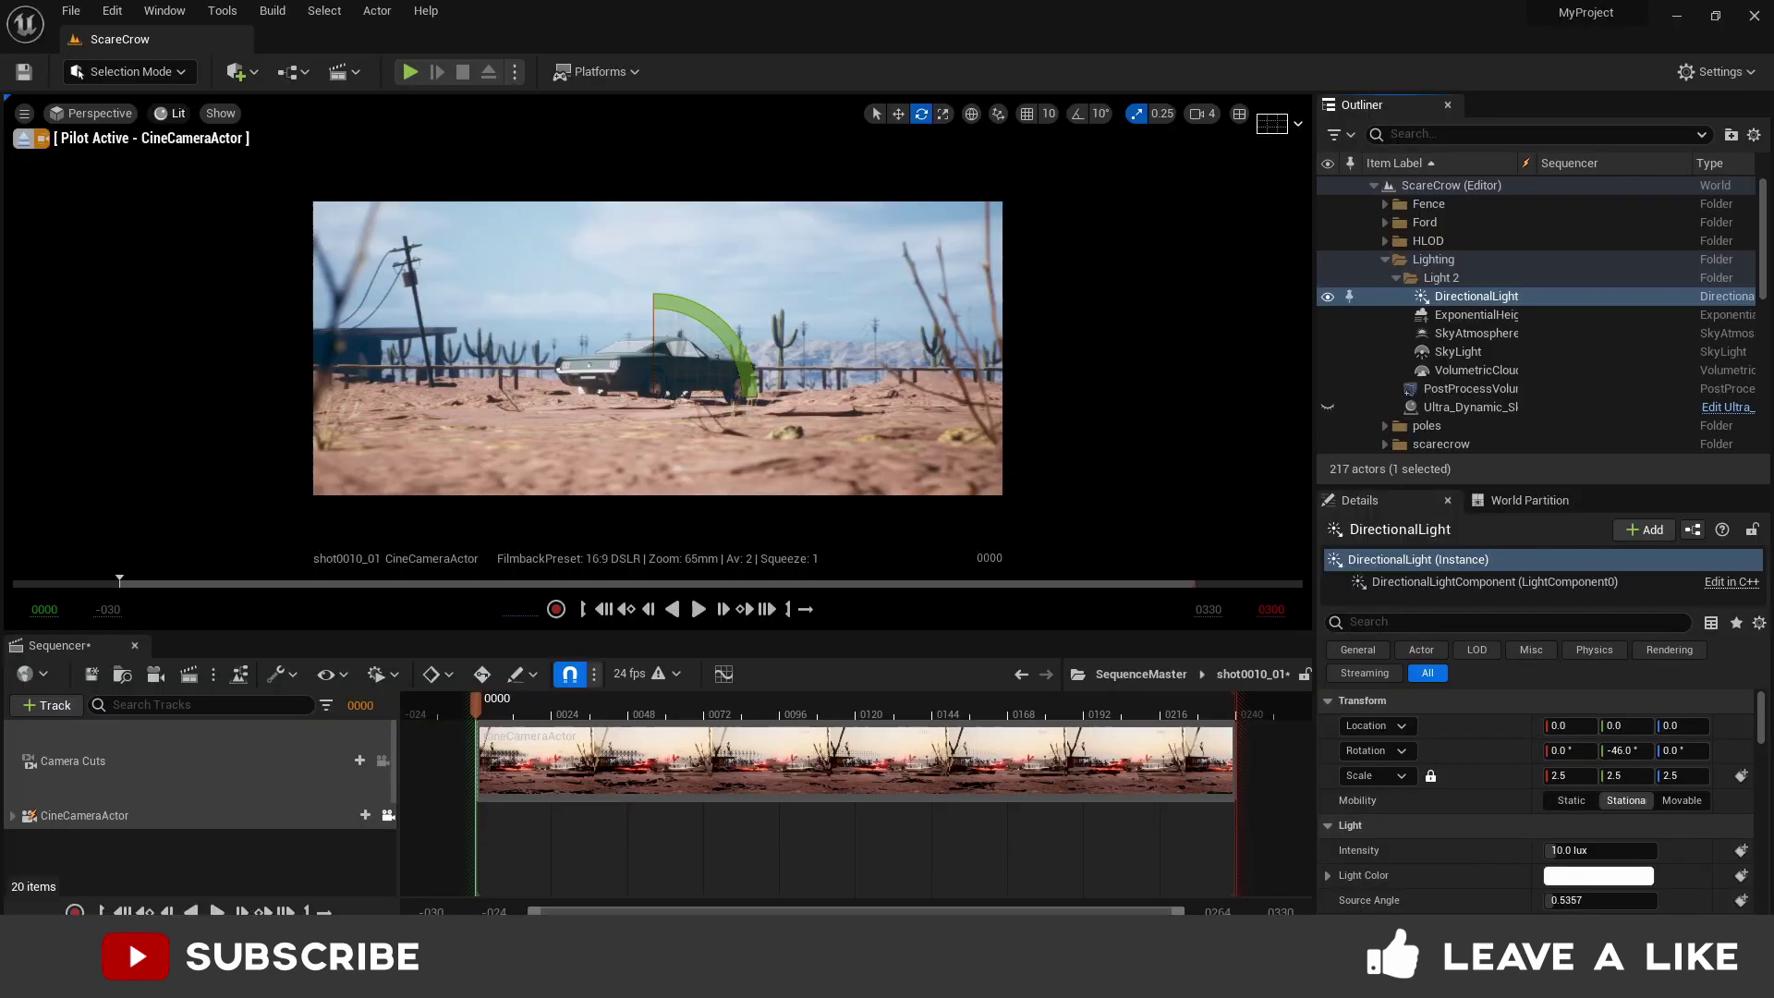
key(alt+5)
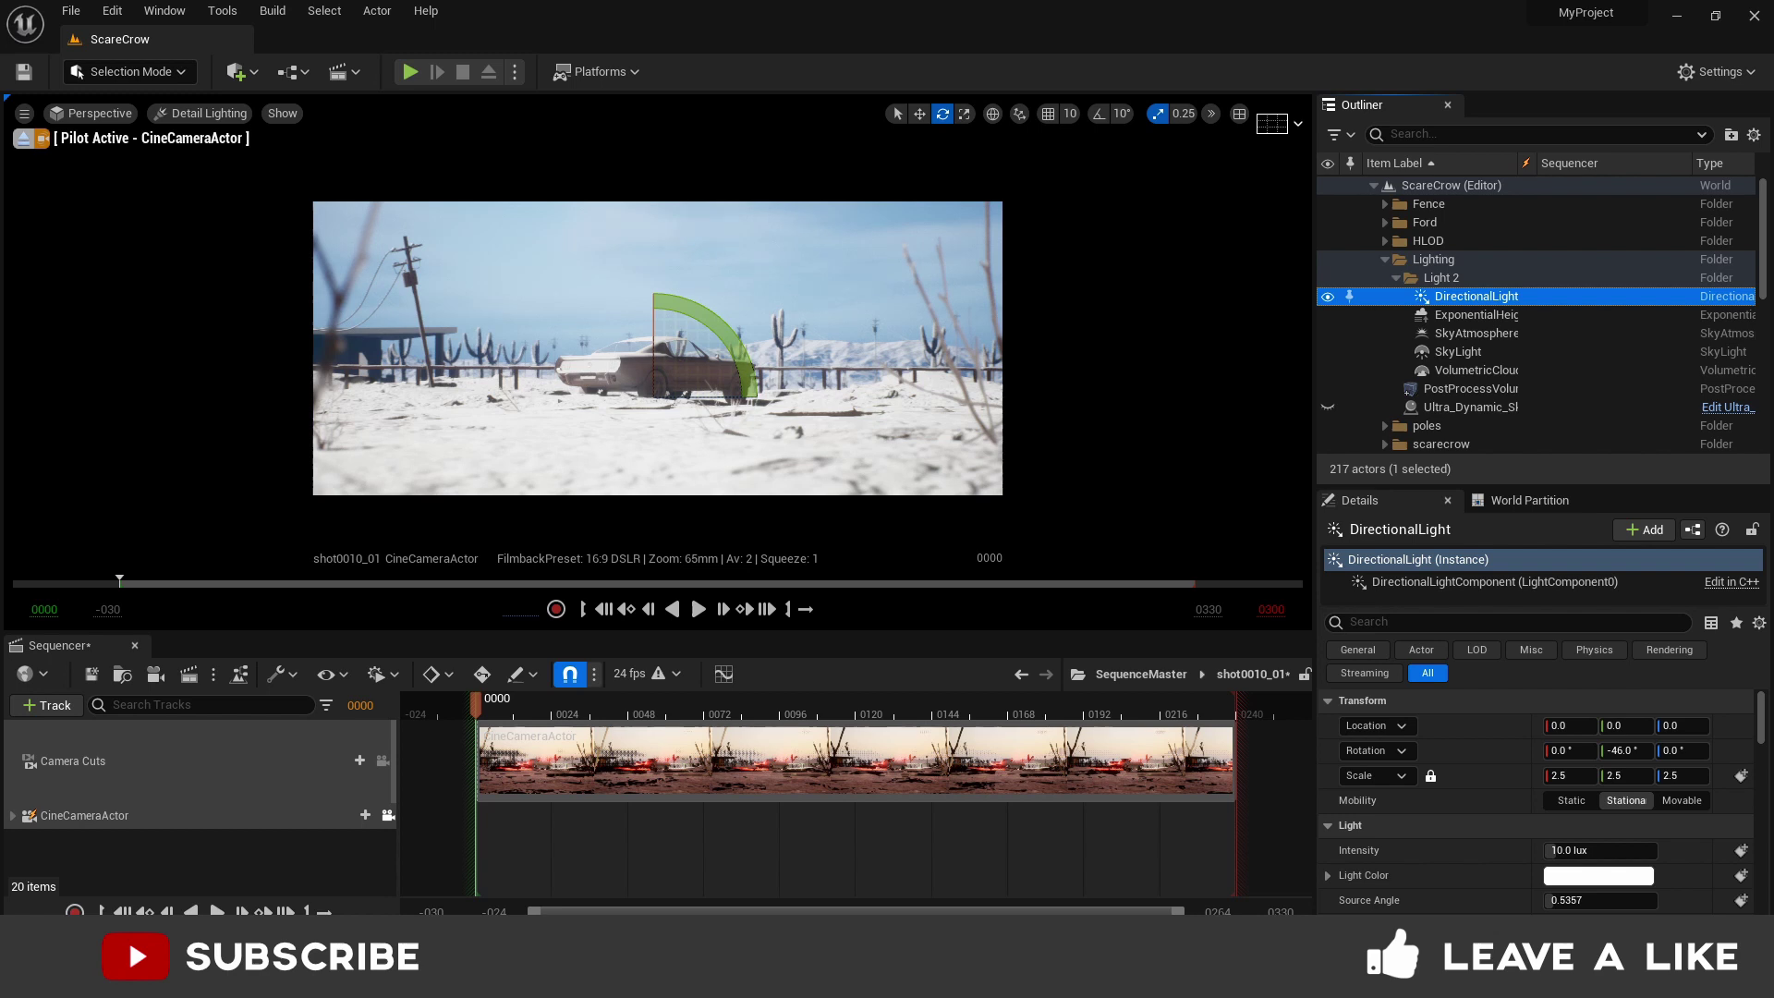
- Move the DirectionalLight to about X -1371 and Z 713, with the scene's editor icons displayed in the viewport
key(w)
drag(654, 340, 654, 246)
key(g)
drag(702, 307, 553, 305)
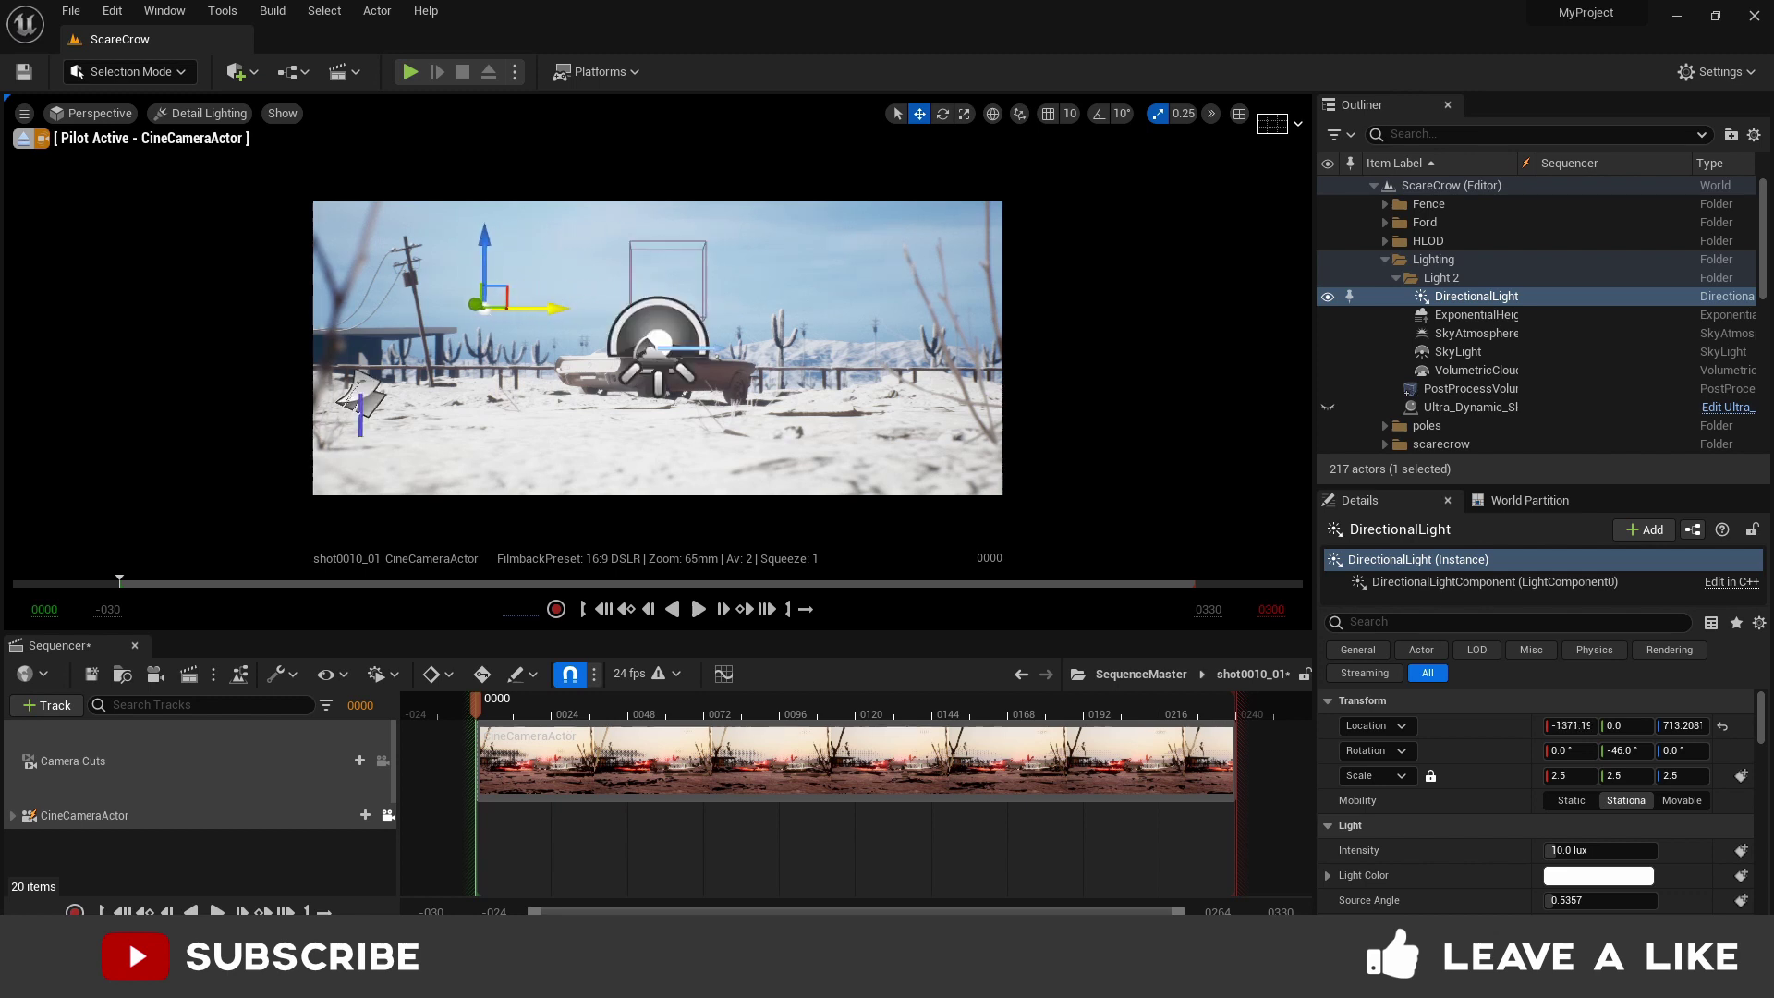
- Rotate the DirectionalLight freehand to a low sun angle that backlights the car, with the viewport's gizmo displayed
key(e)
key(g)
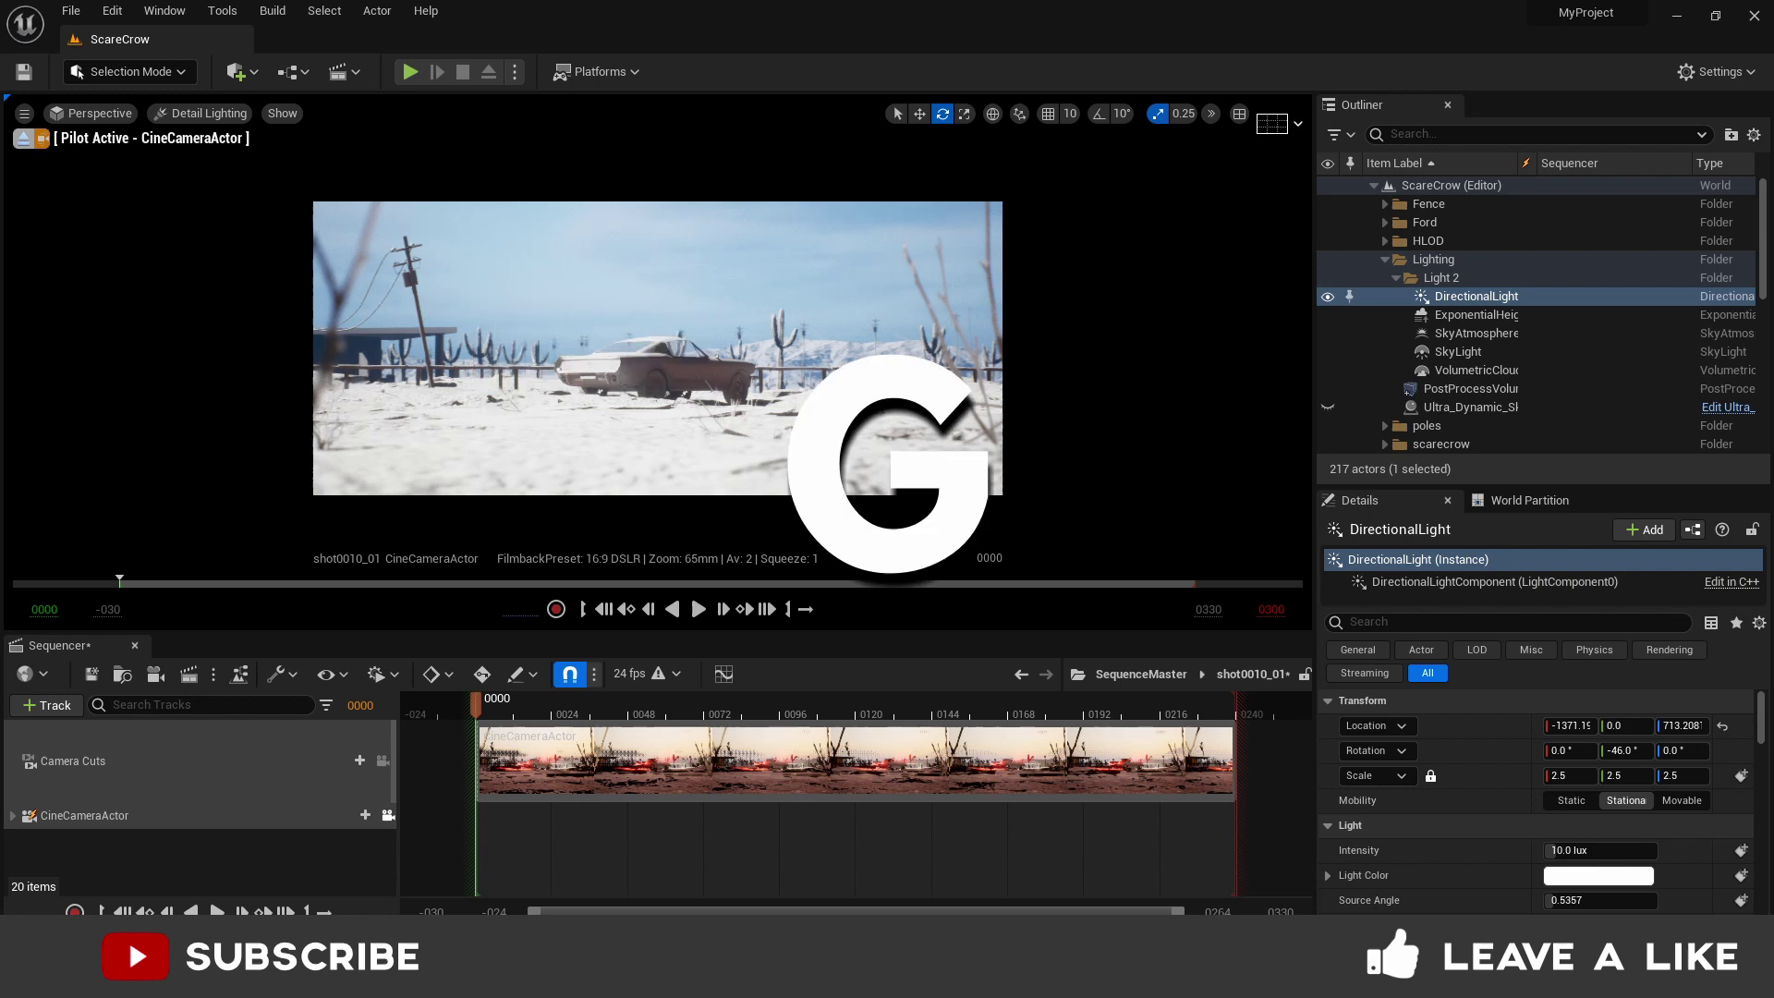
key(g)
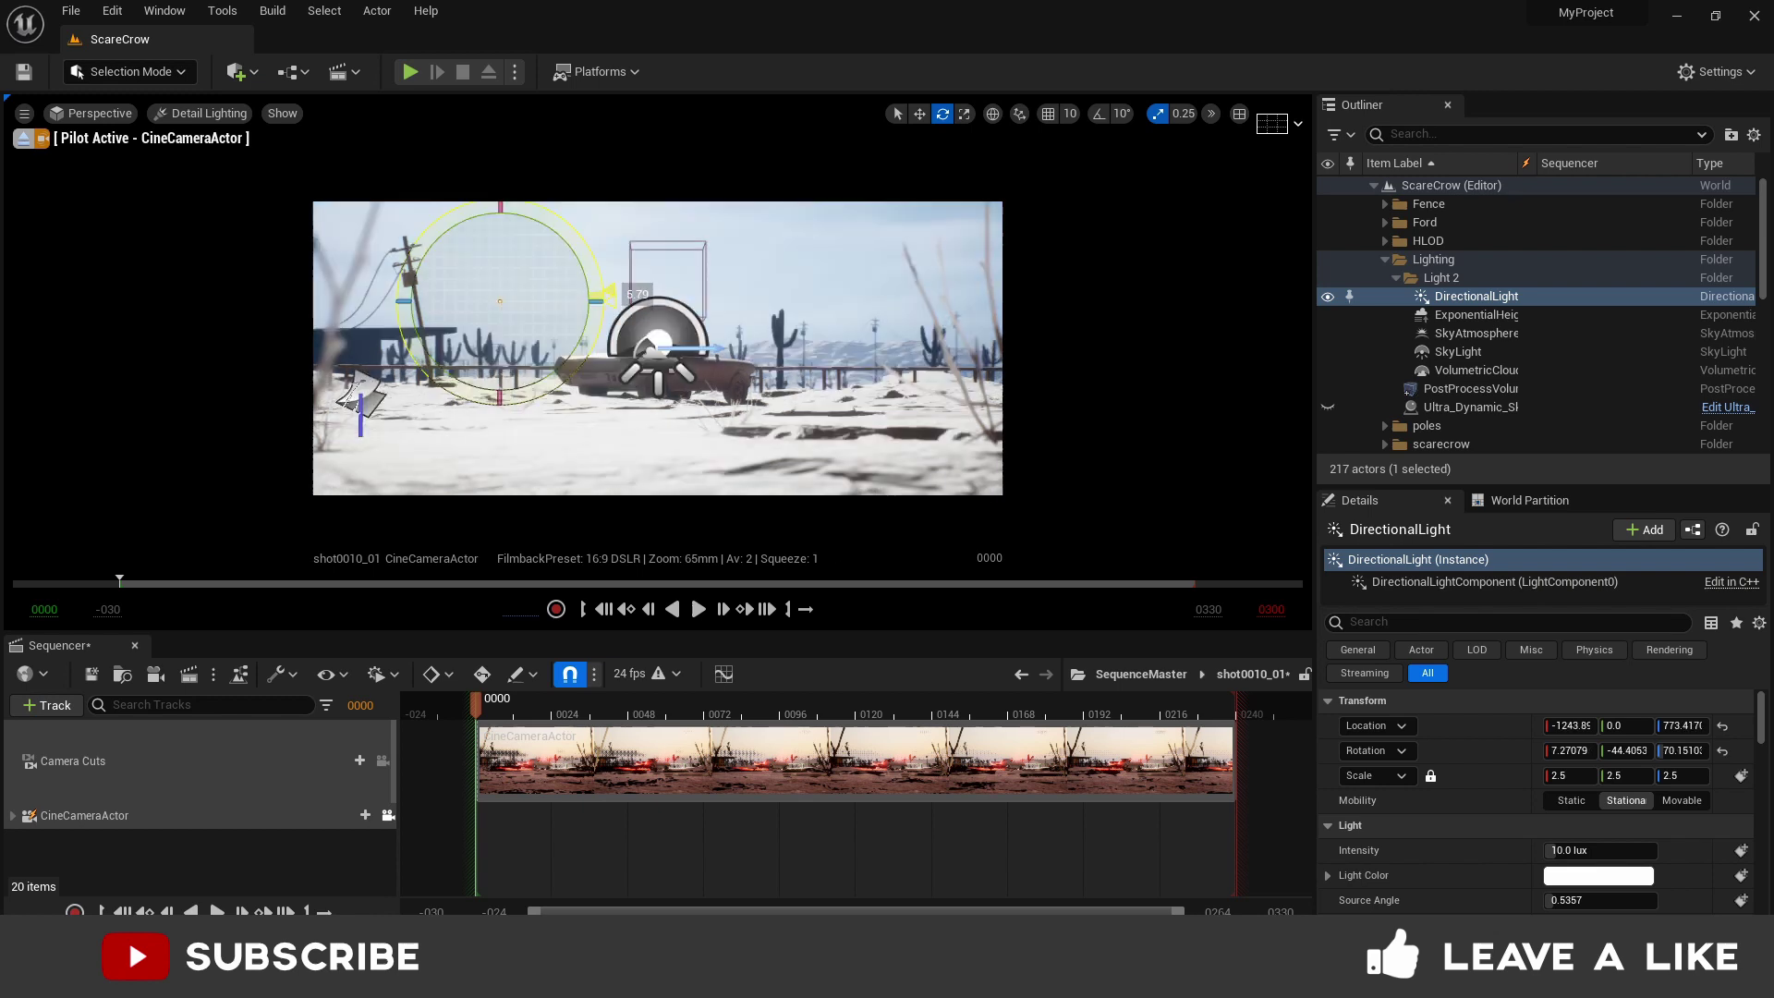
drag(606, 298, 489, 411)
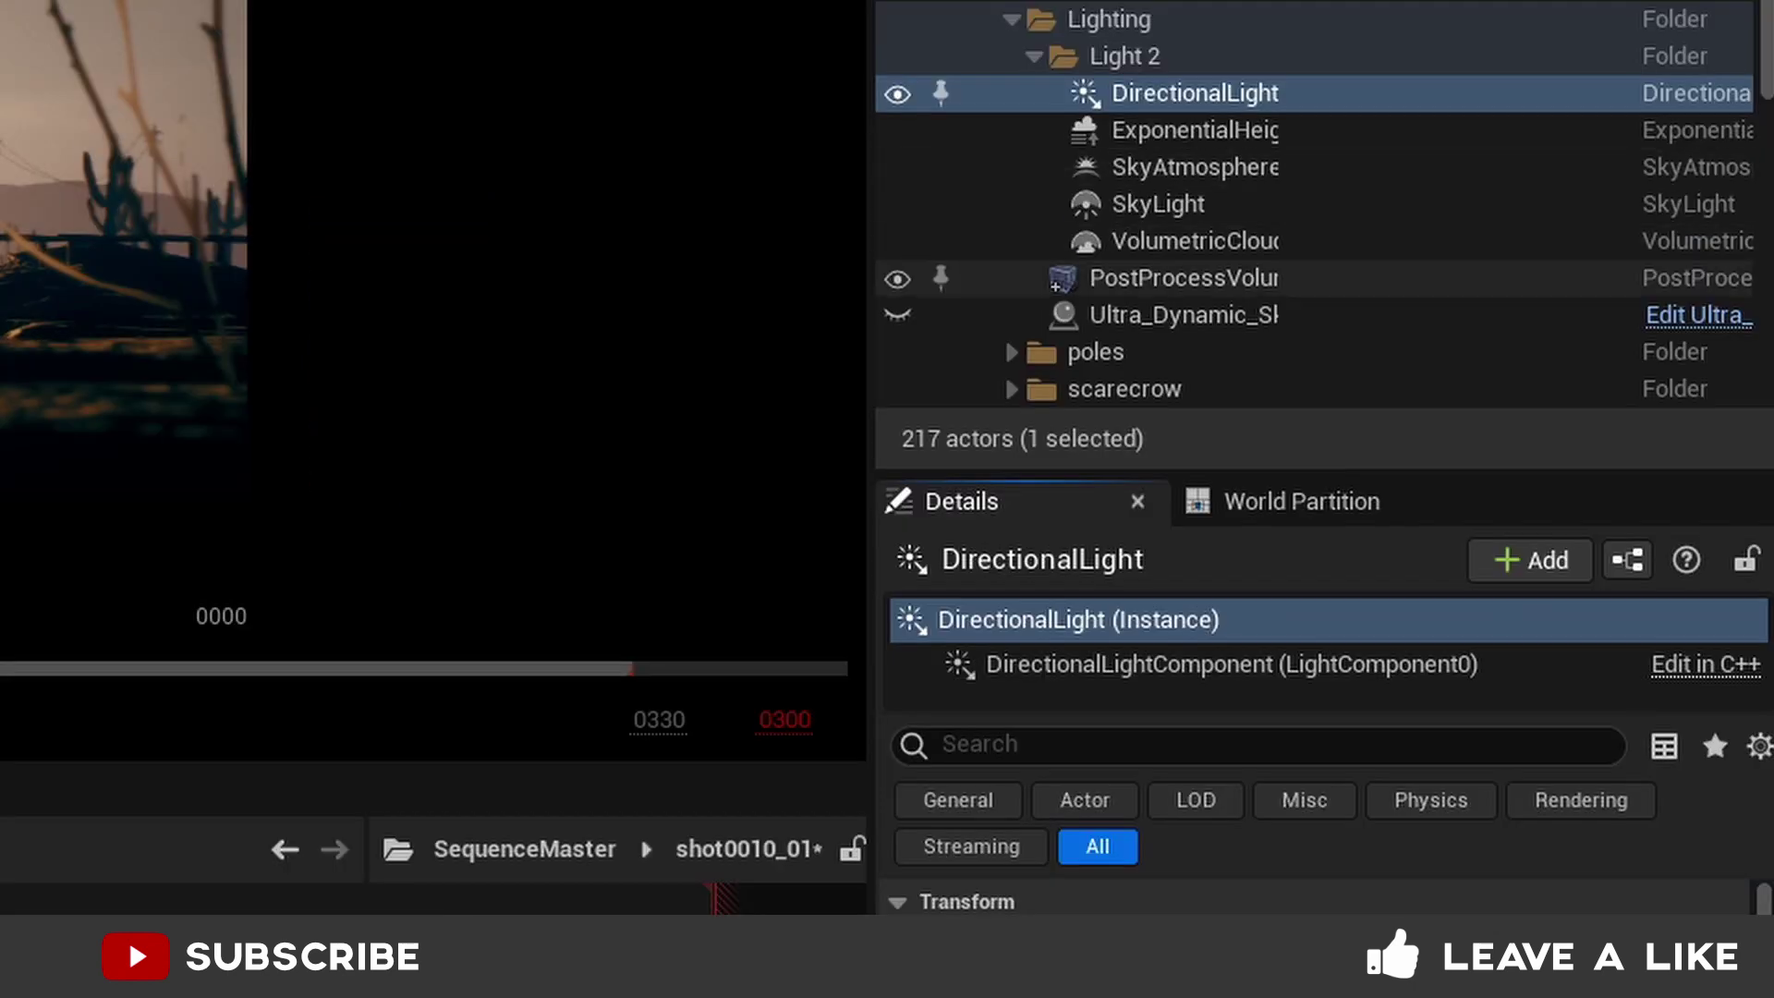
- Filter the PostProcessVolume's properties for "exp", enable the Metering Mode override and set it to Manual
click(1192, 278)
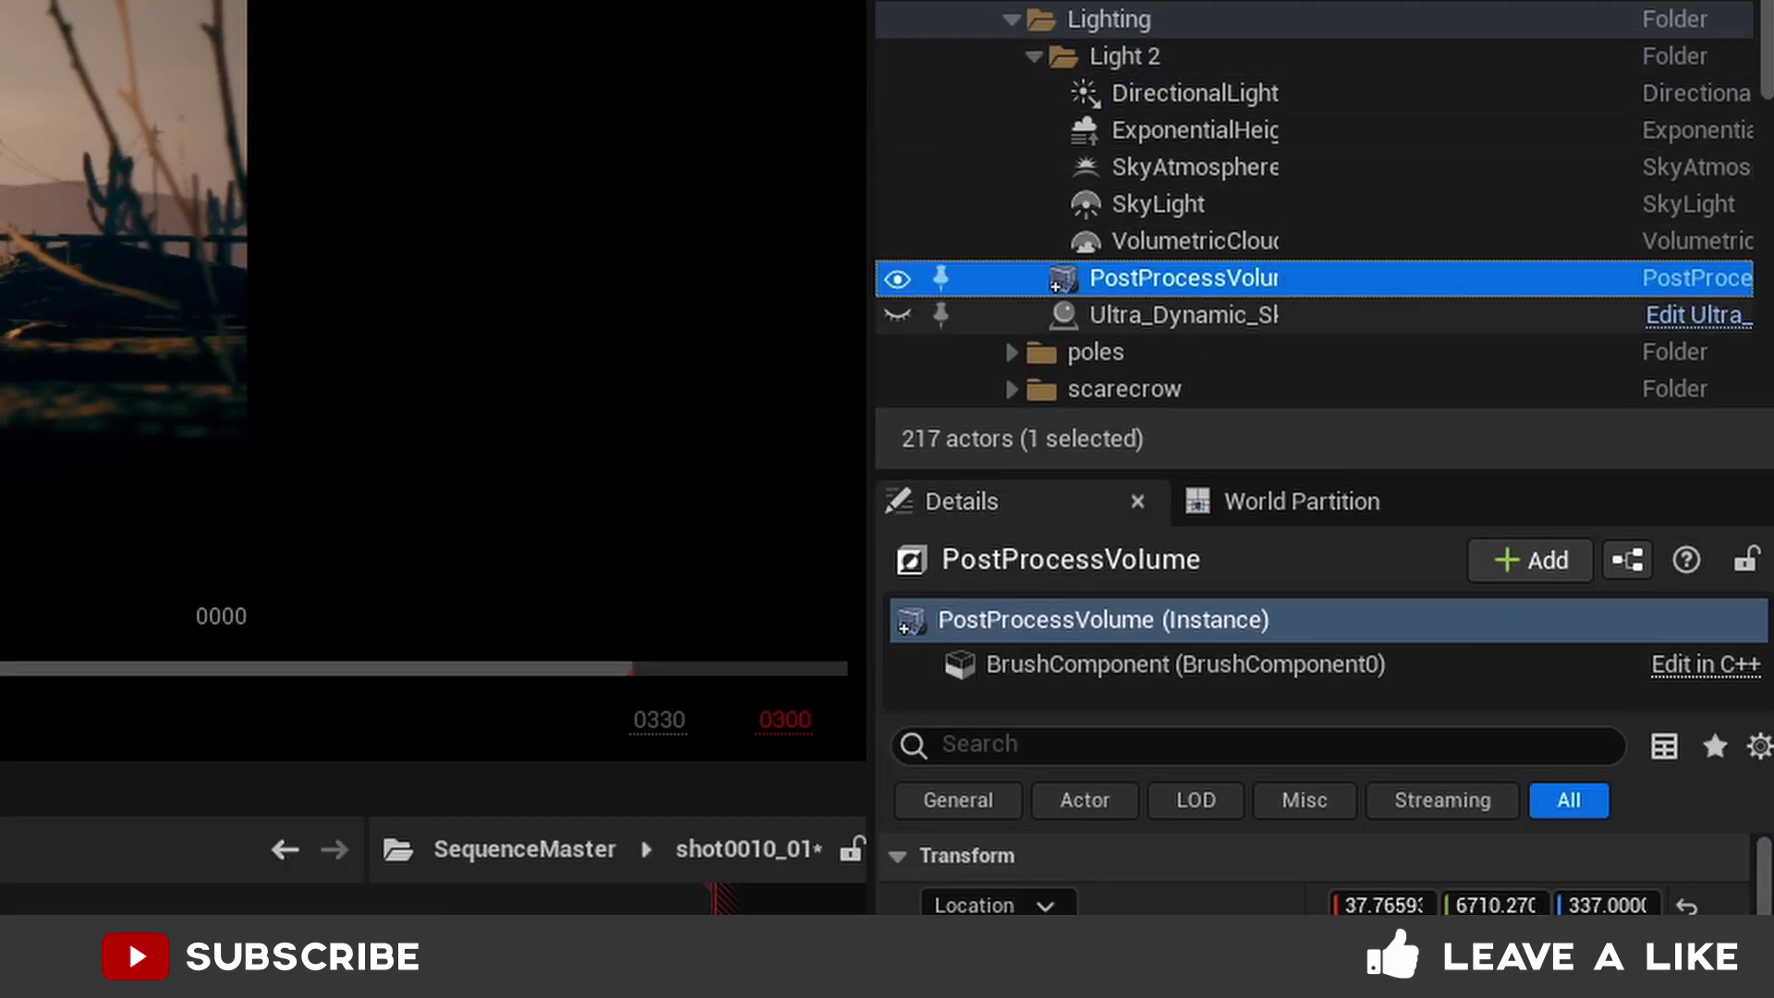
click(1192, 745)
text(expo)
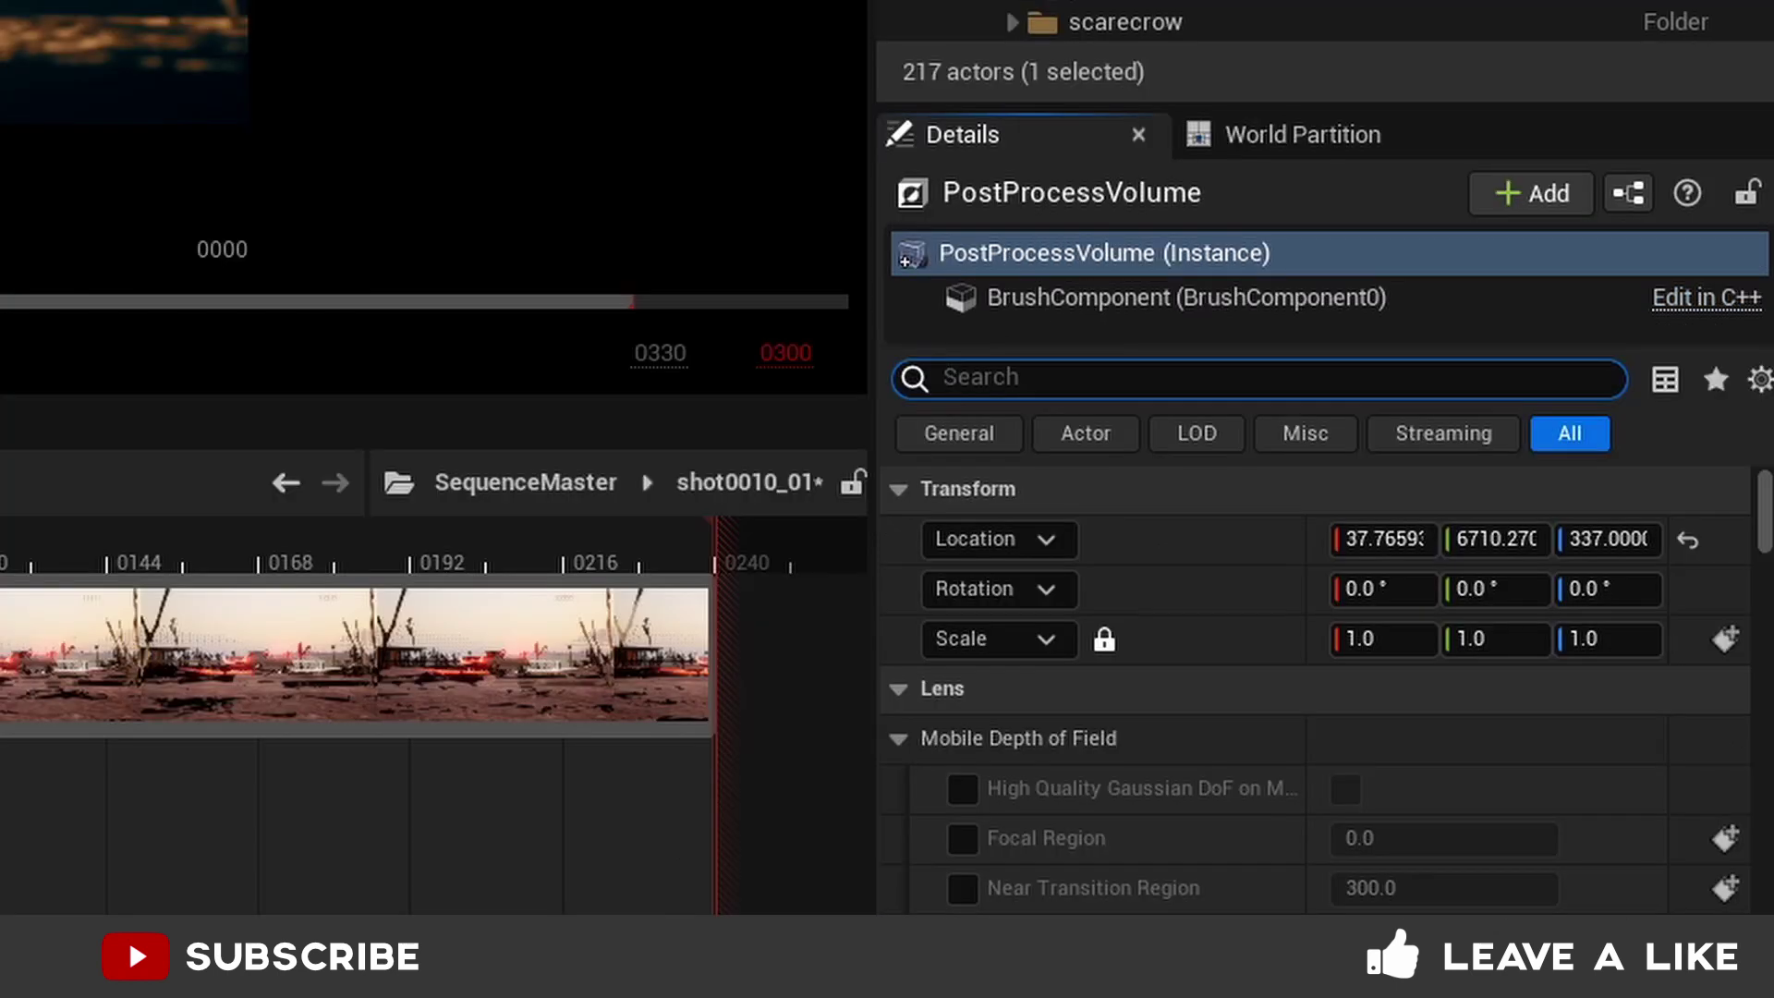
text(exp)
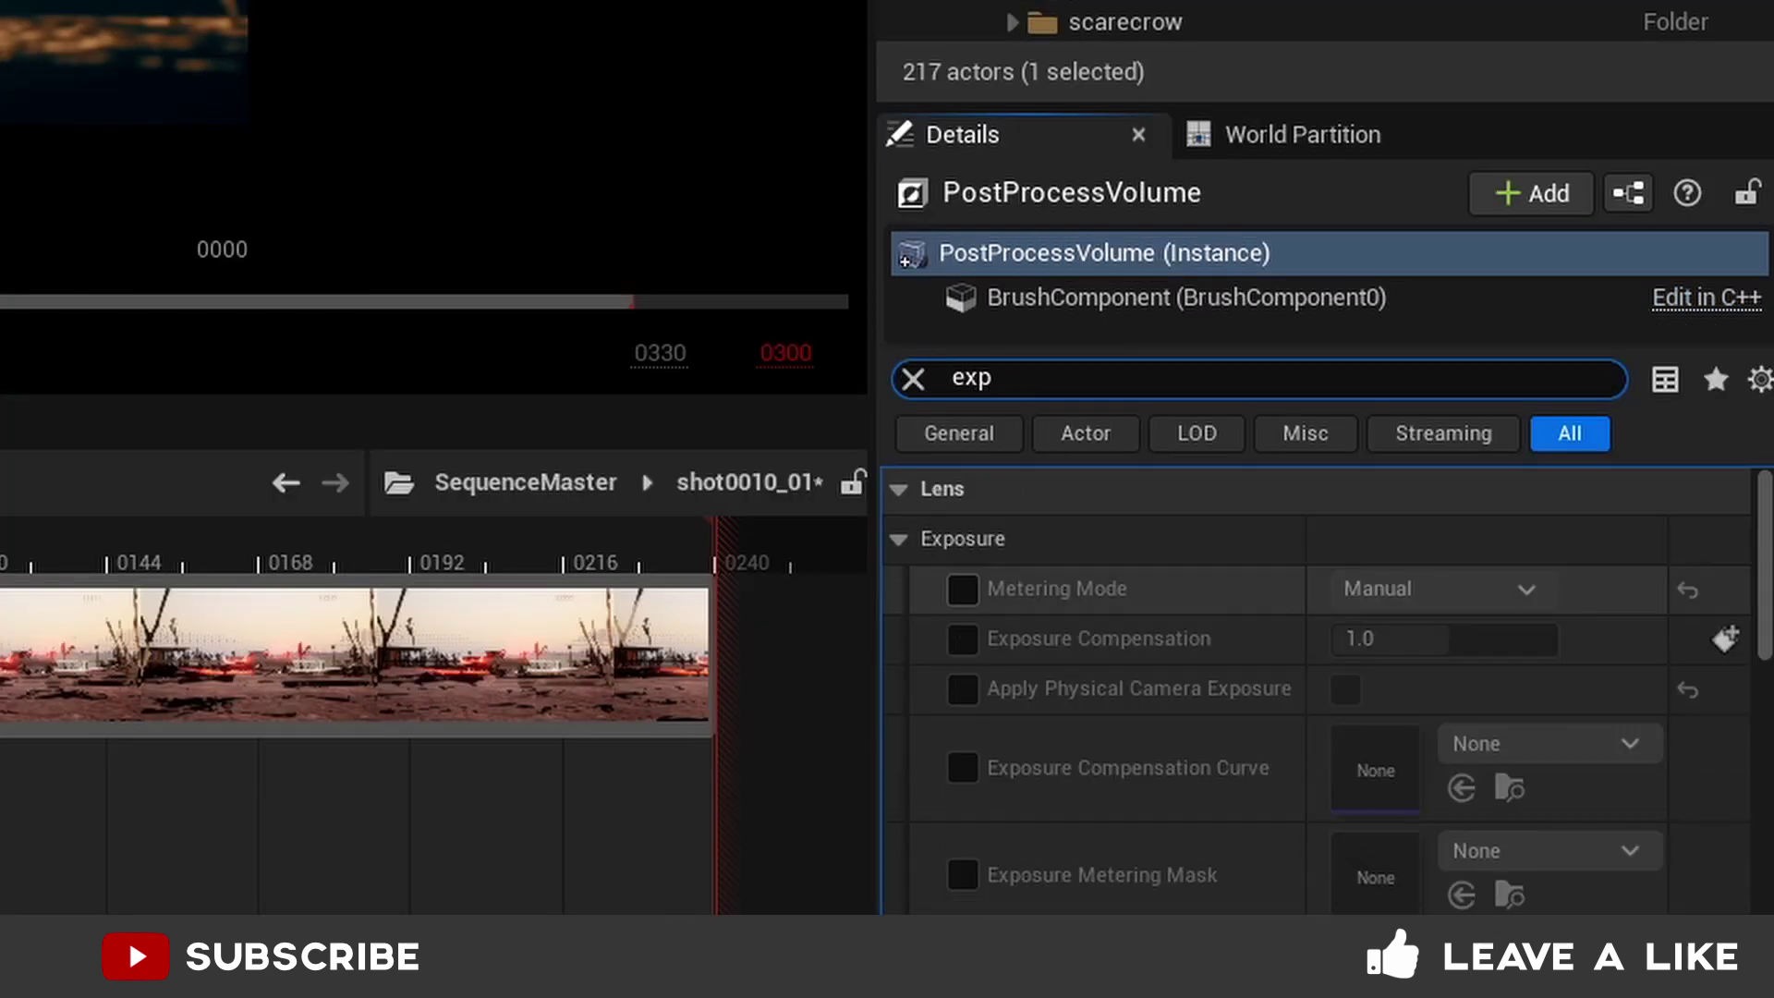
click(962, 589)
click(1442, 588)
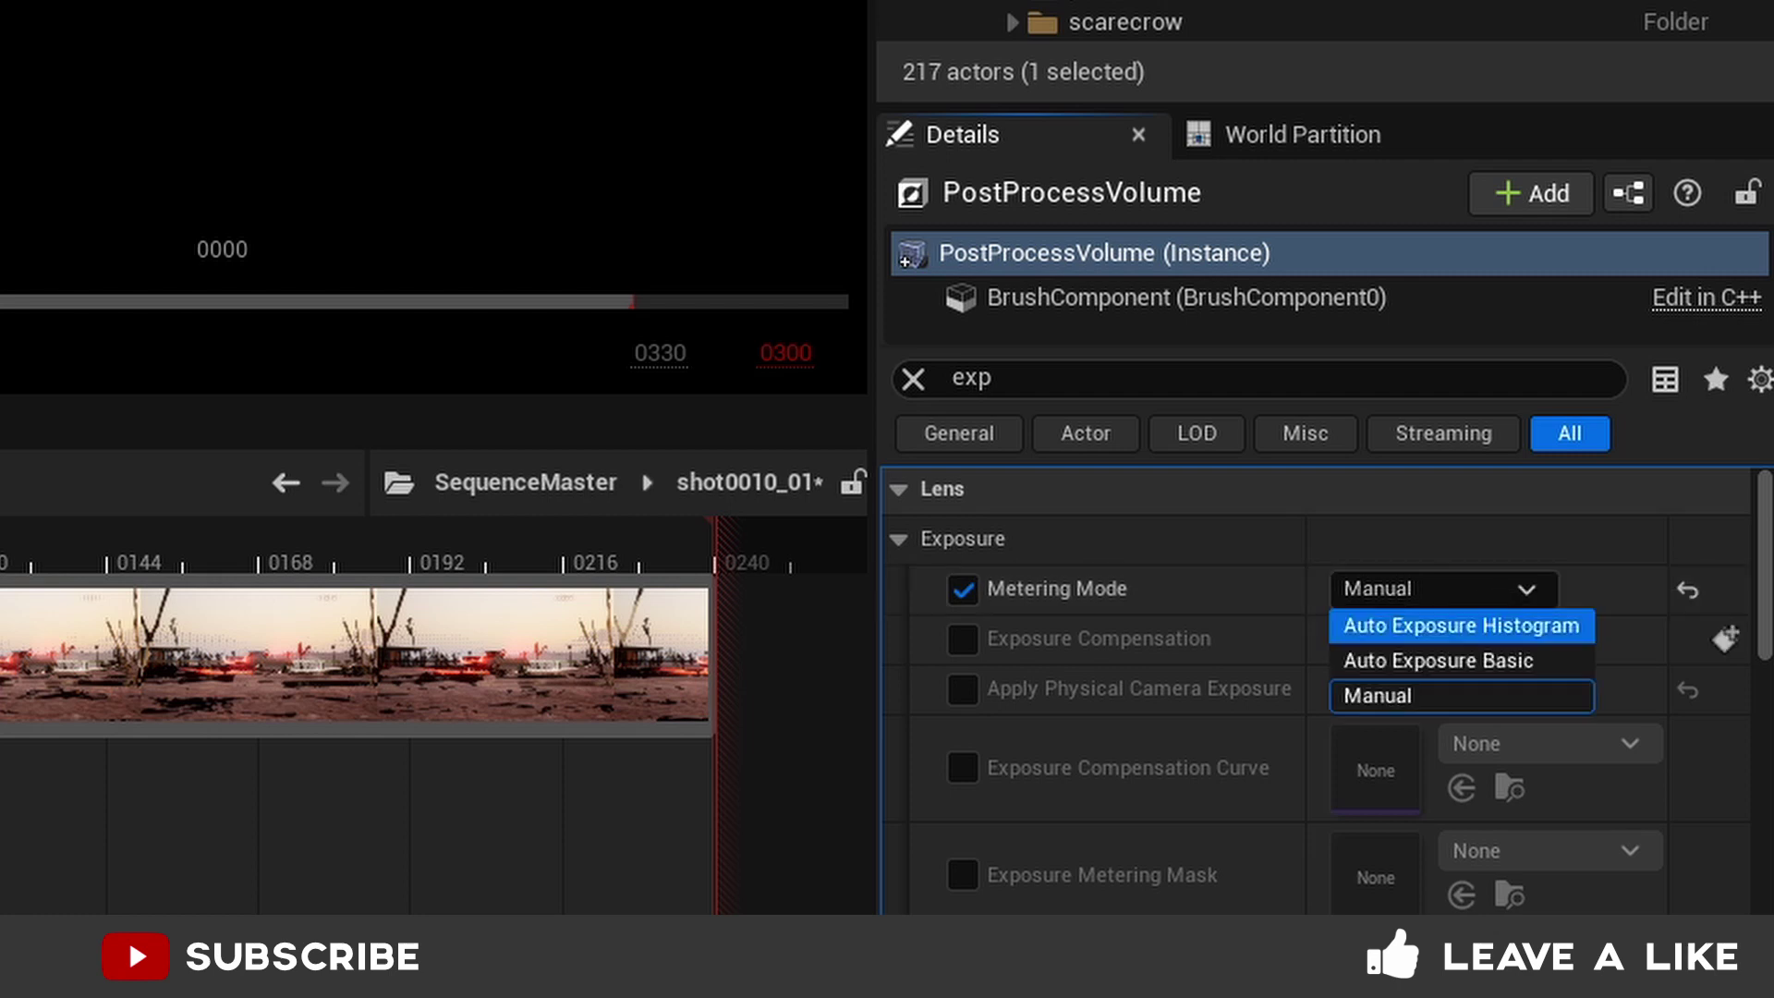
click(1441, 695)
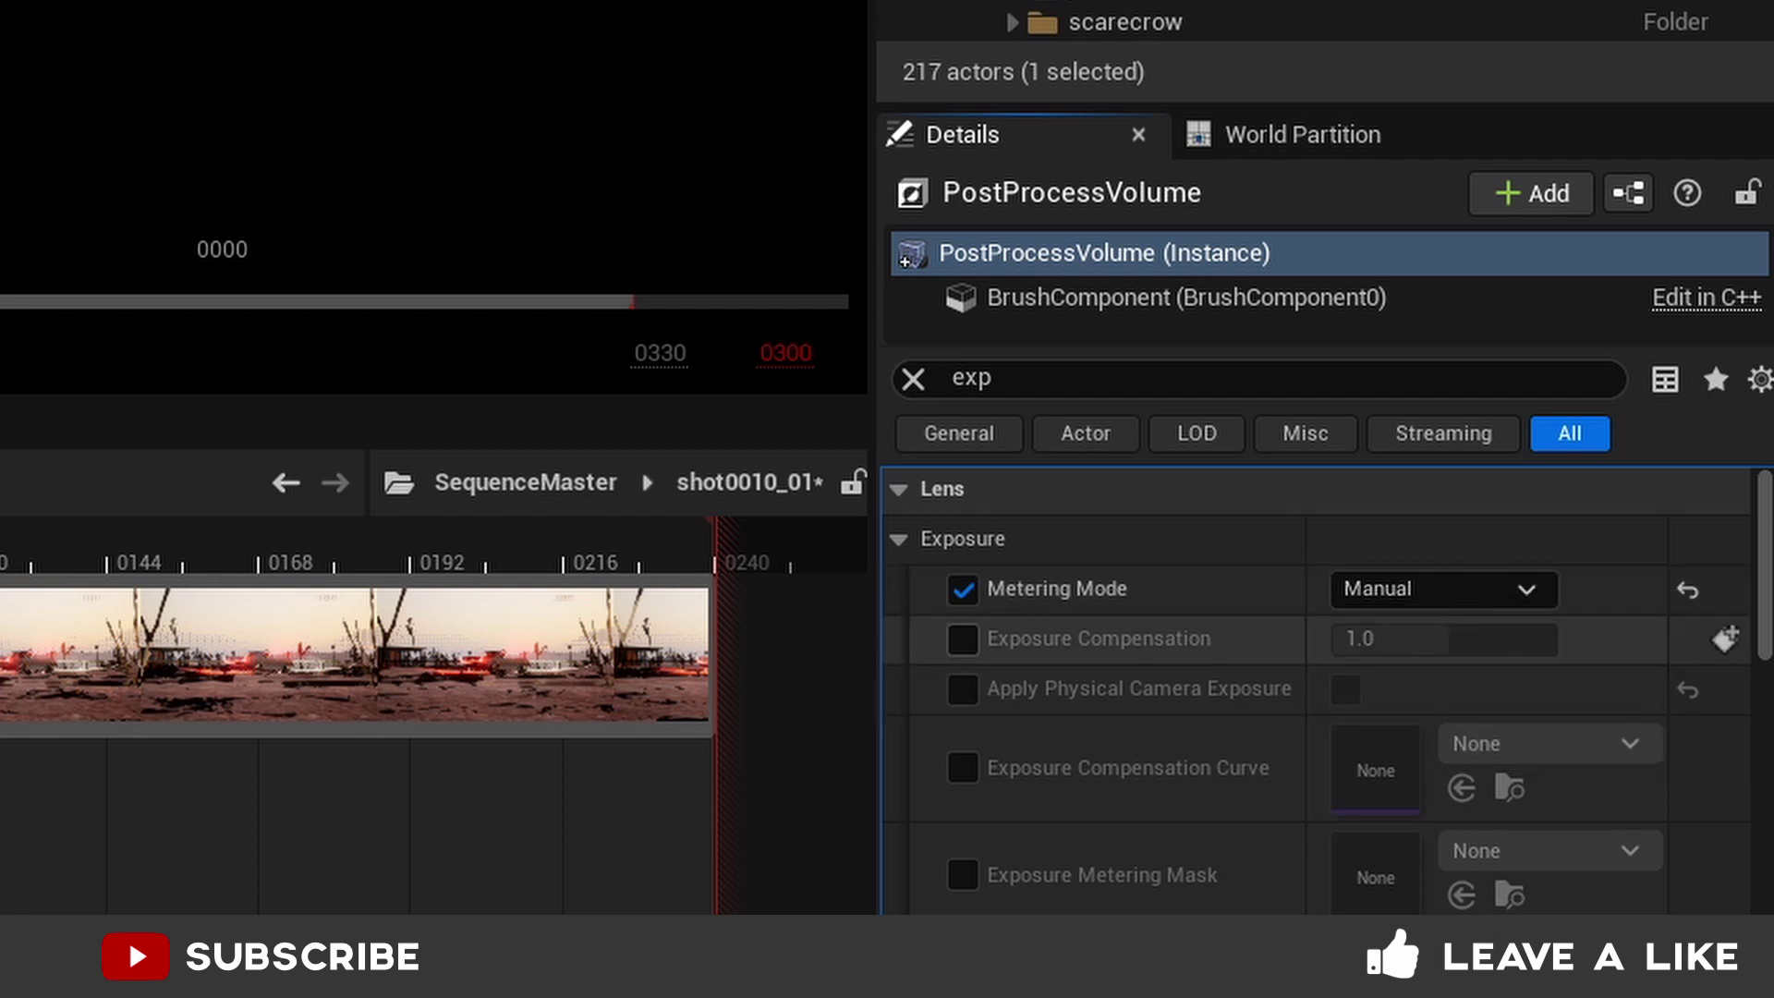
- Enable the Exposure Compensation and Apply Physical Camera Exposure overrides, try another compensation value, and reset the compensation to 1.0
click(962, 638)
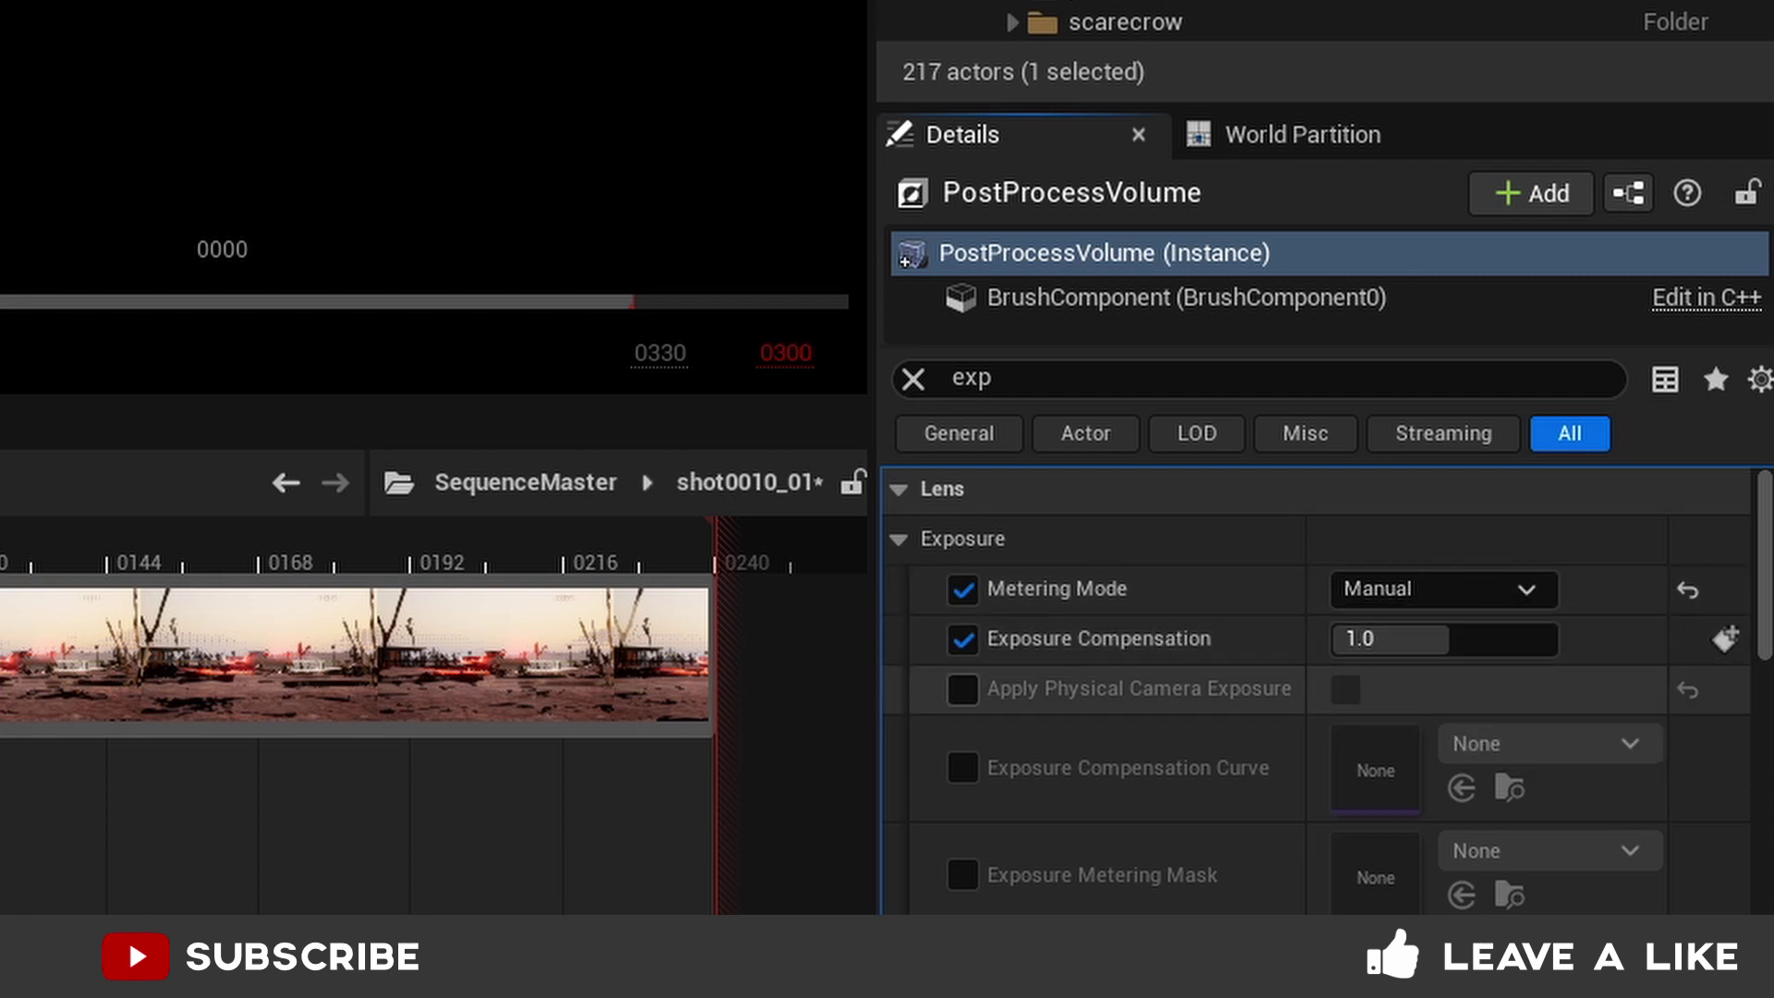
click(962, 688)
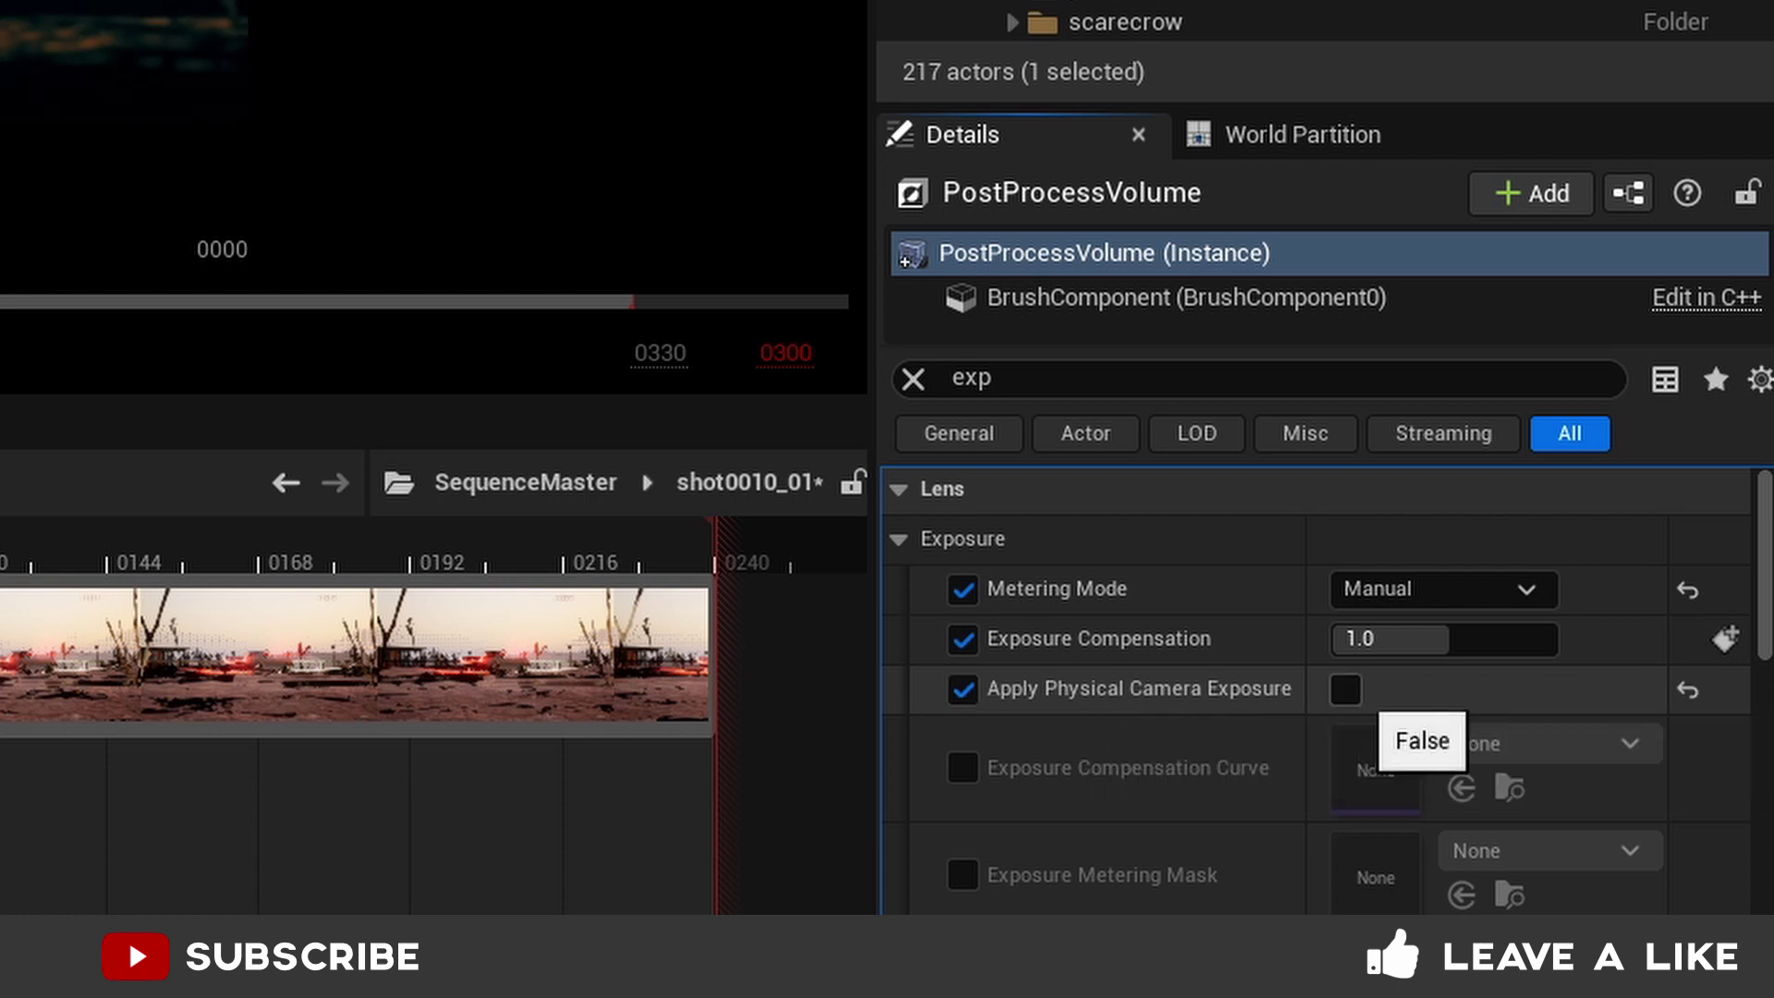
mouse_move(1386, 639)
mouse_down()
mouse_move(1469, 639)
mouse_move(1377, 639)
mouse_up()
click(1687, 639)
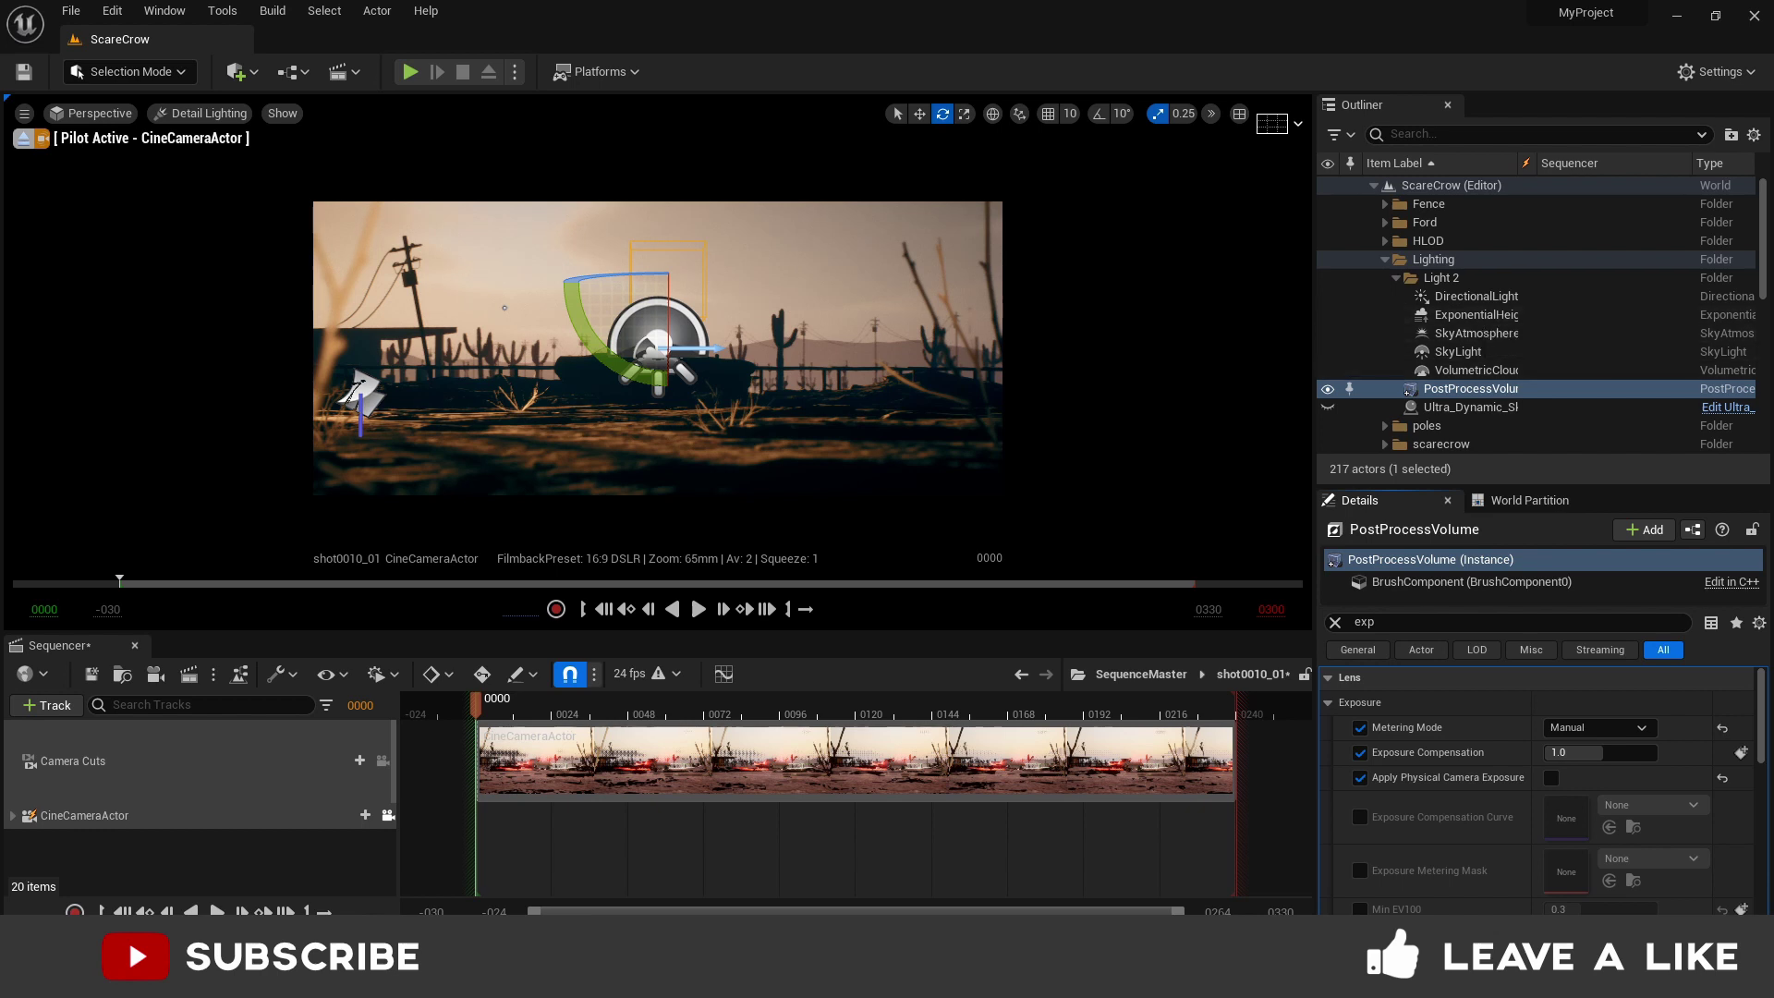
- Filter the ExponentialHeightFog's properties for "vol" and enable Volumetric Fog
click(1458, 352)
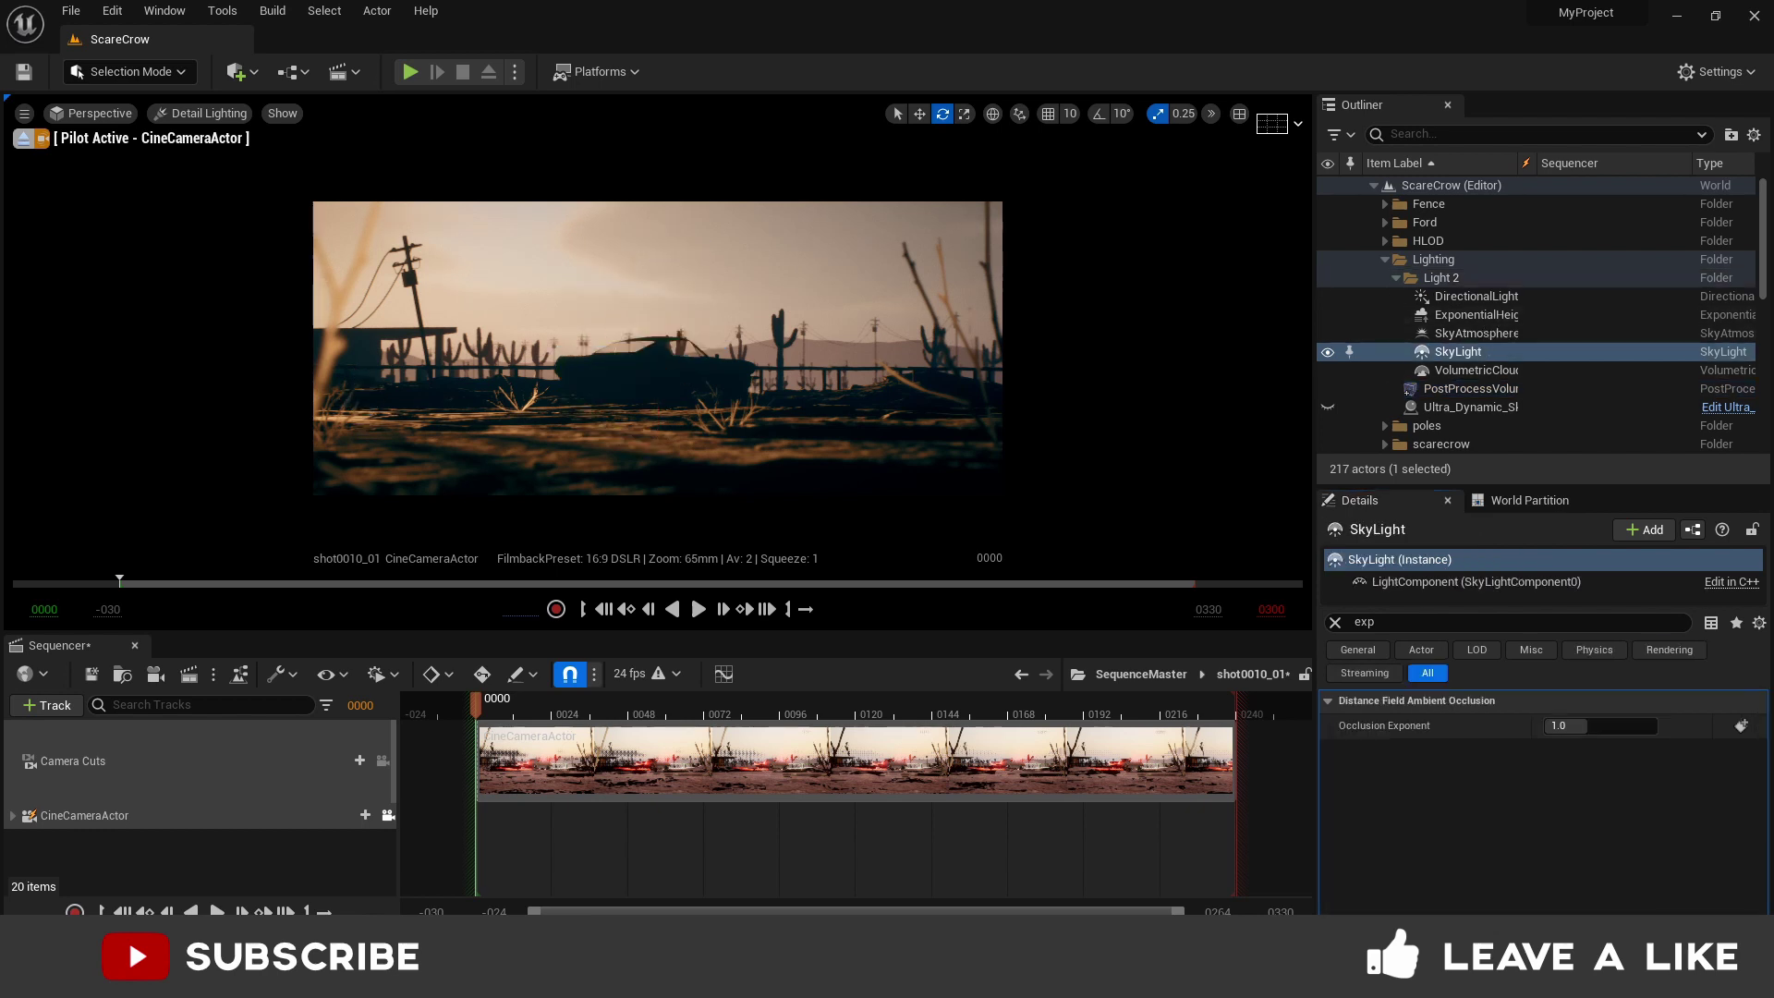
key(Escape)
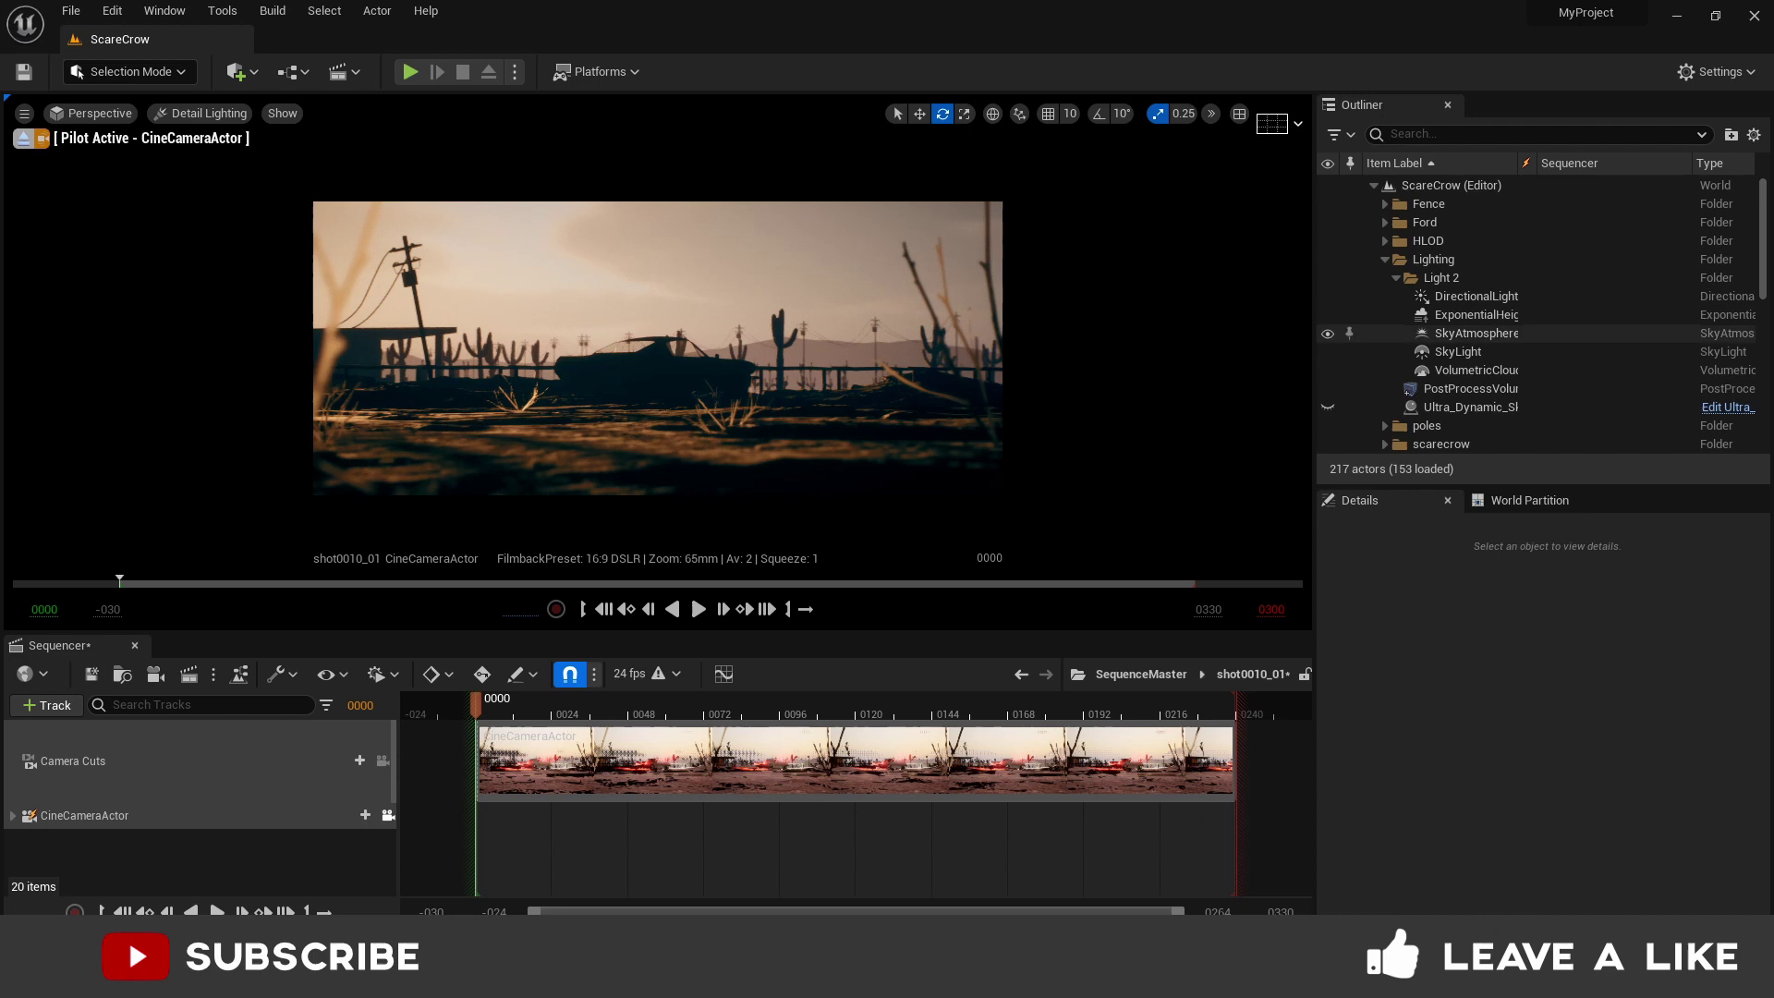
click(1476, 315)
click(1478, 623)
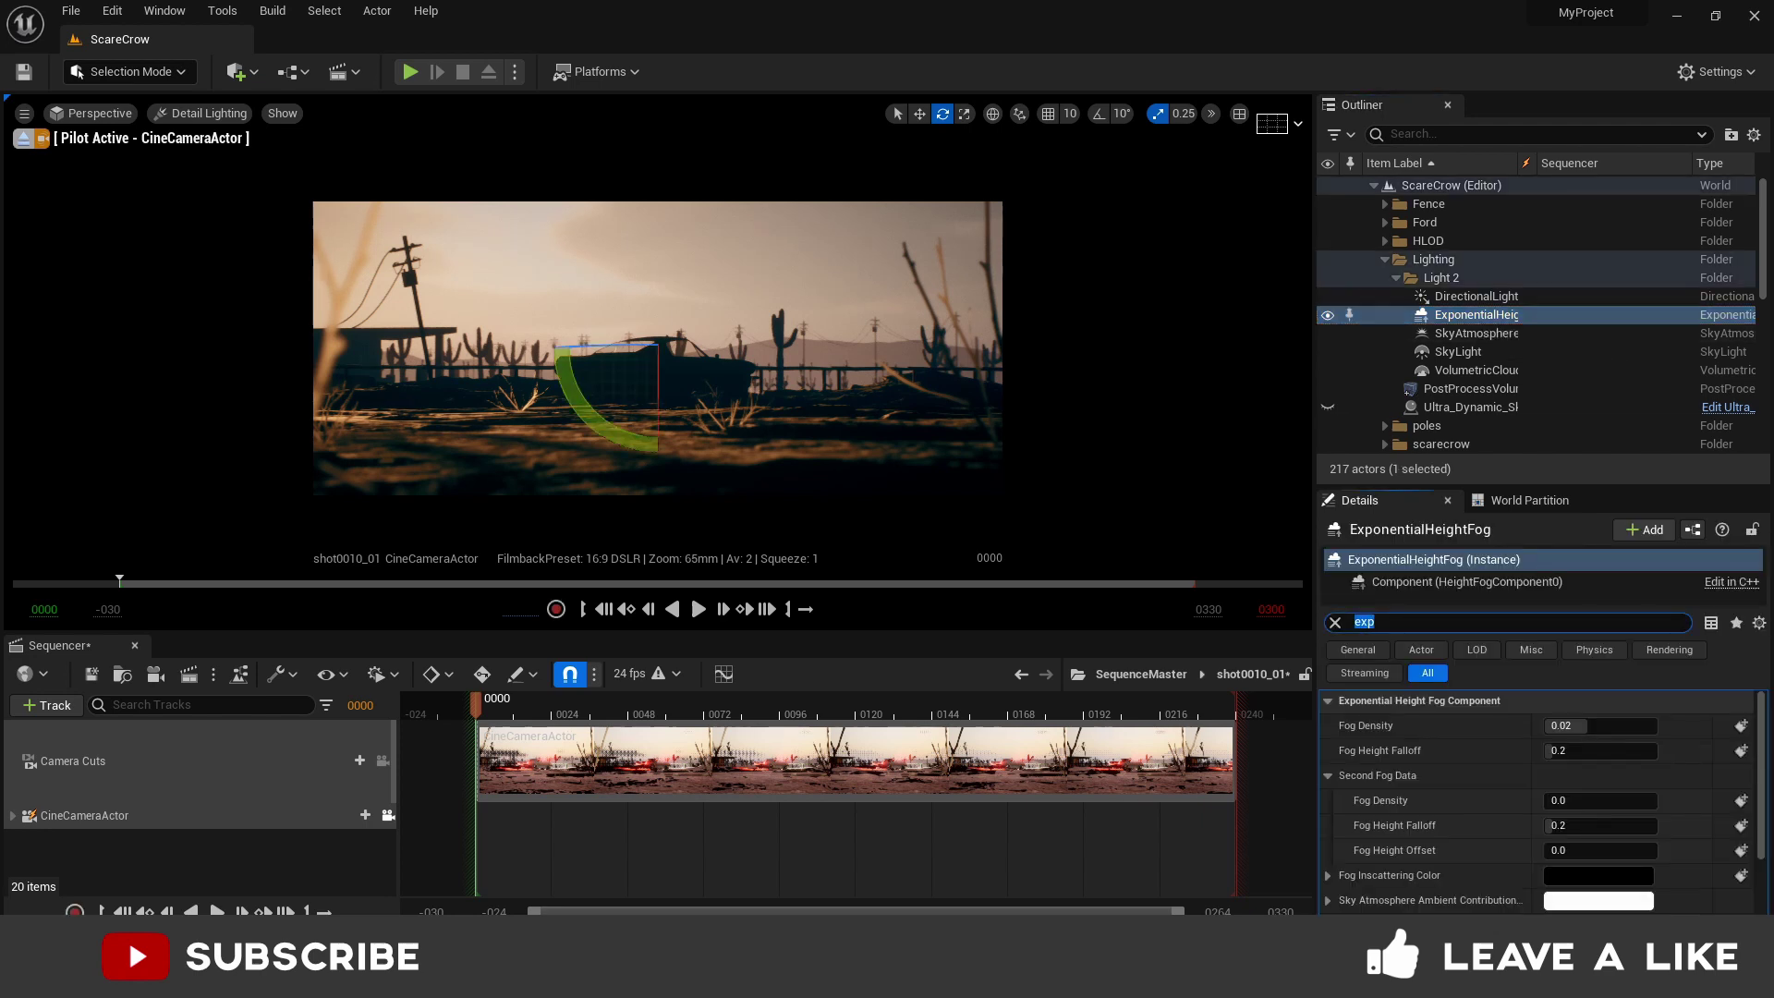
key(BackSpace)
text(vol)
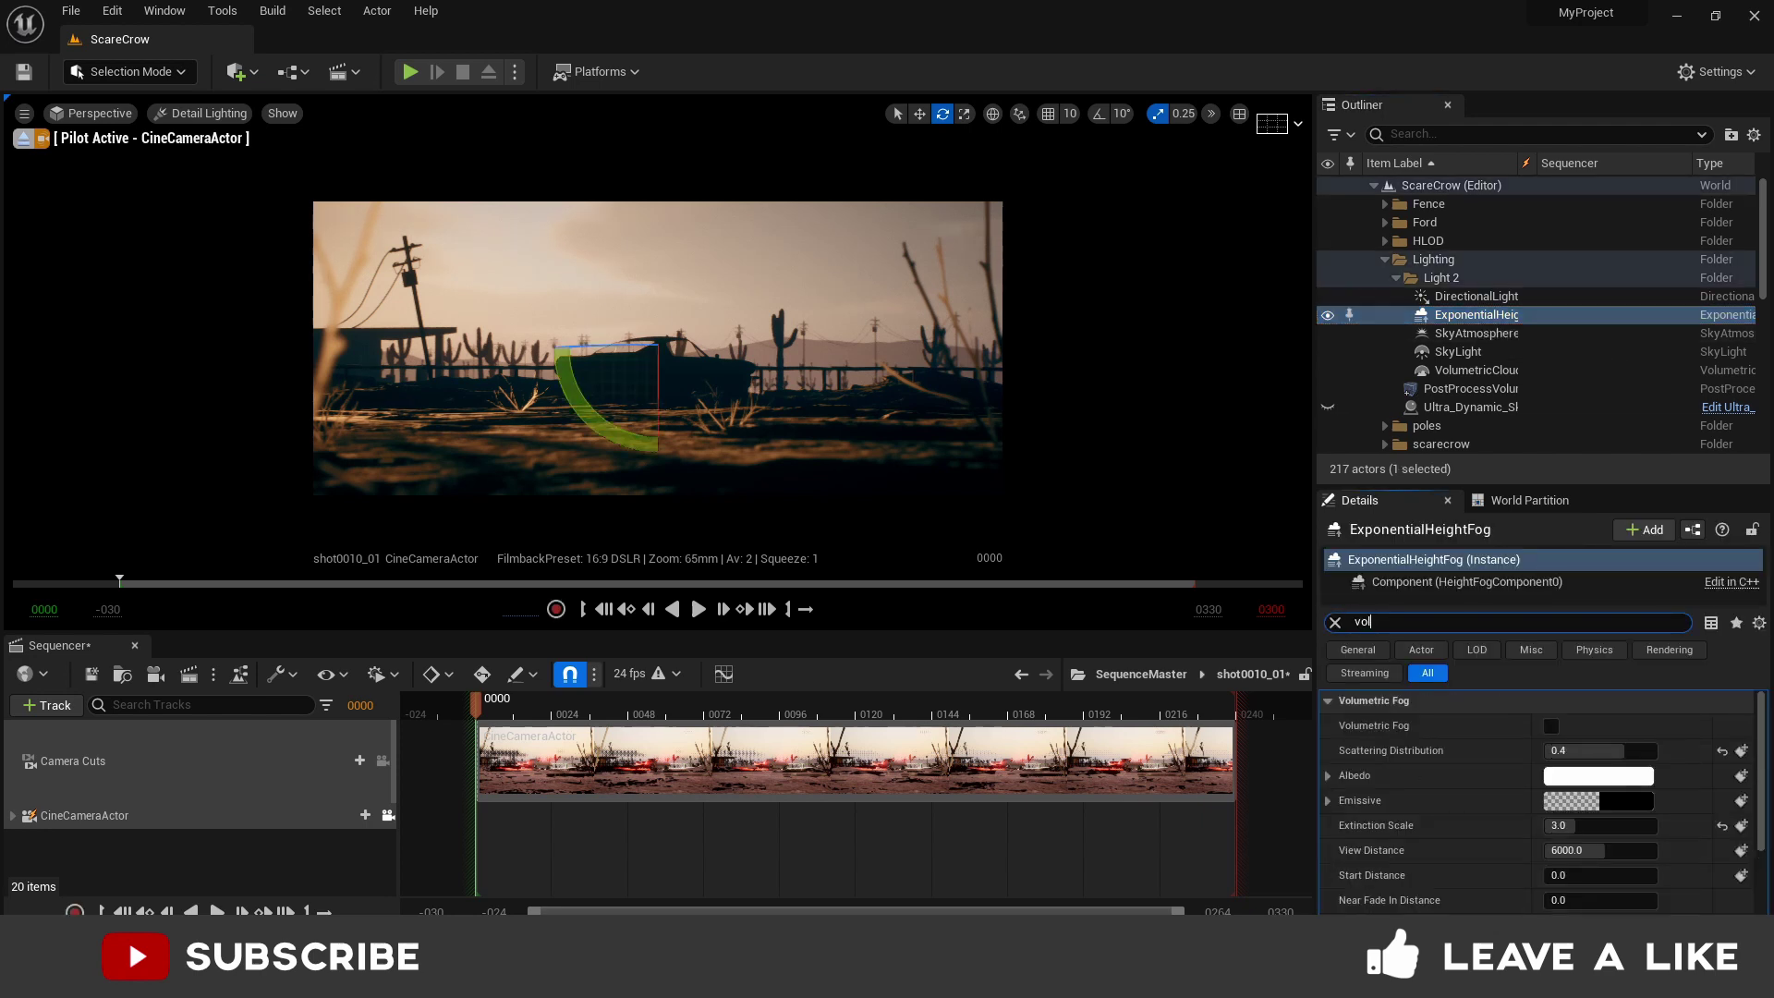
click(1552, 726)
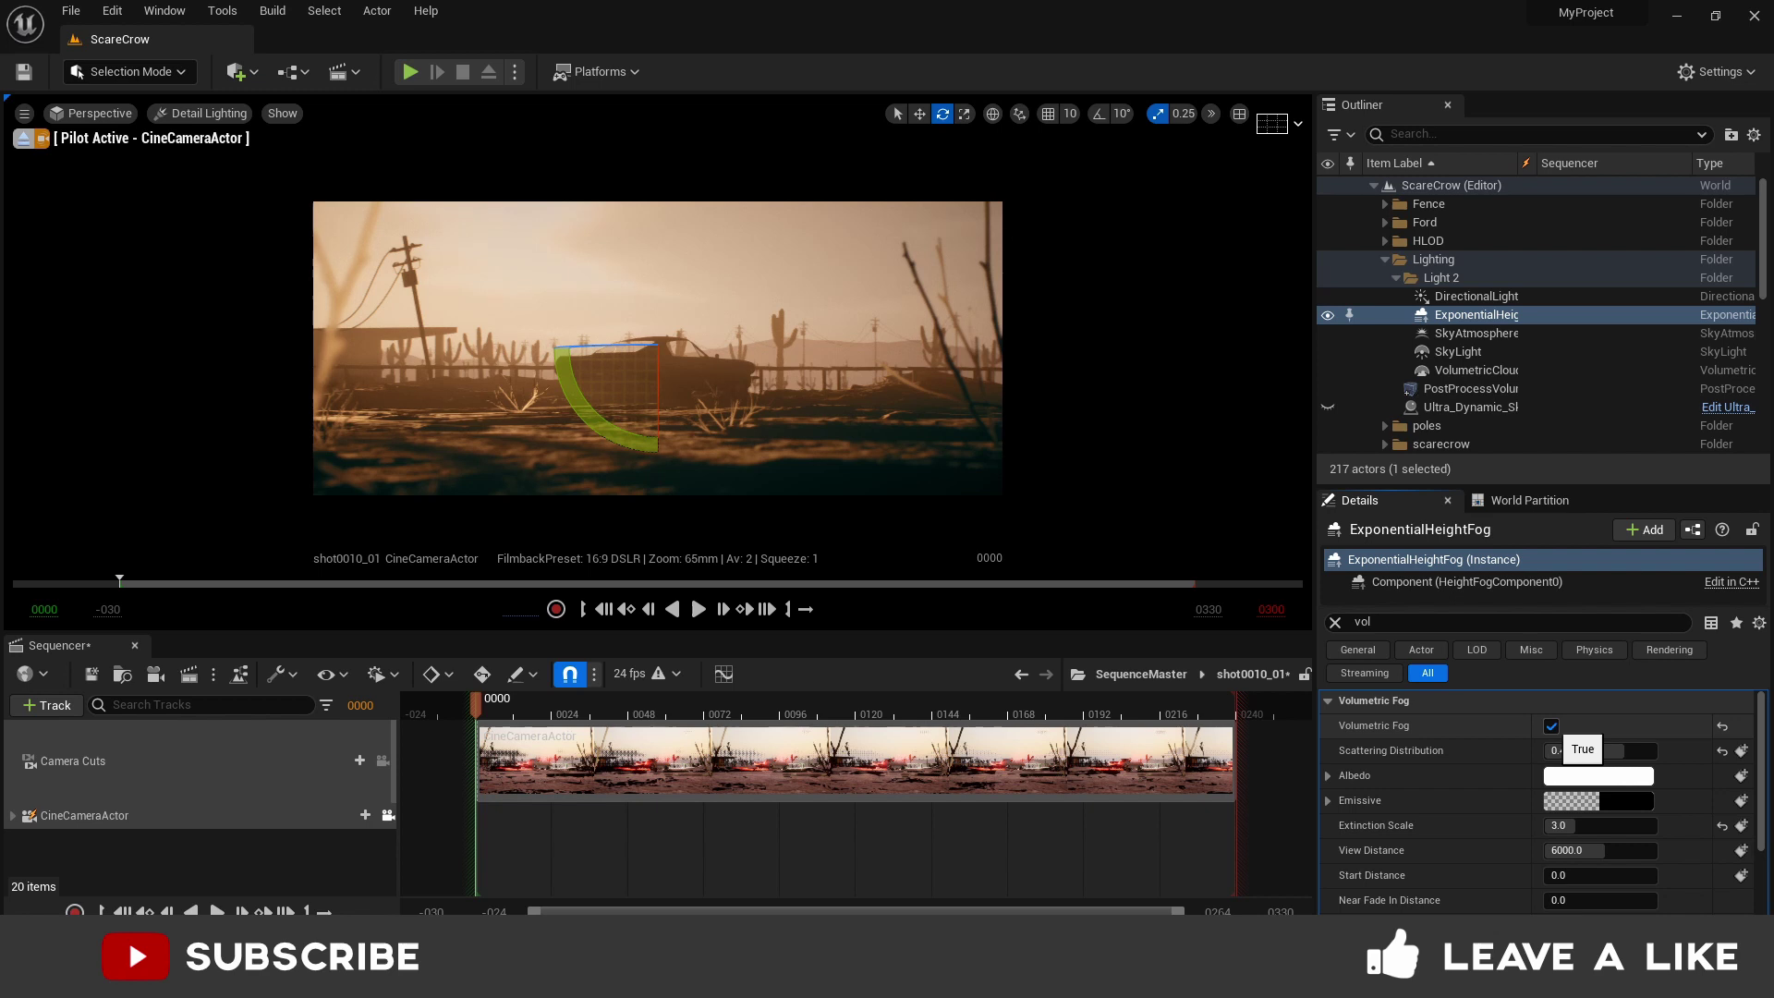
- Set the volumetric fog's scattering distribution to 0.2 and its extinction scale to 4
mouse_move(1577, 826)
mouse_down()
mouse_move(1657, 825)
mouse_move(1584, 825)
mouse_up()
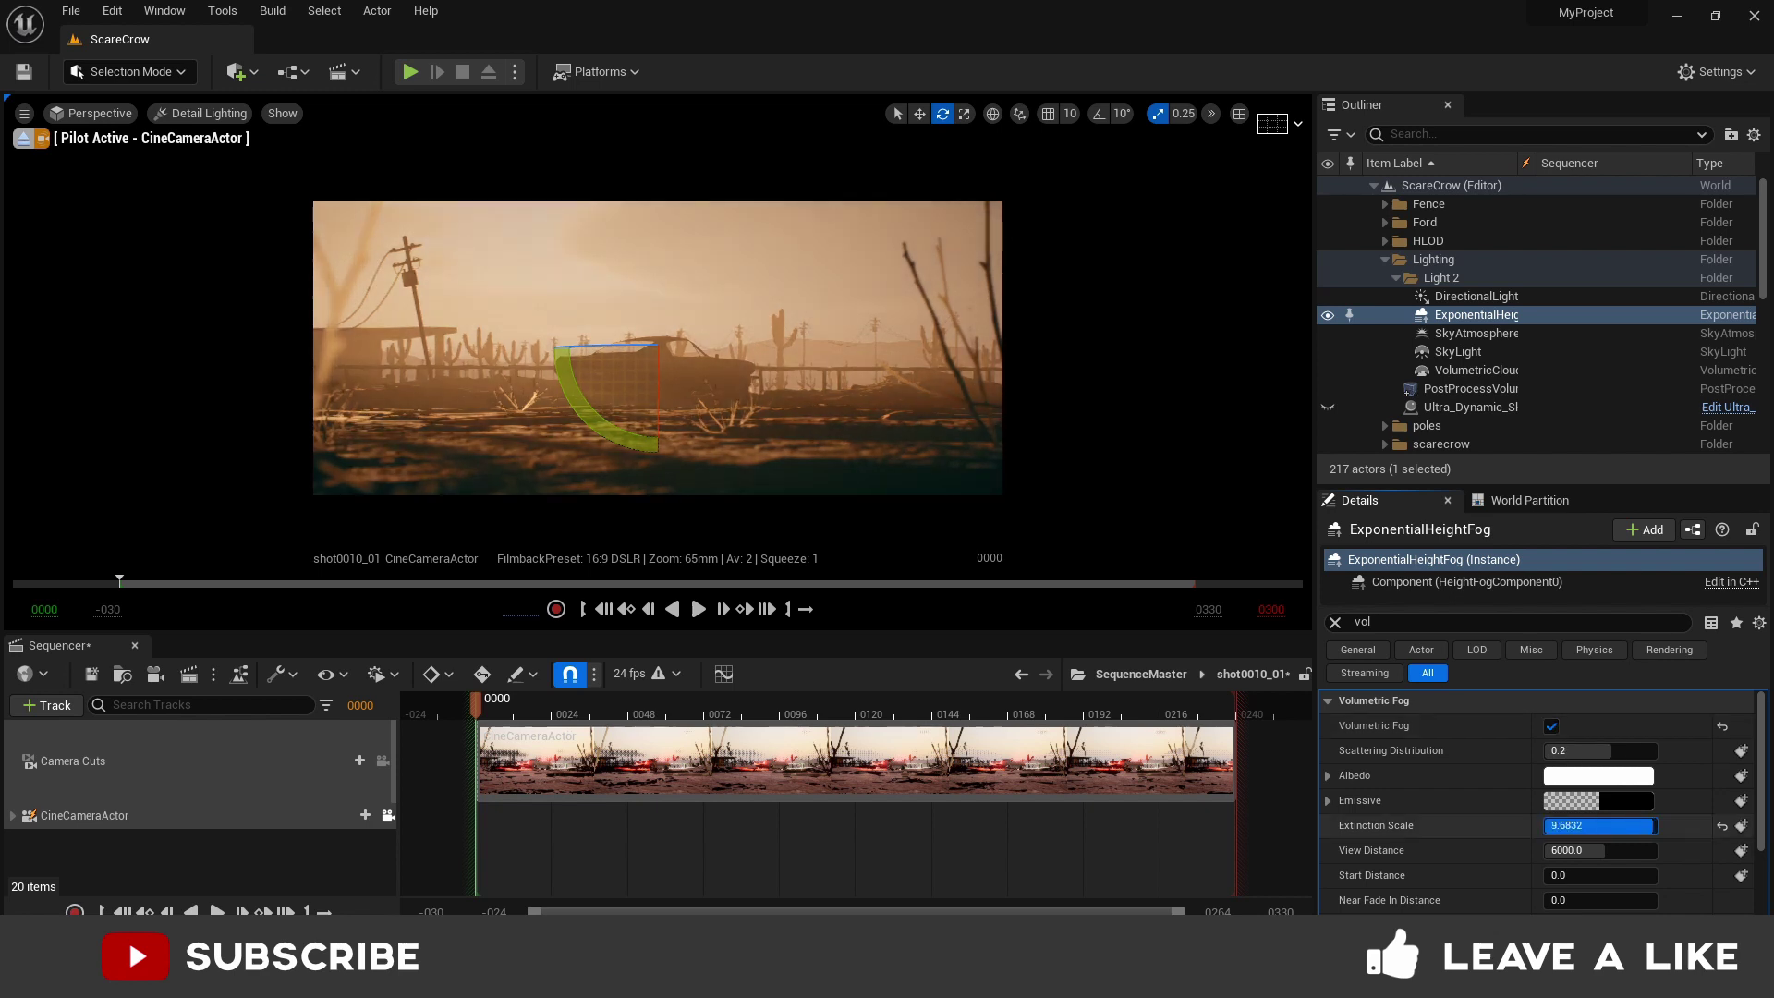
text(4)
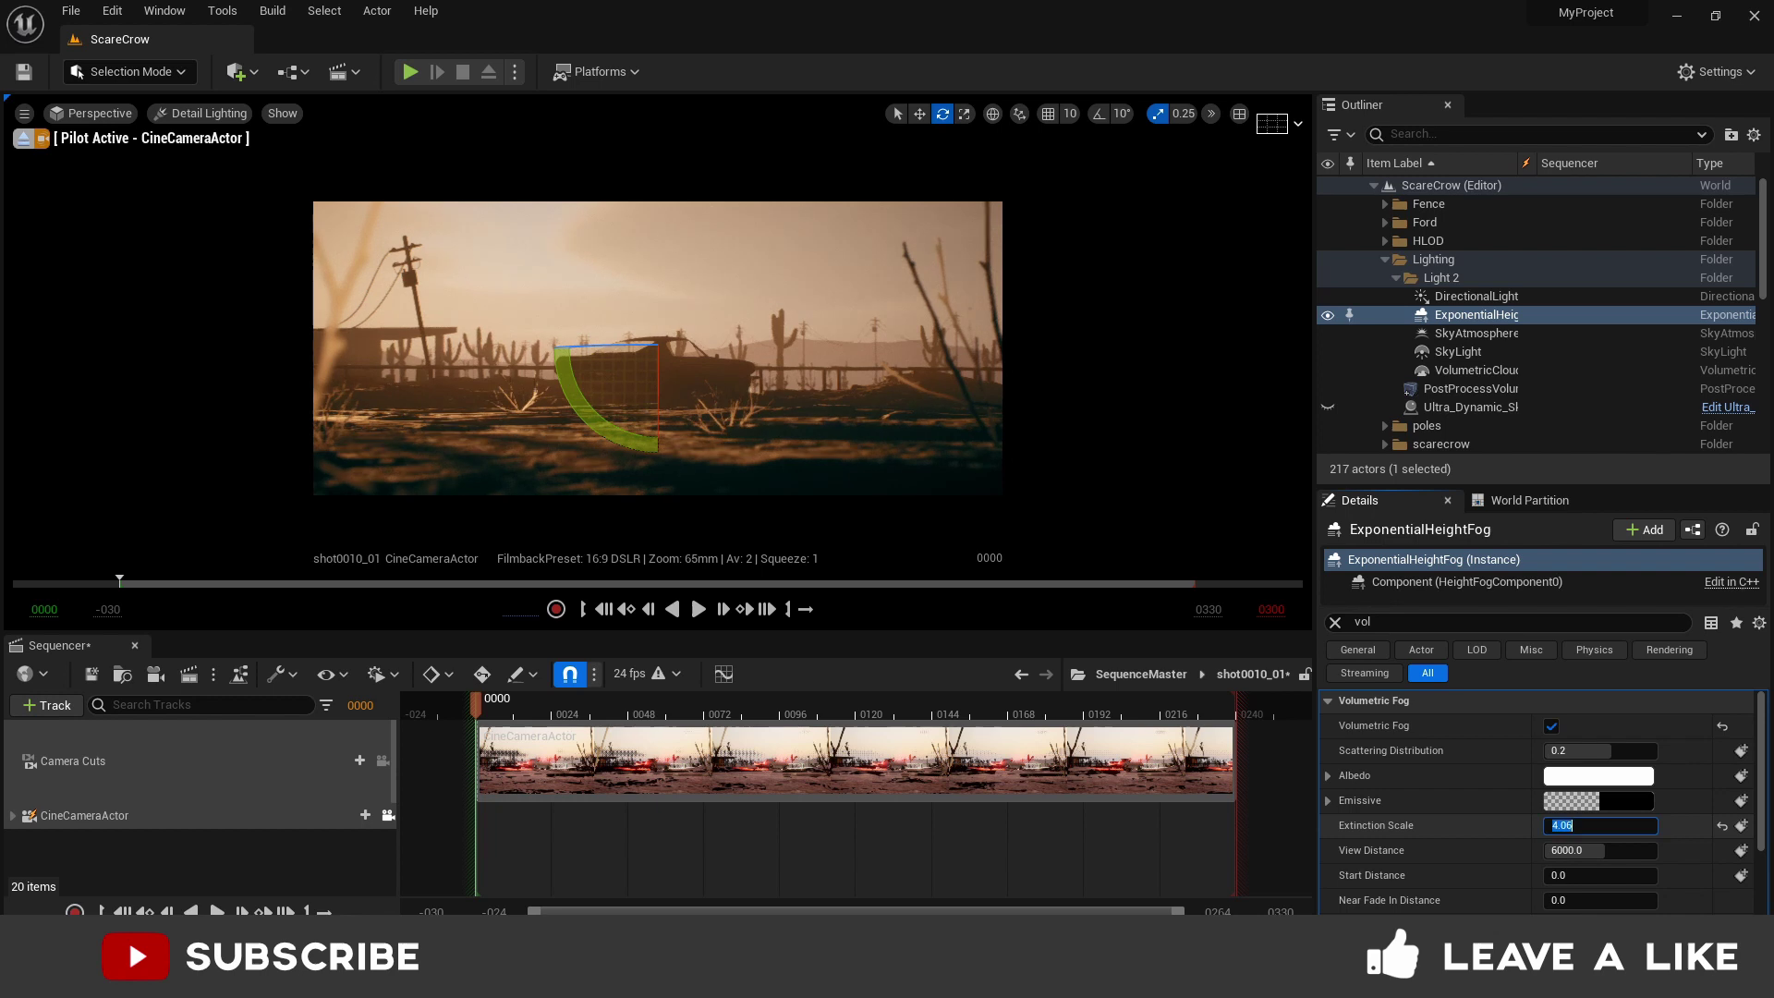
key(Return)
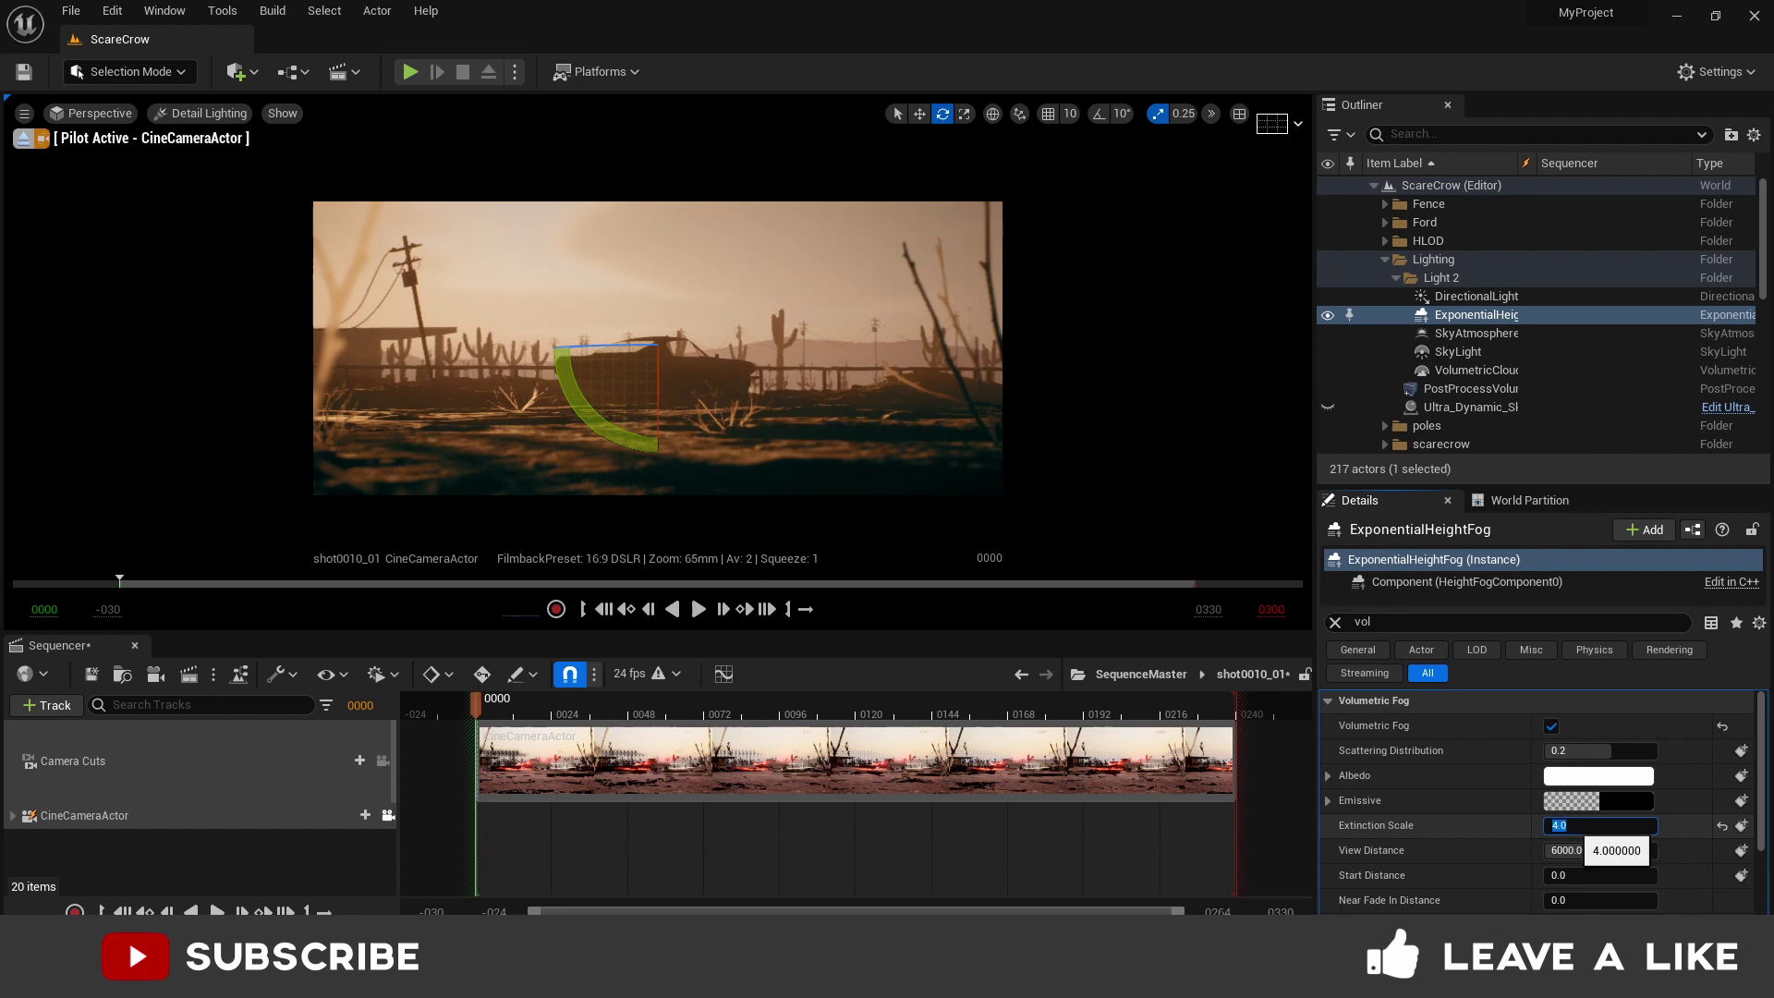
- Set the SkyLight's source type to SLS Specified Cubemap, assign the SunsetAmbient cubemap, and use an intensity scale of 5
click(1460, 353)
click(1336, 623)
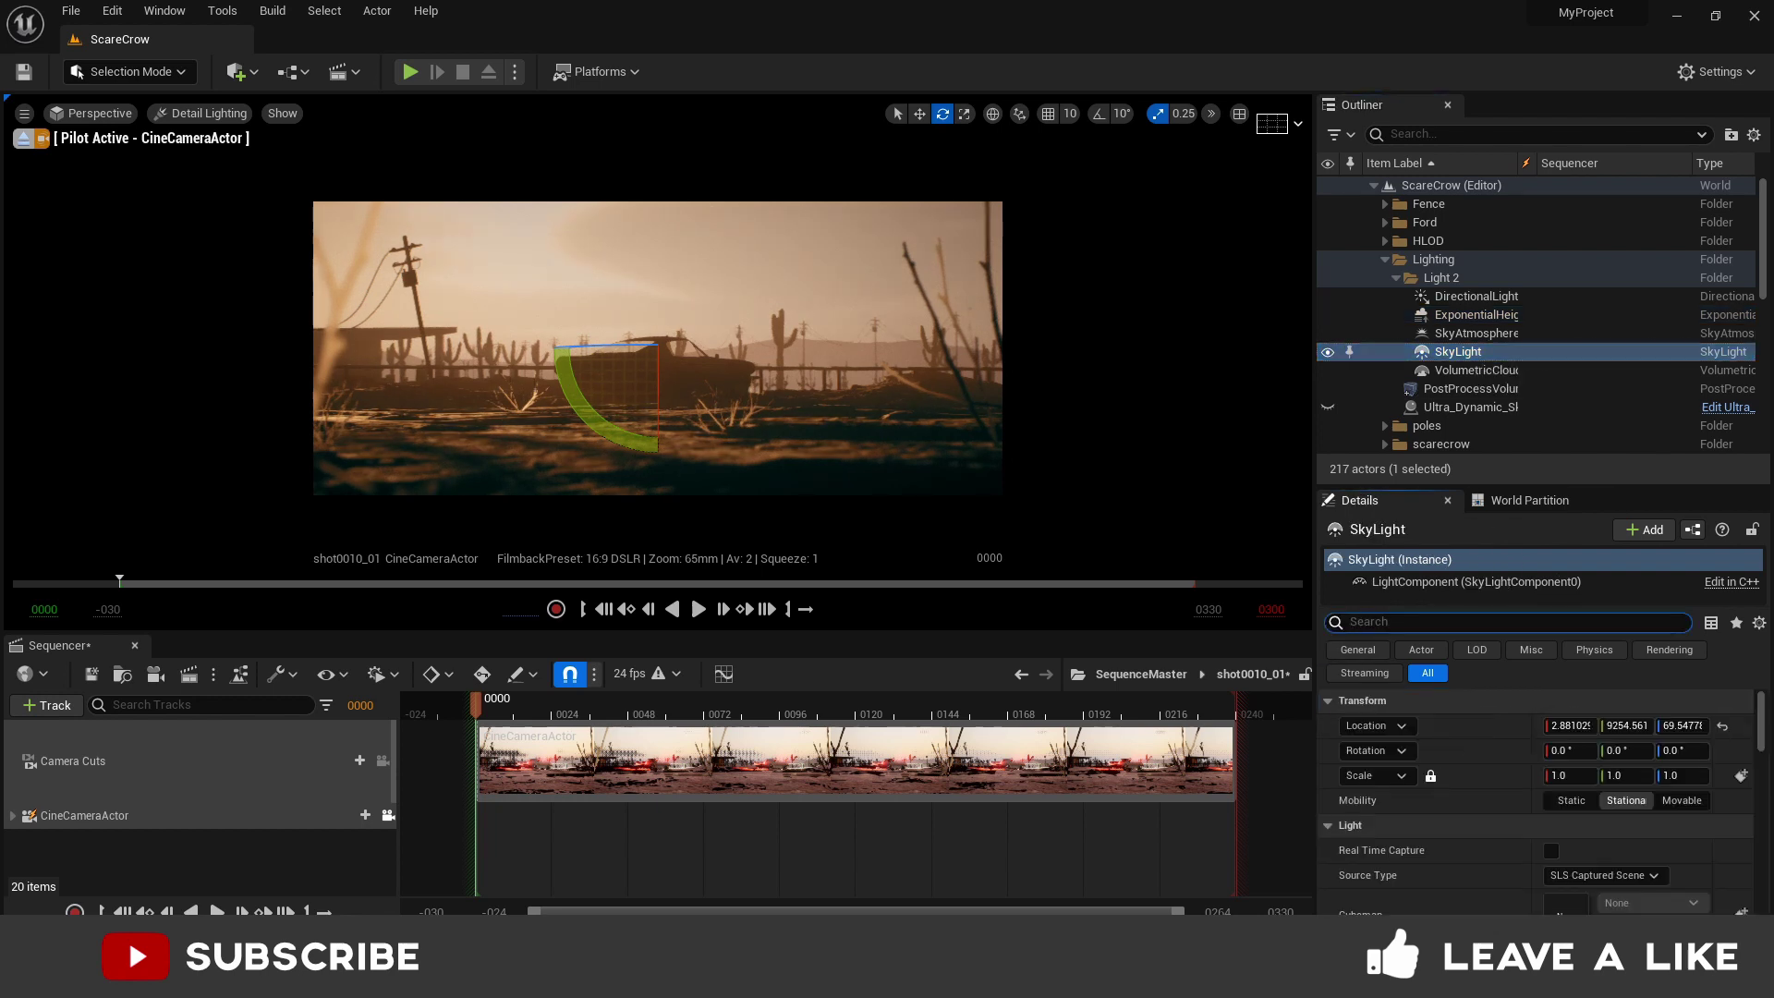
scroll(1589, 813, down, 2)
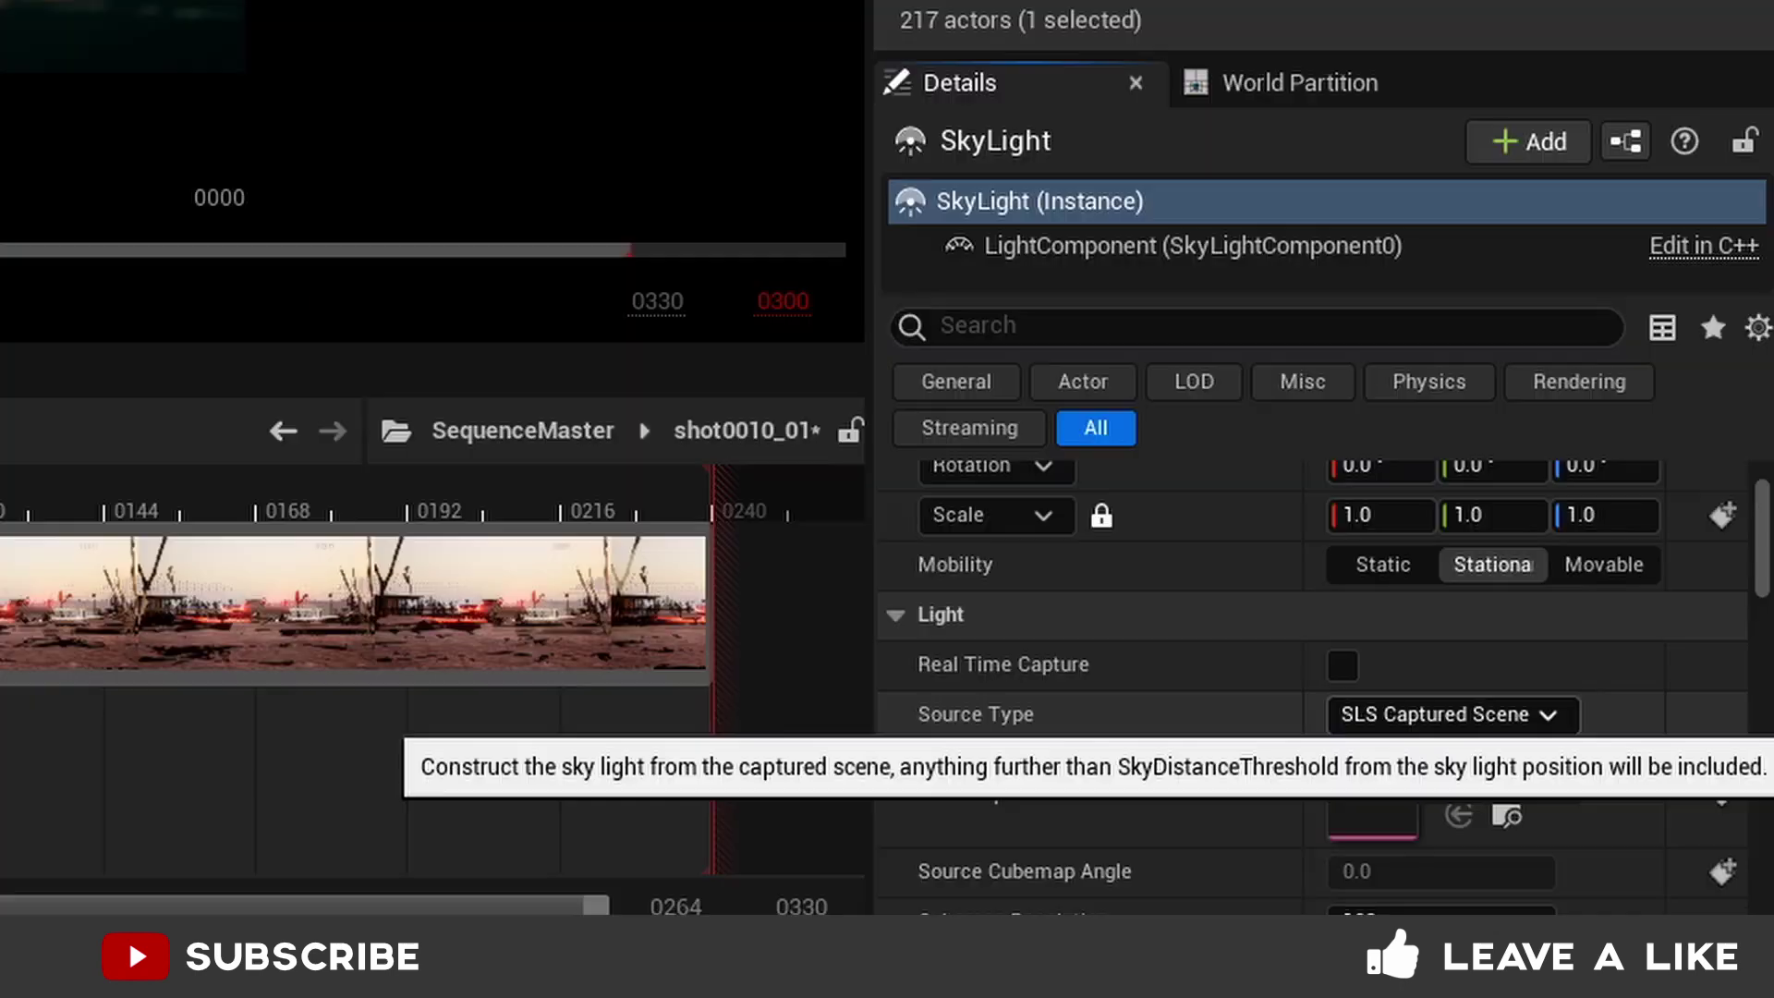
click(1437, 714)
click(1458, 784)
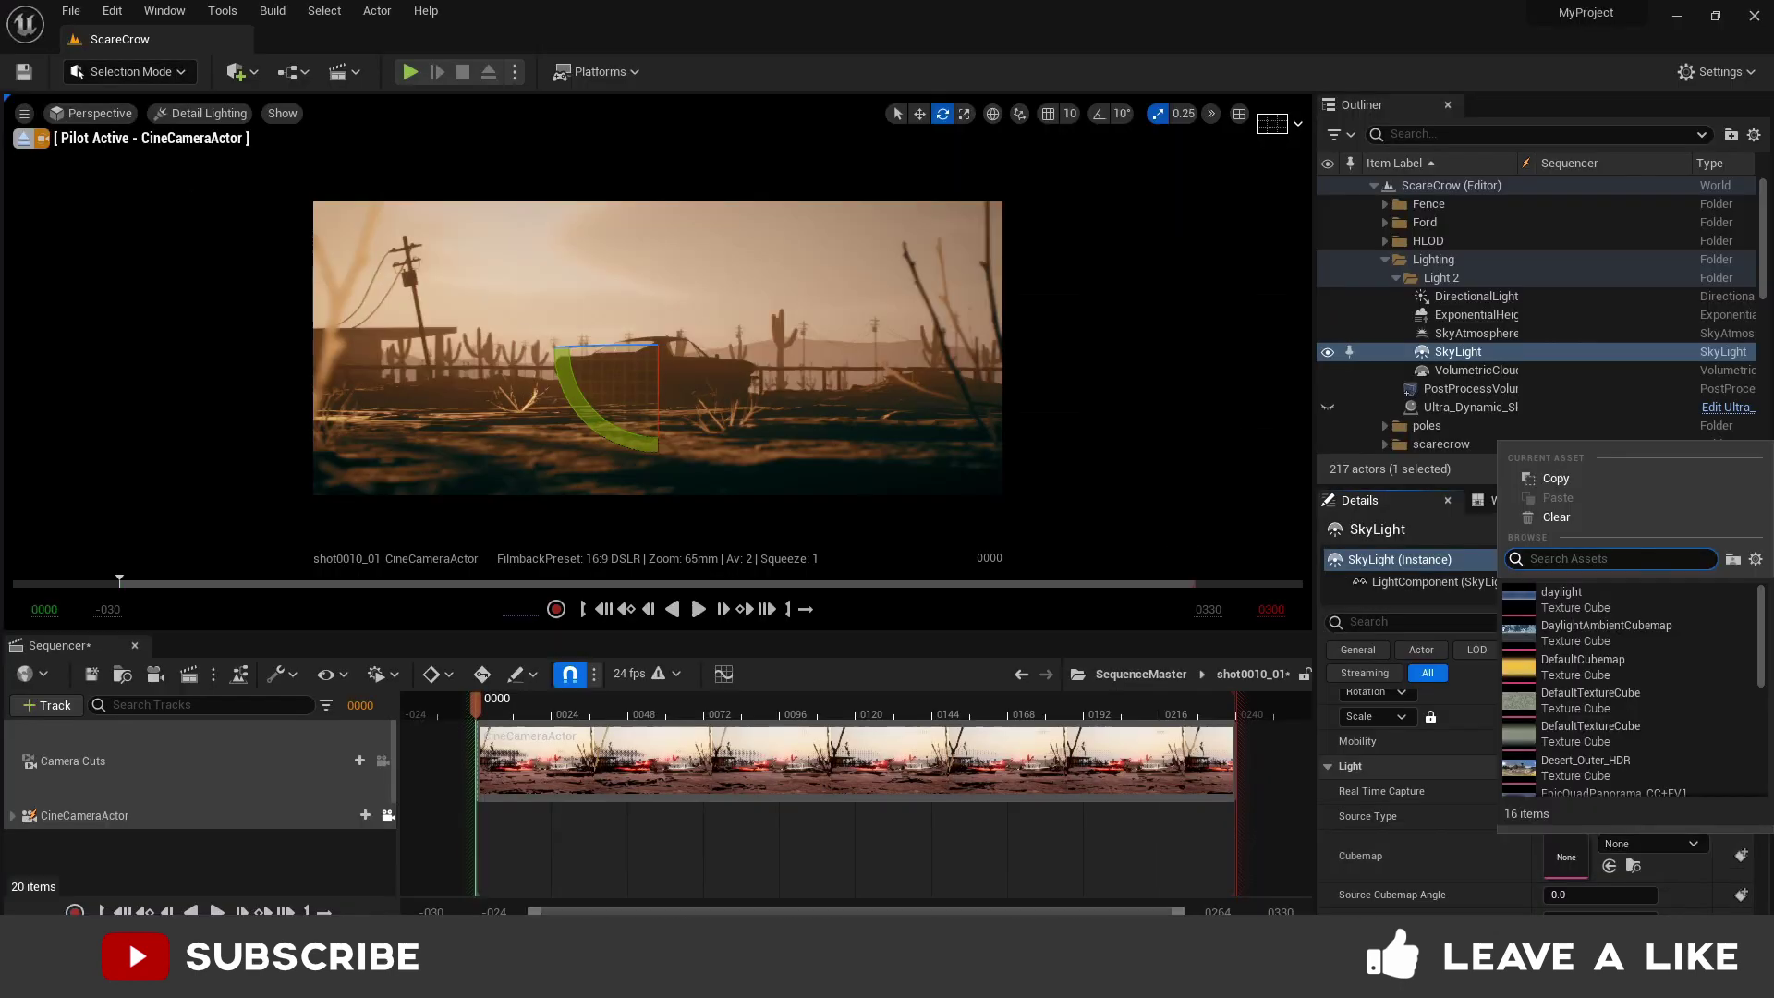
click(1552, 770)
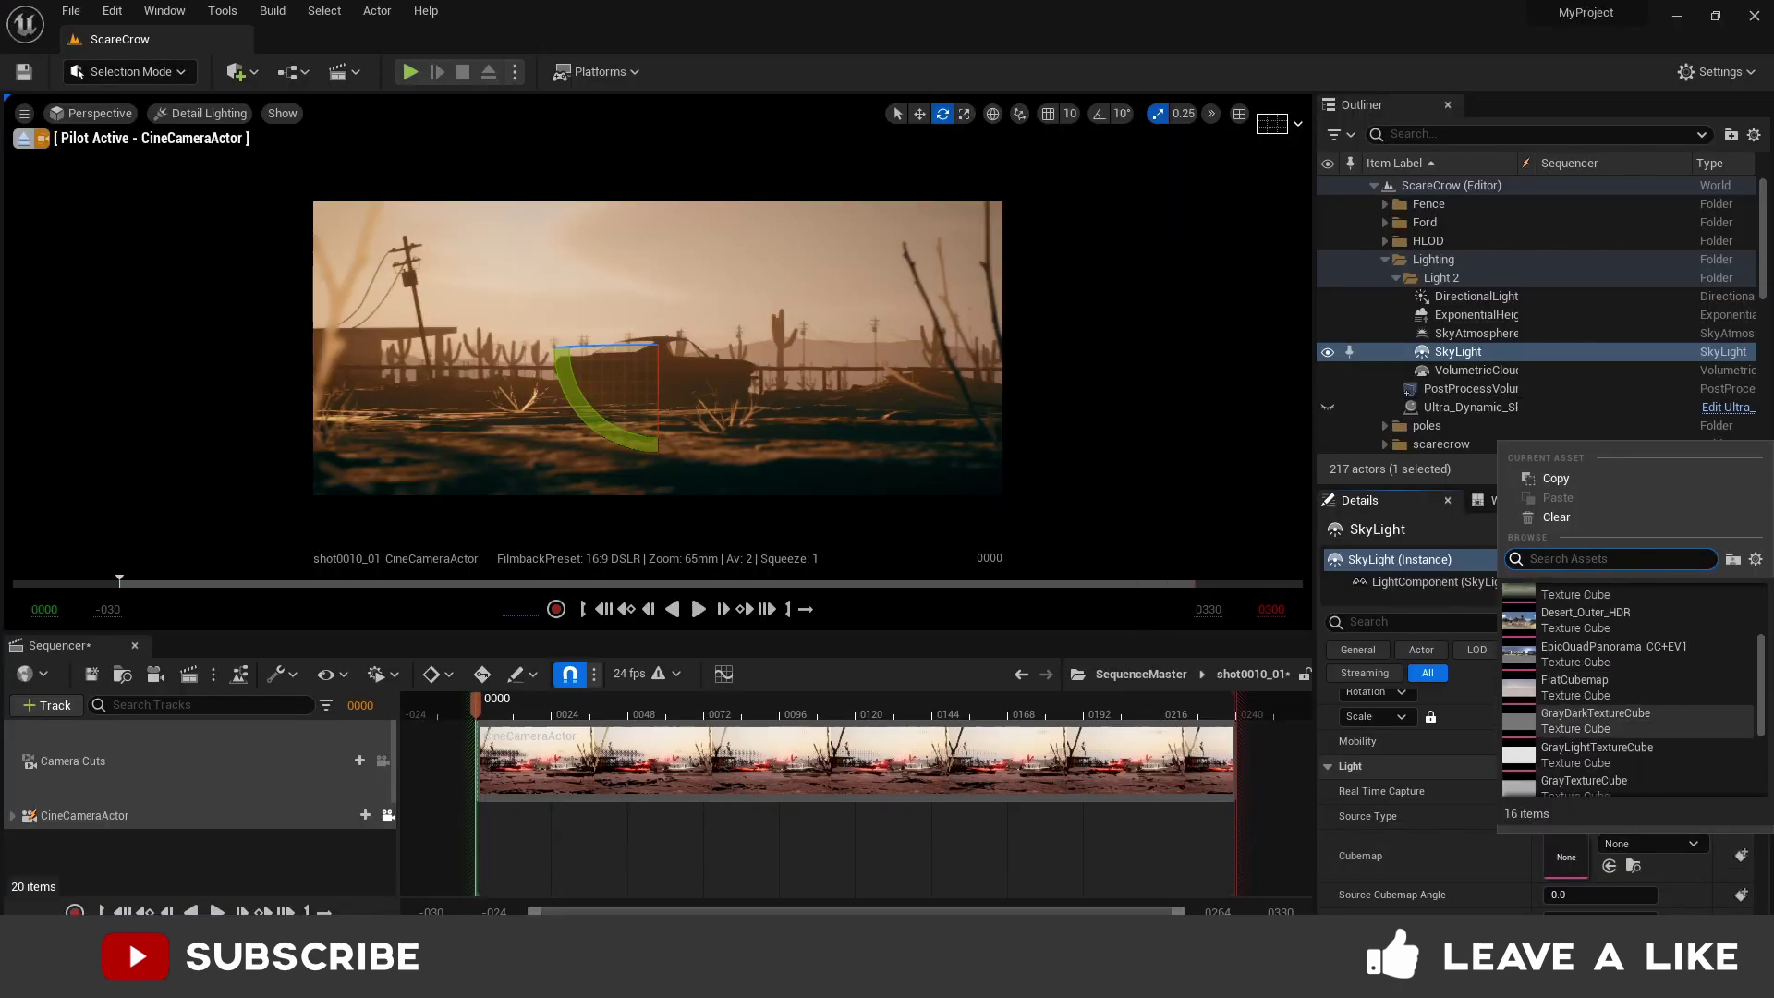
scroll(1571, 719, down, 5)
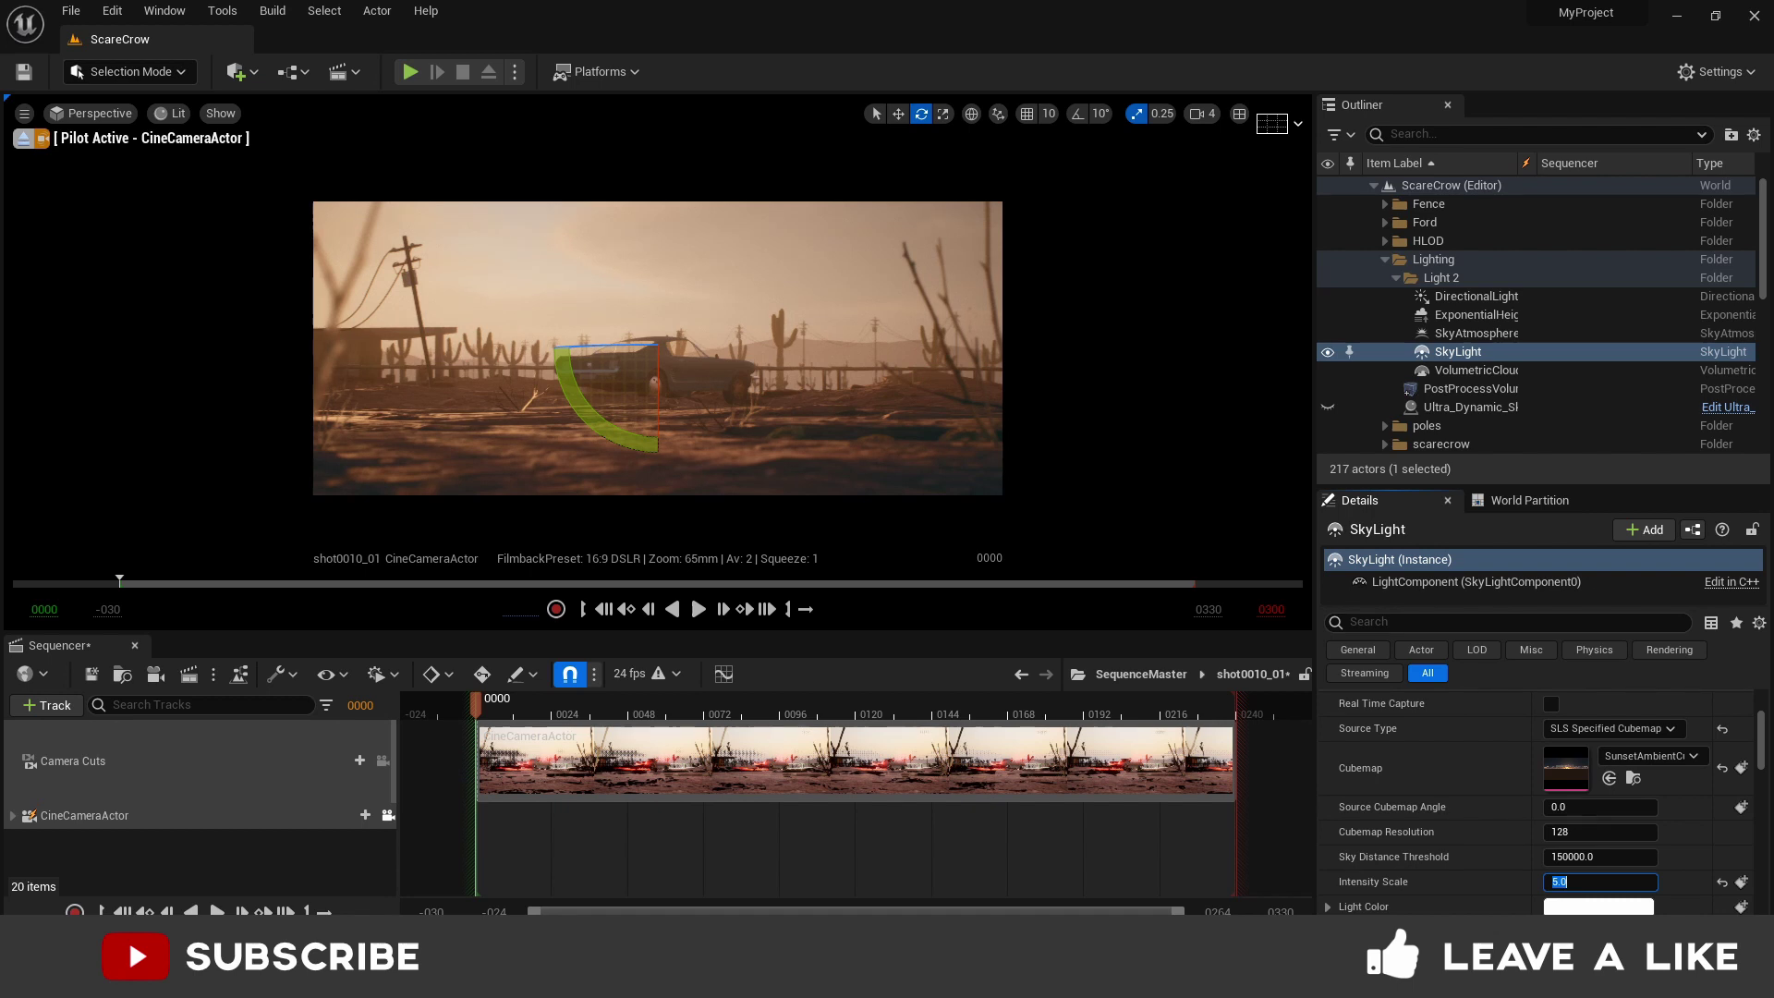
- Collapse the Lighting folder, expand the Ford folder, and unhide RectLight, RectLight2, RectLight3 and RectLight4 on the car
click(1476, 334)
click(1385, 260)
click(1385, 223)
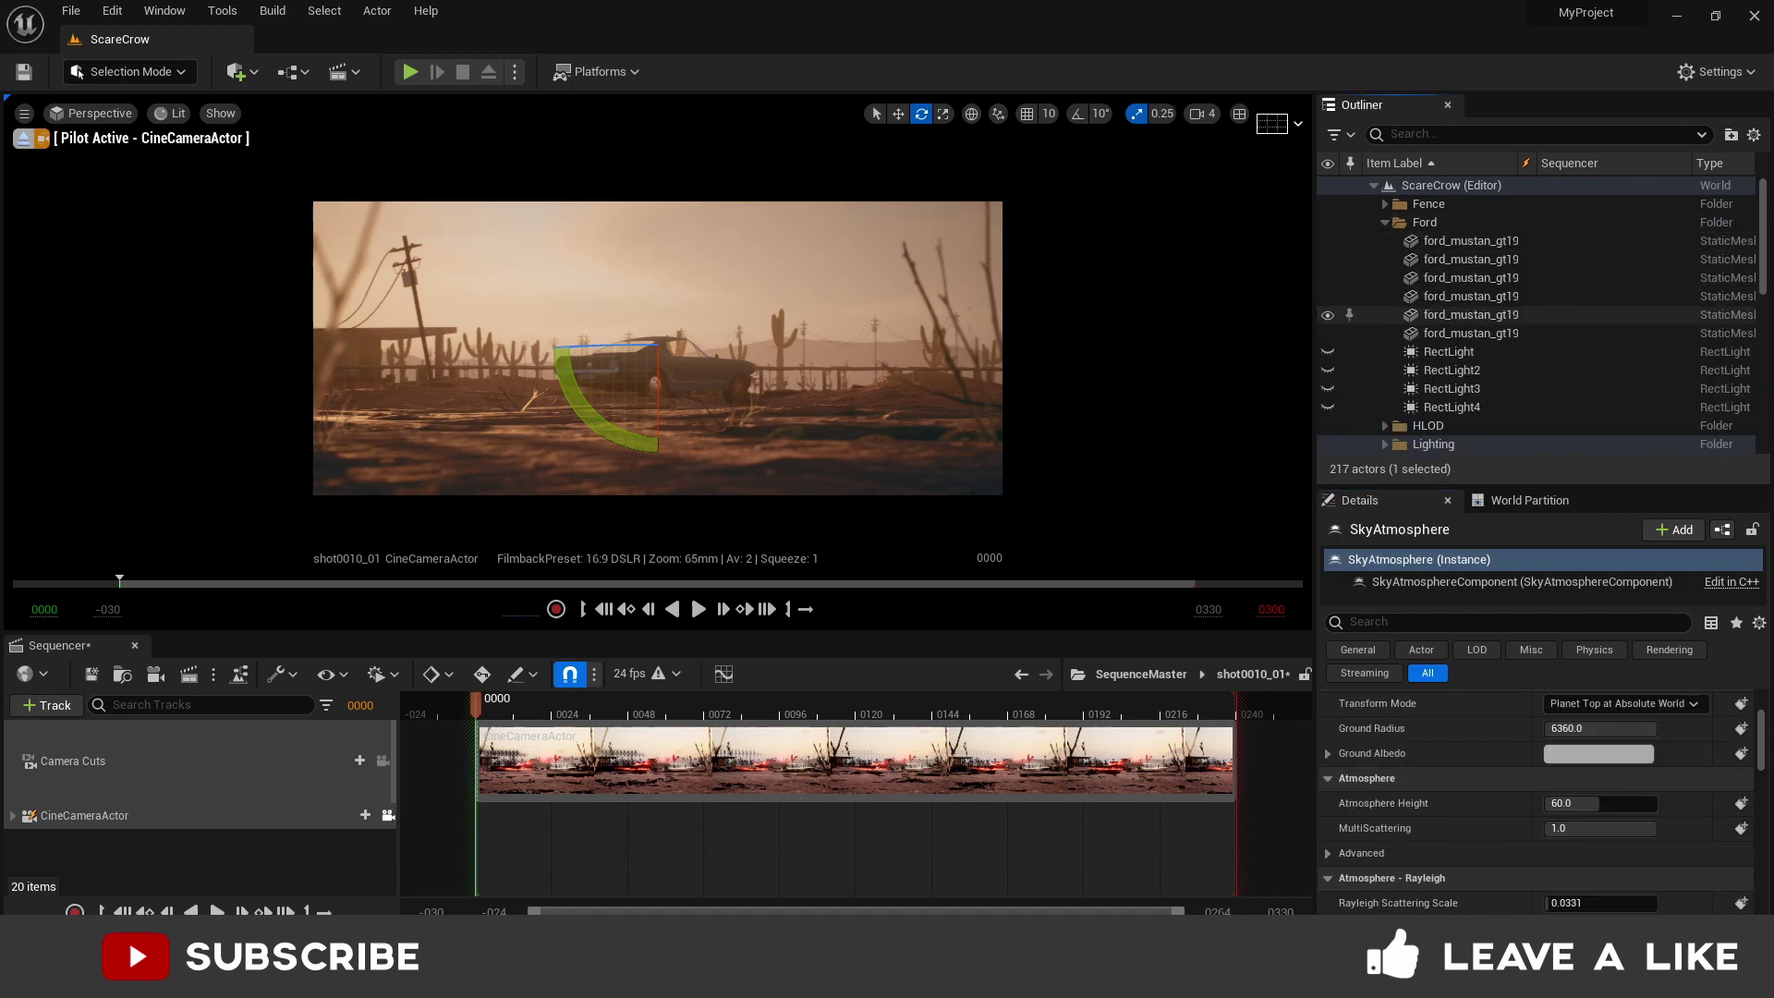
click(1328, 351)
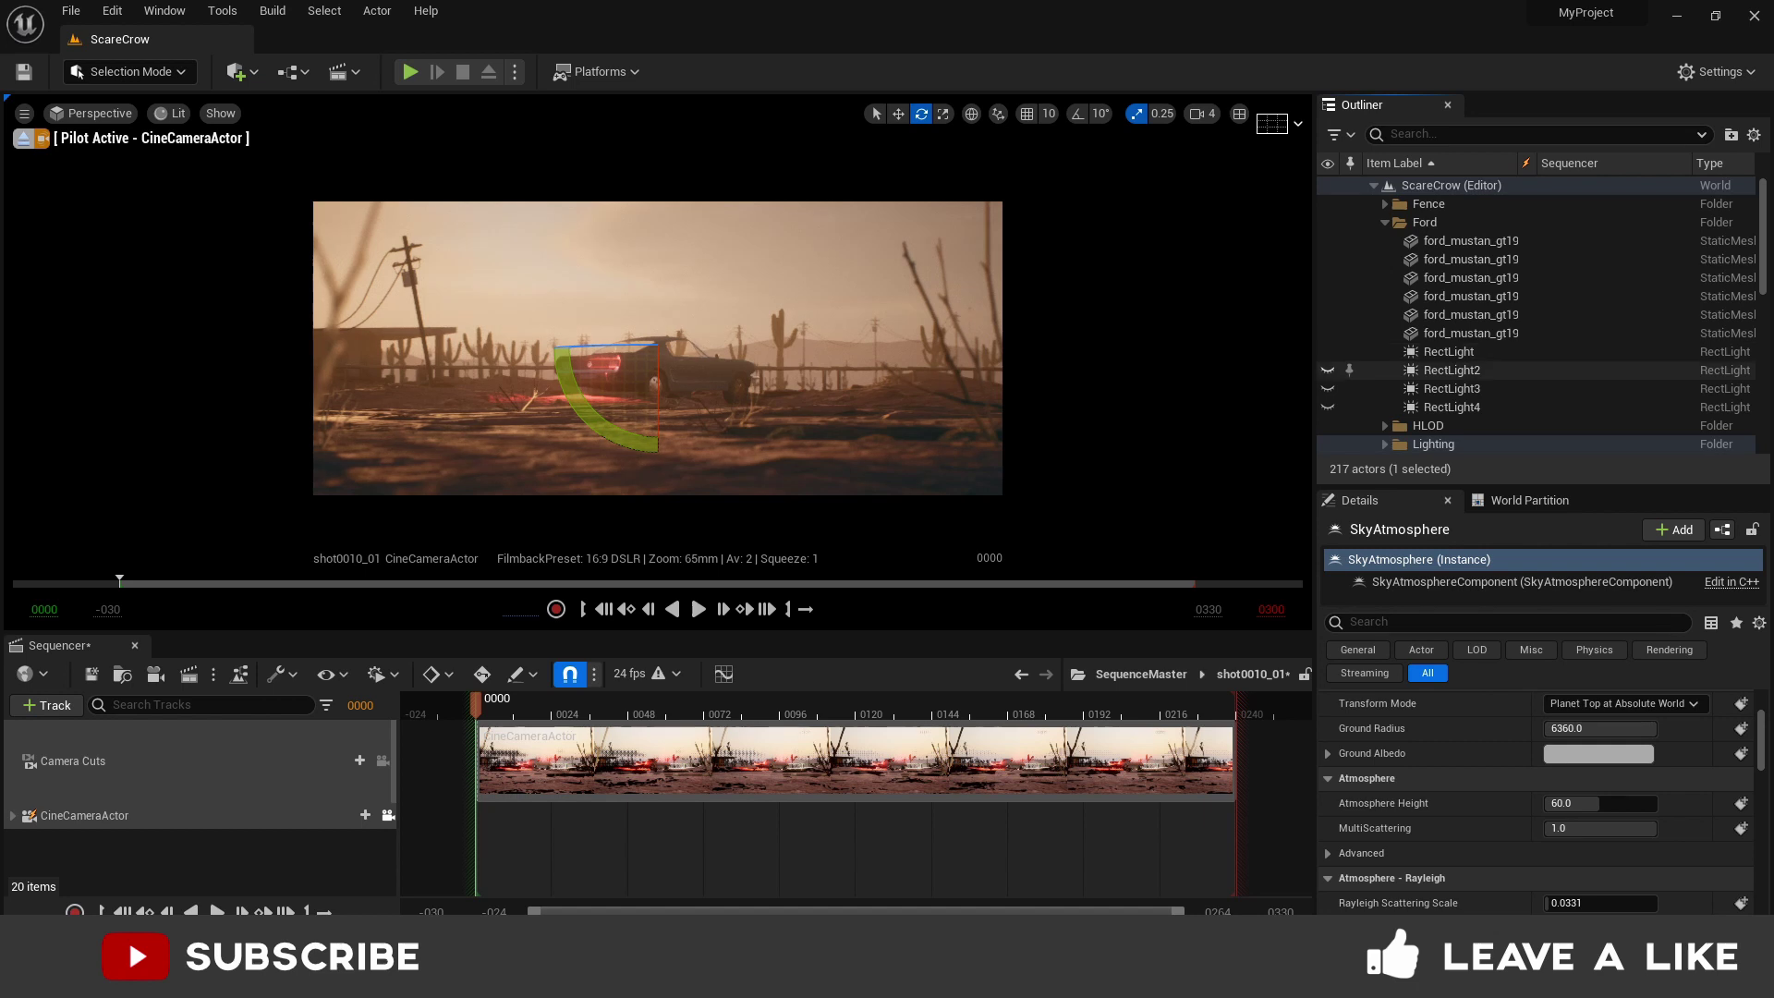
click(1327, 369)
click(1328, 388)
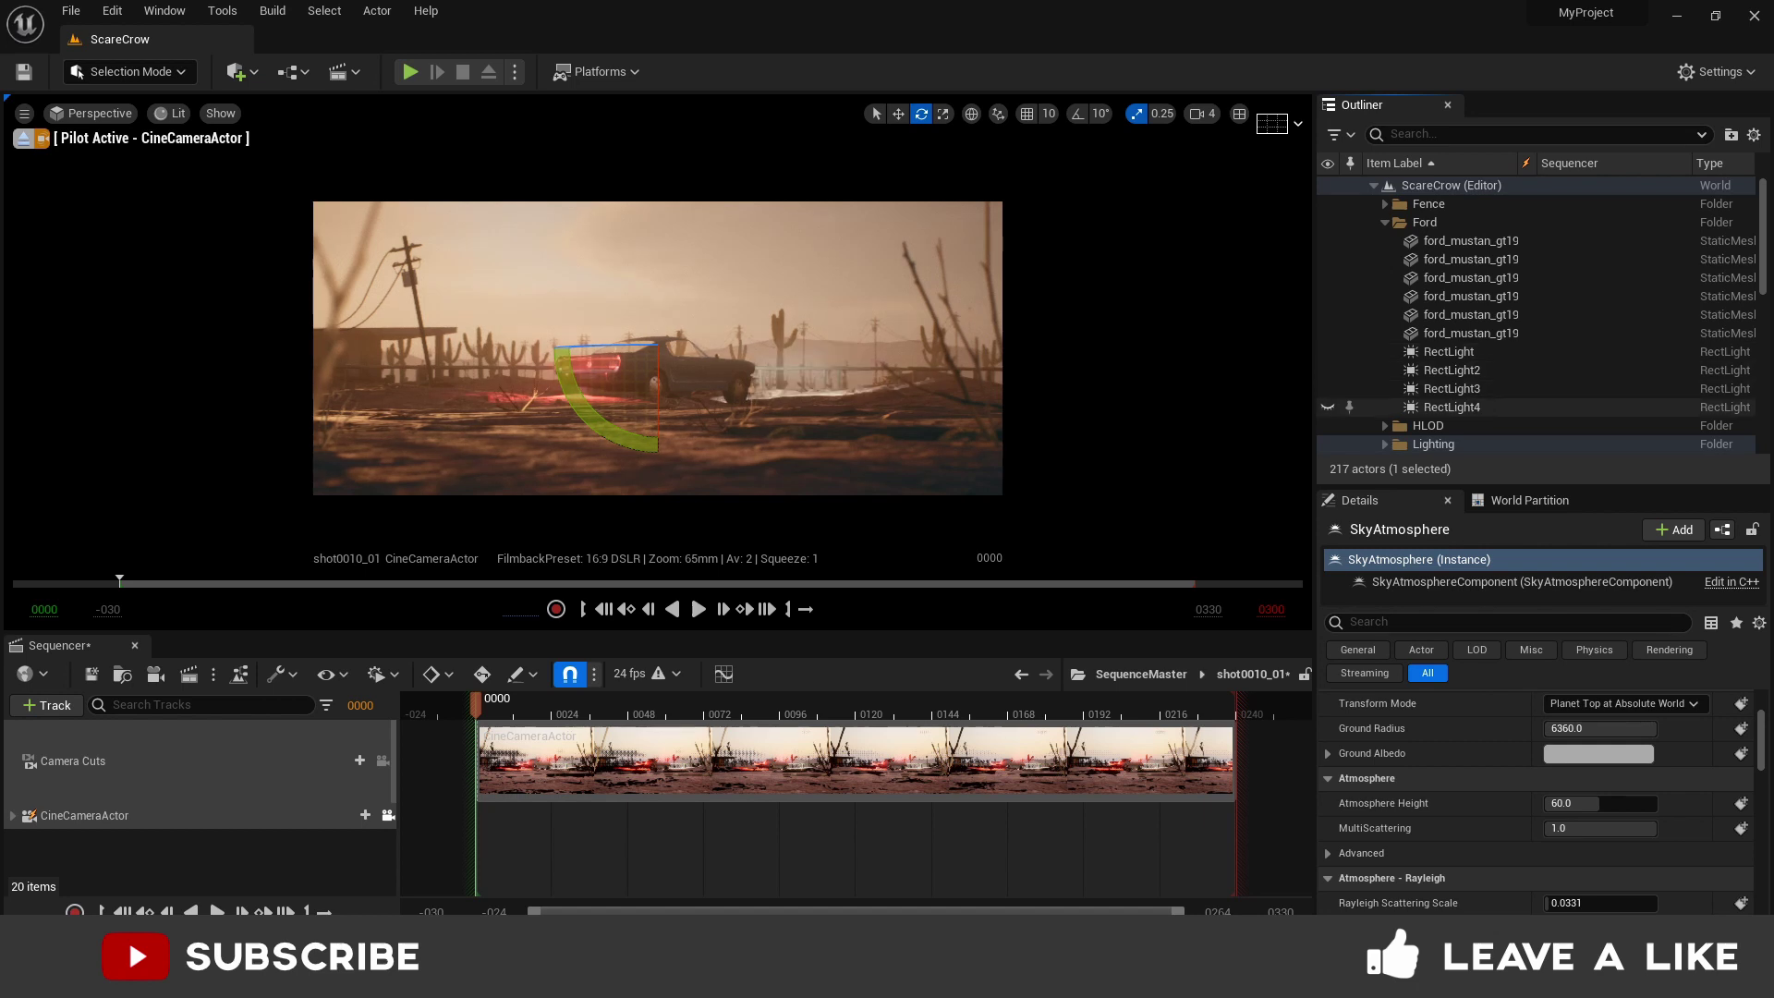
click(1328, 406)
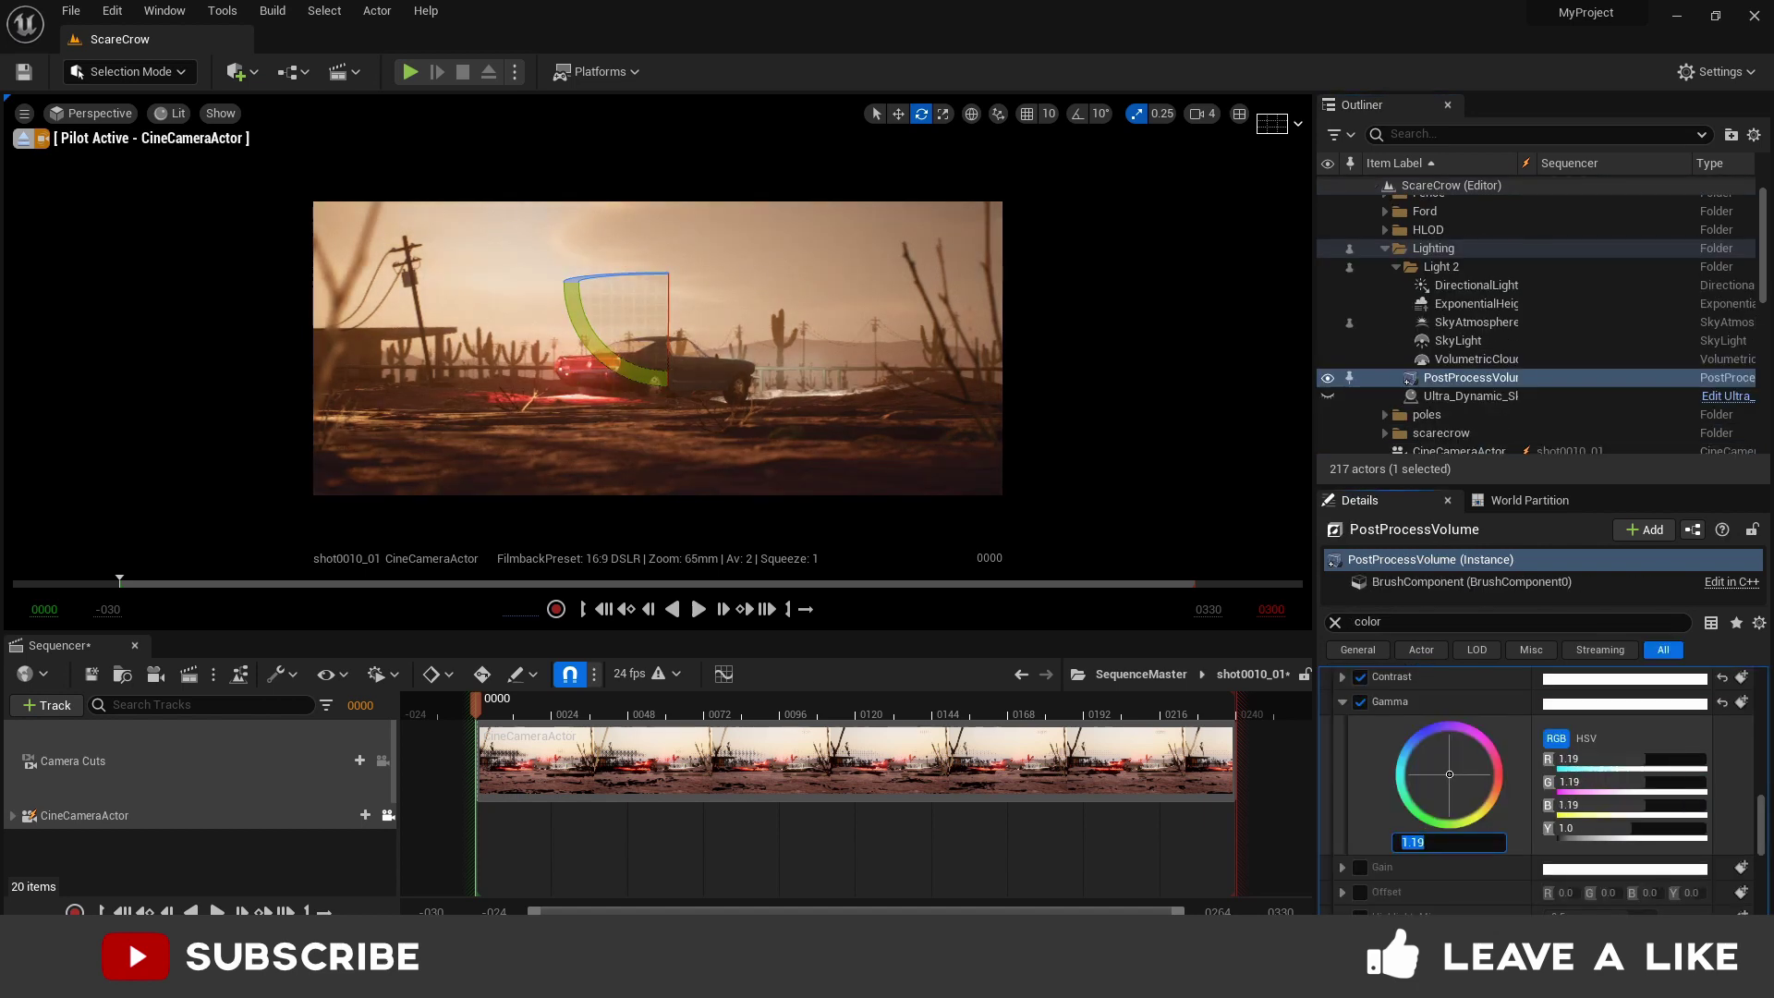
- Enable the PostProcessVolume's Blue Correction override in the Misc group of the color grading settings
scroll(1449, 867, down, 5)
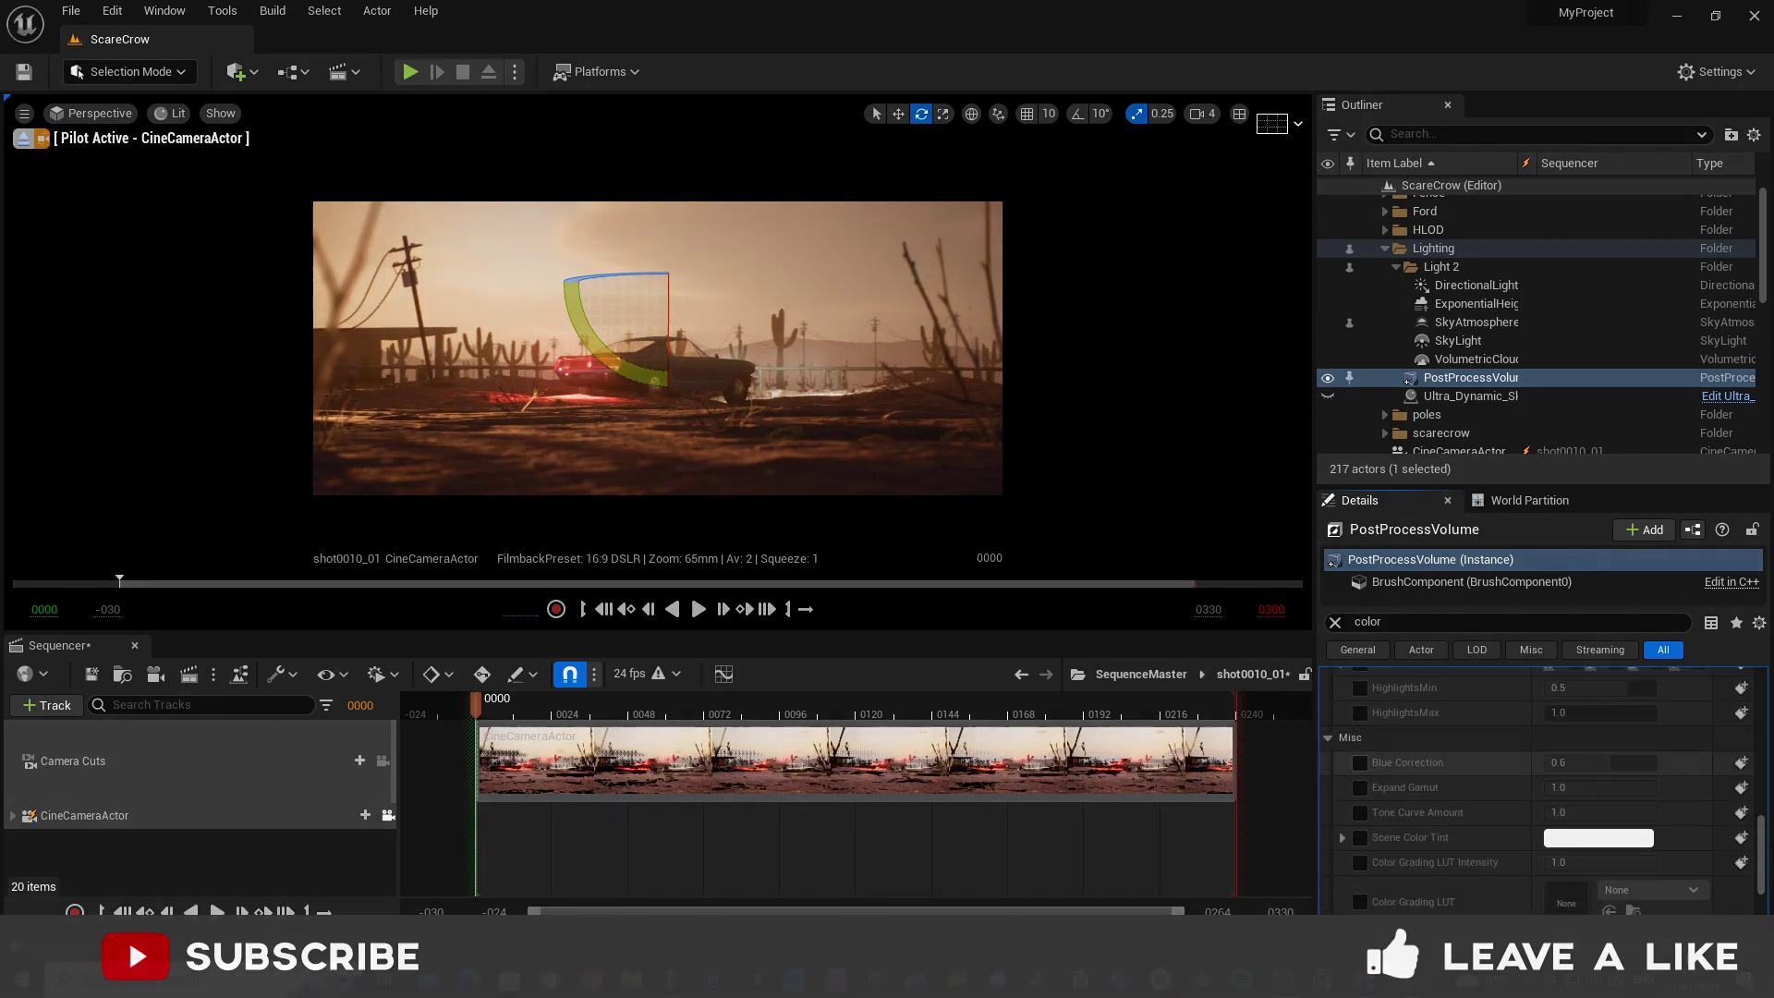
click(1360, 760)
scroll(1449, 786, down, 4)
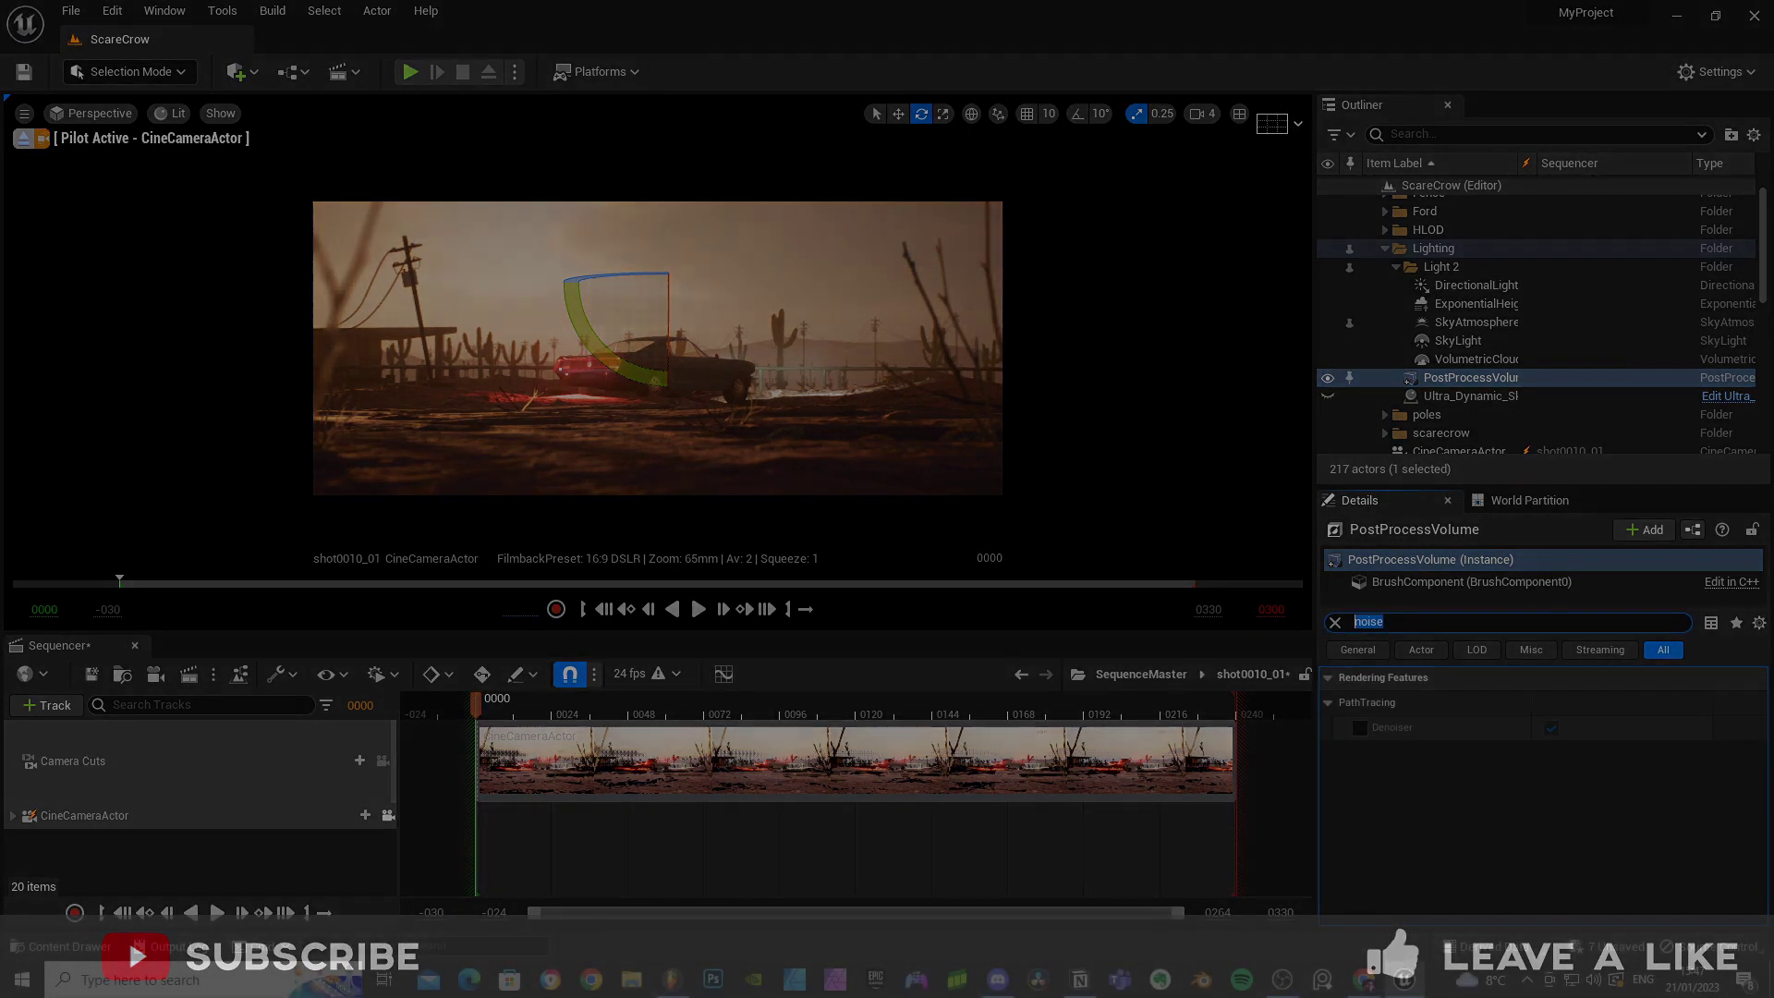